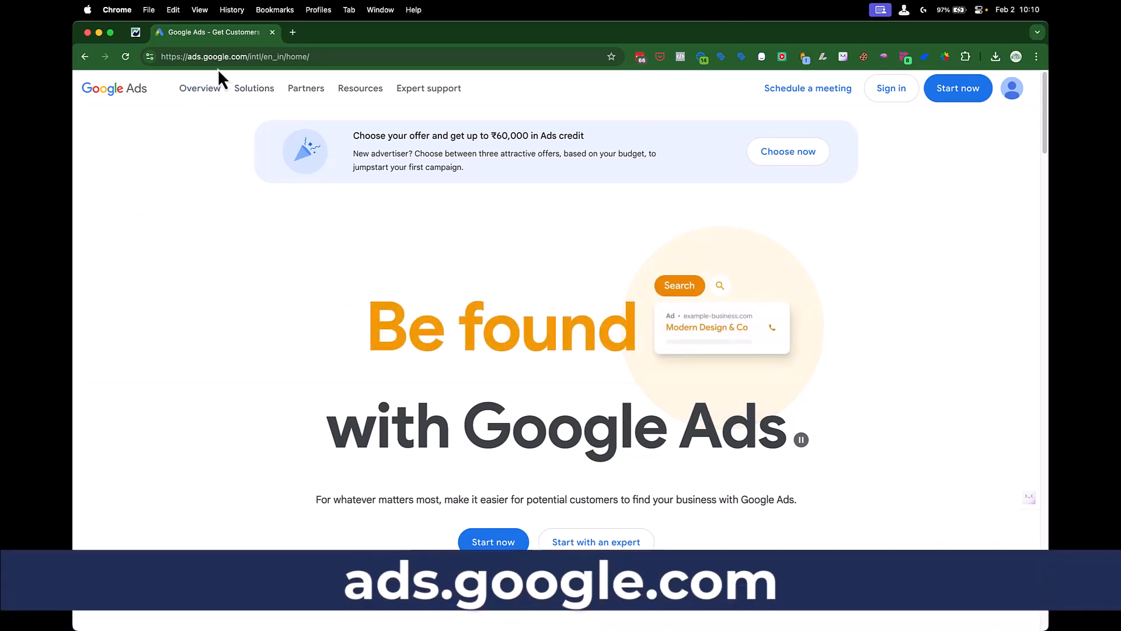
Step: Download Google Ads Editor from its page among the Google Ads solutions and save the installer to the Downloads folder
click(209, 76)
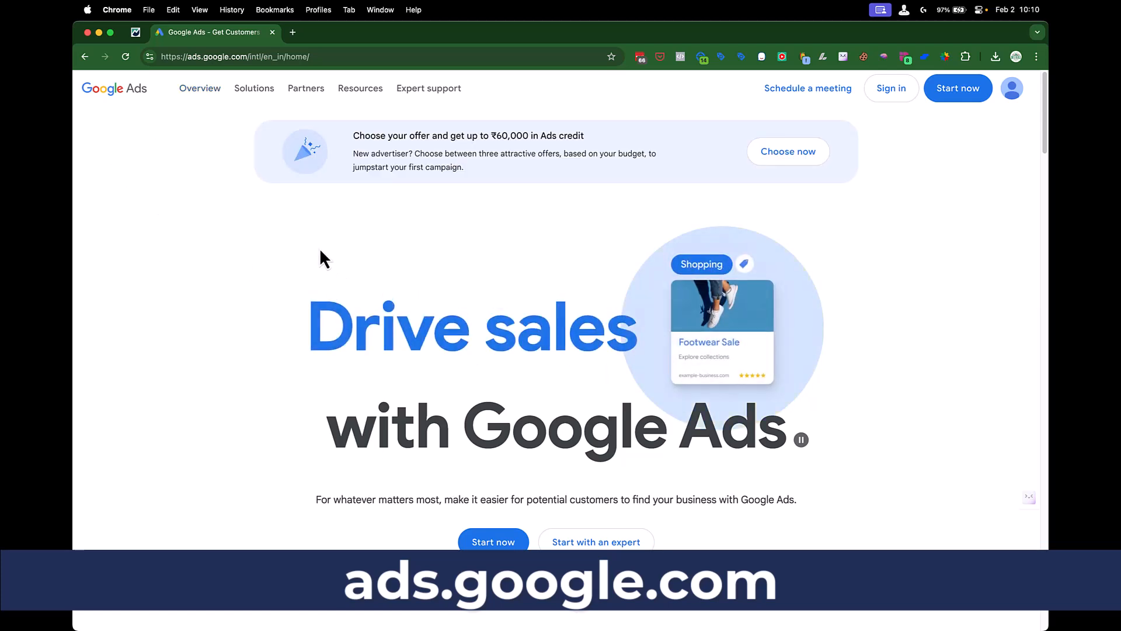
mouse_move(262, 104)
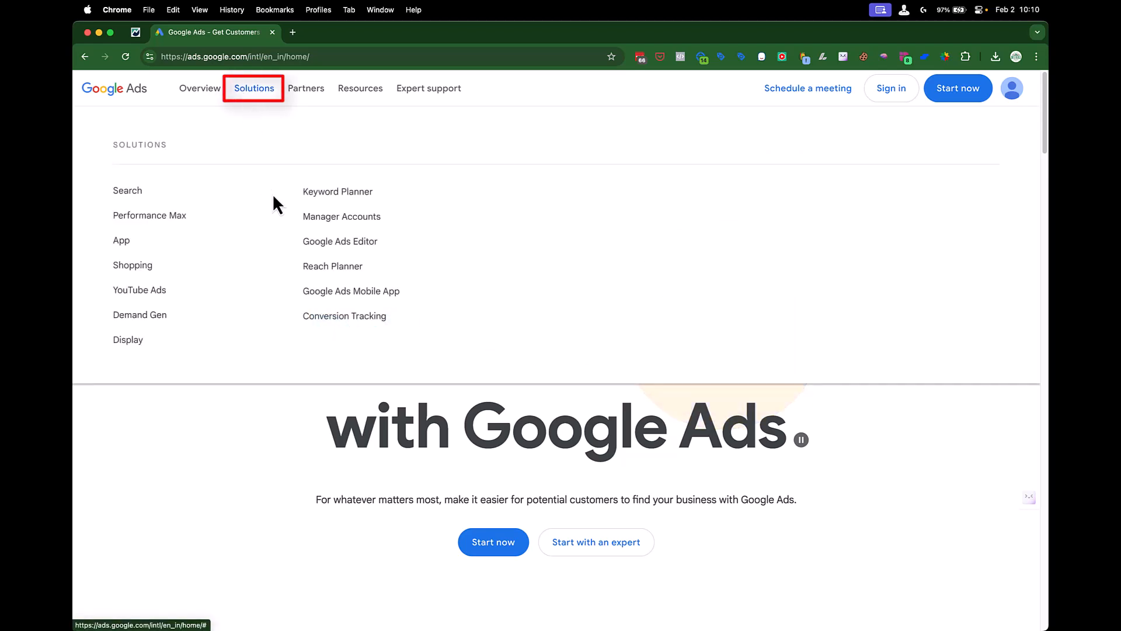
click(345, 251)
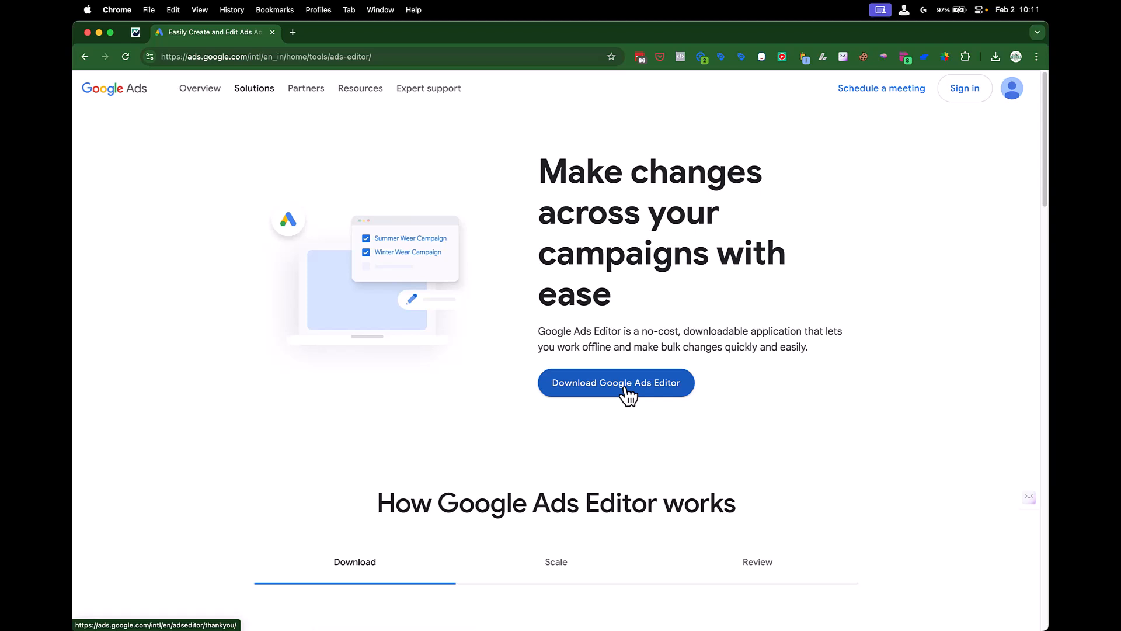
scroll(625, 395, down, 3)
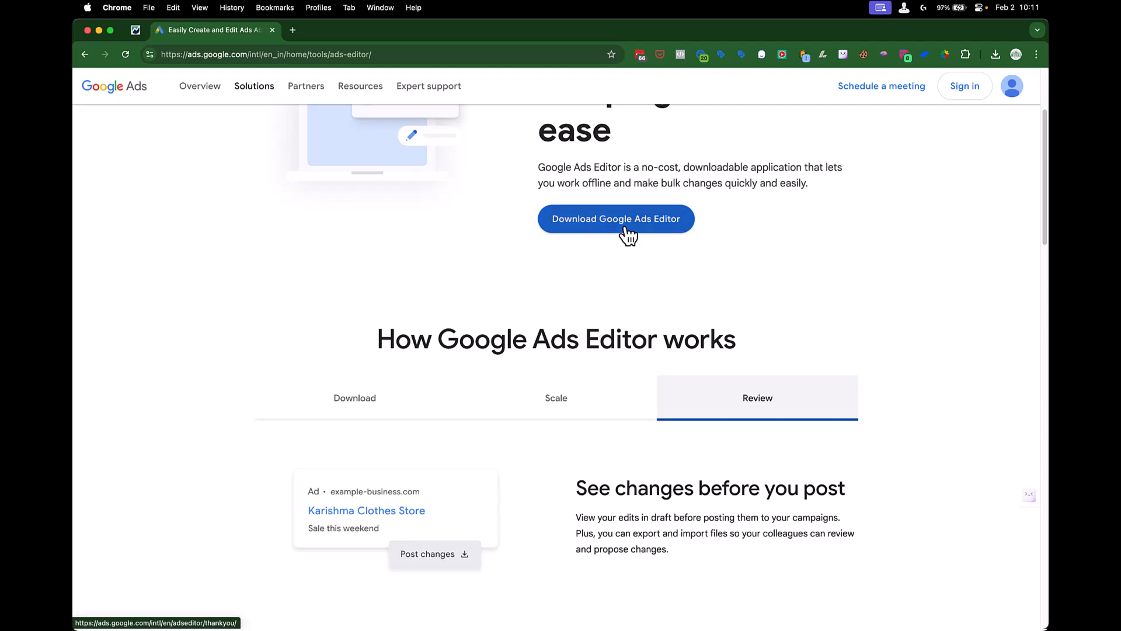
click(623, 228)
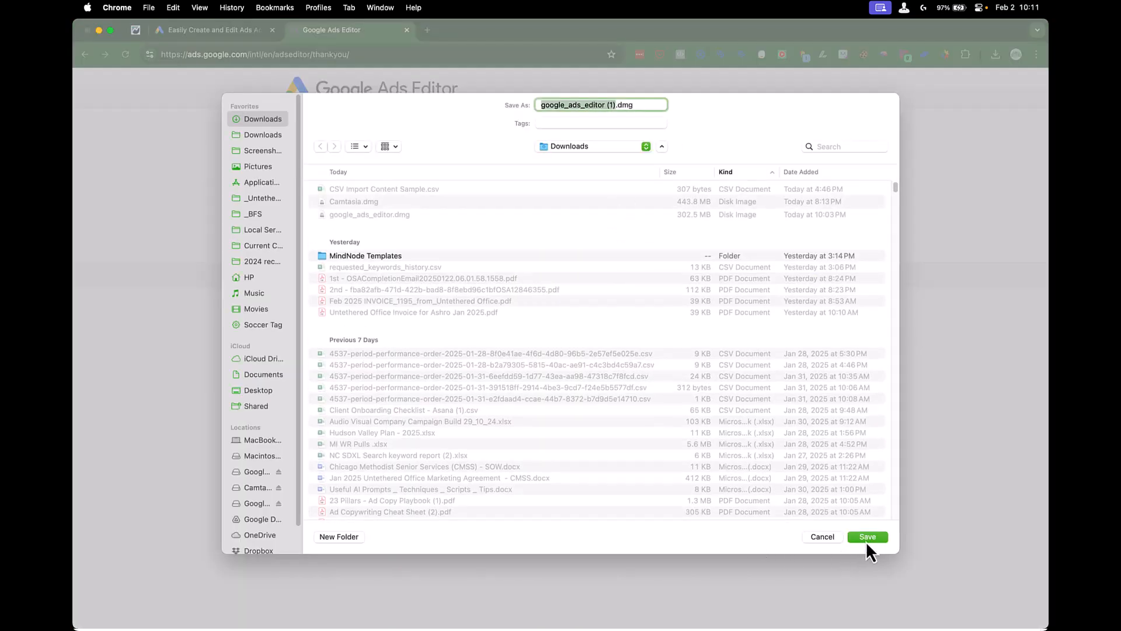
click(868, 539)
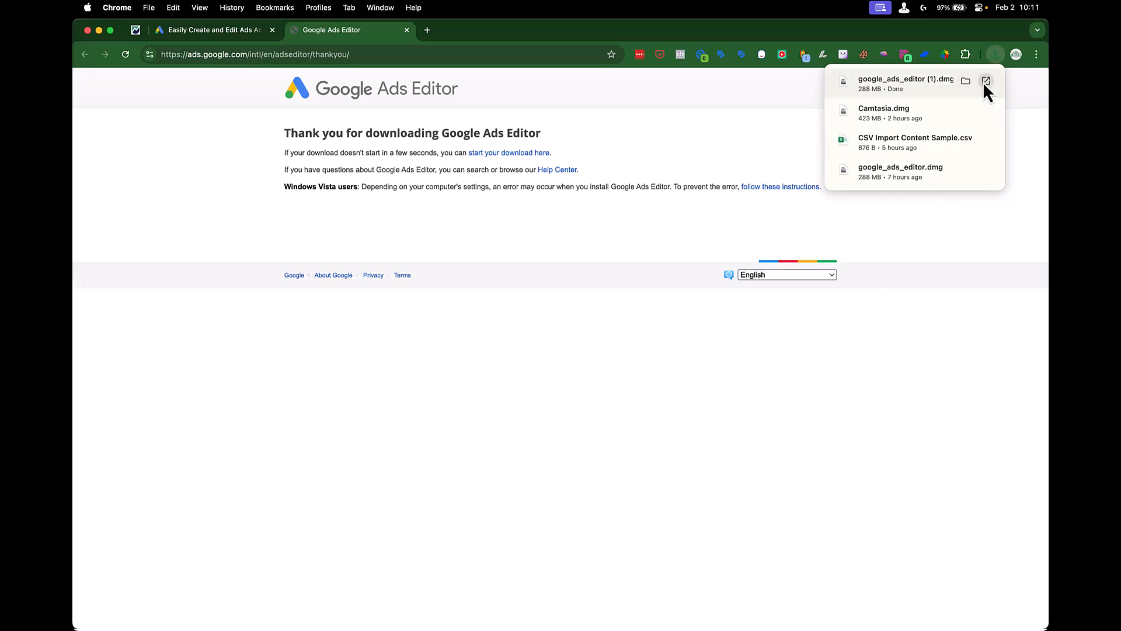
Step: Open the downloaded google_ads_editor (1).dmg and install Google Ads Editor.app into Applications, replacing the existing copy
click(985, 82)
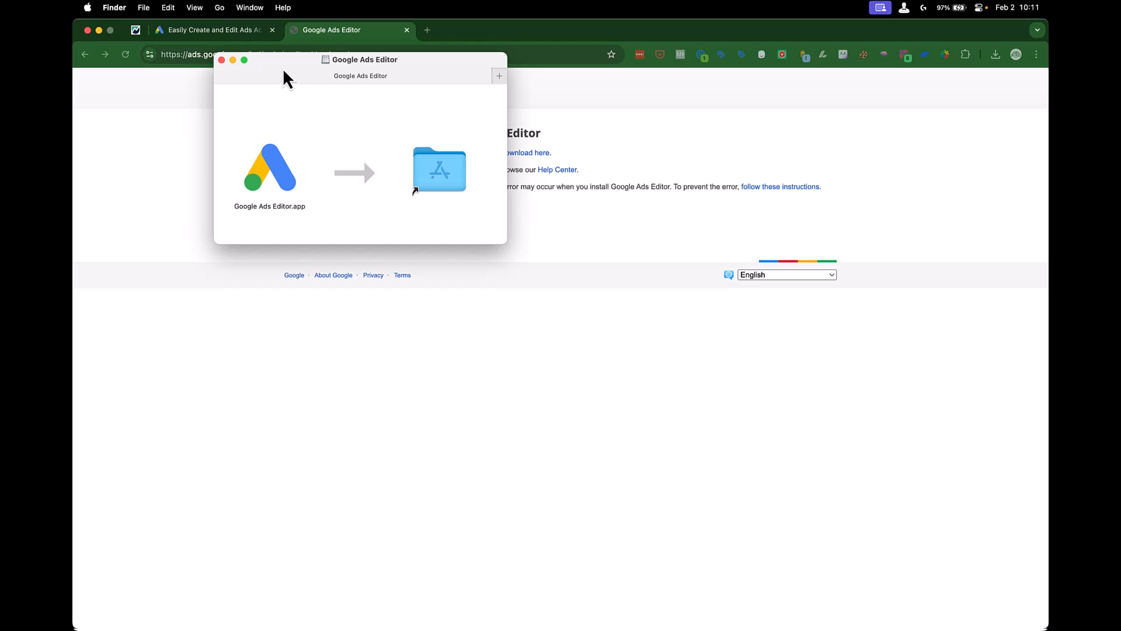
drag(283, 75, 298, 115)
drag(292, 211, 457, 214)
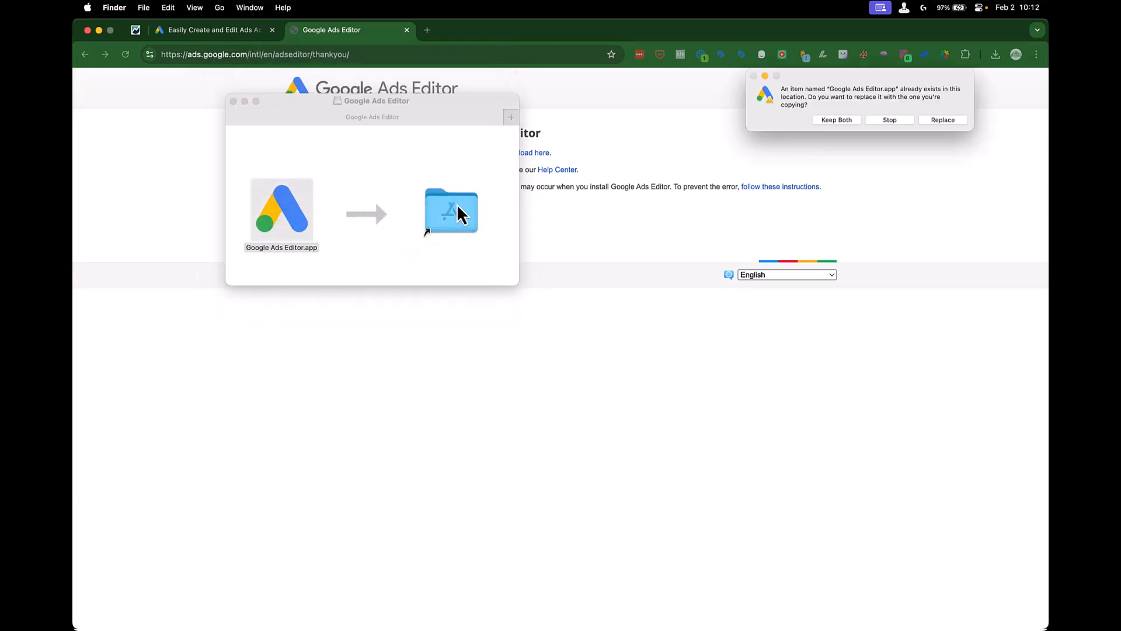
click(943, 120)
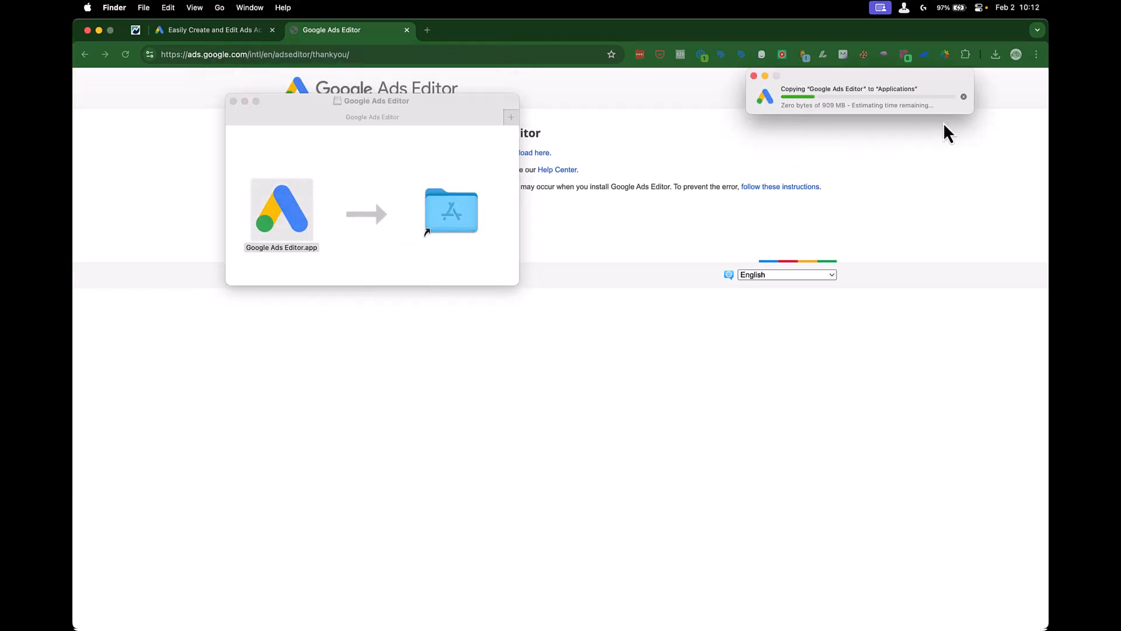
click(233, 102)
Step: Find the Google Ads Editor app by searching the computer for "edi" and launch it, approving the internet download warning
key(super+space)
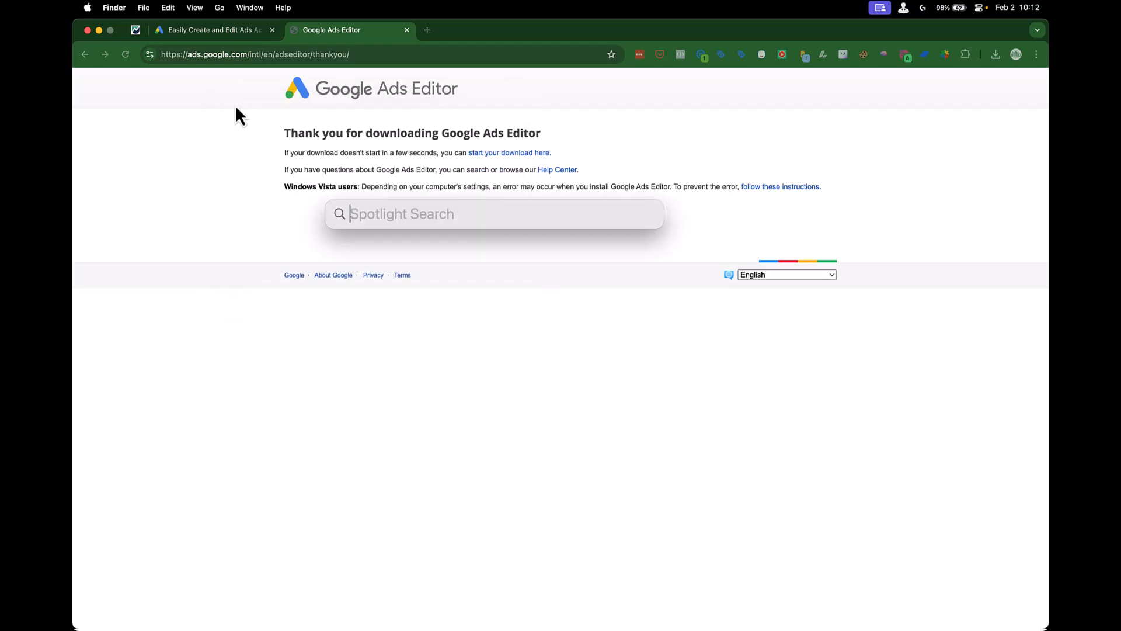
text(edi)
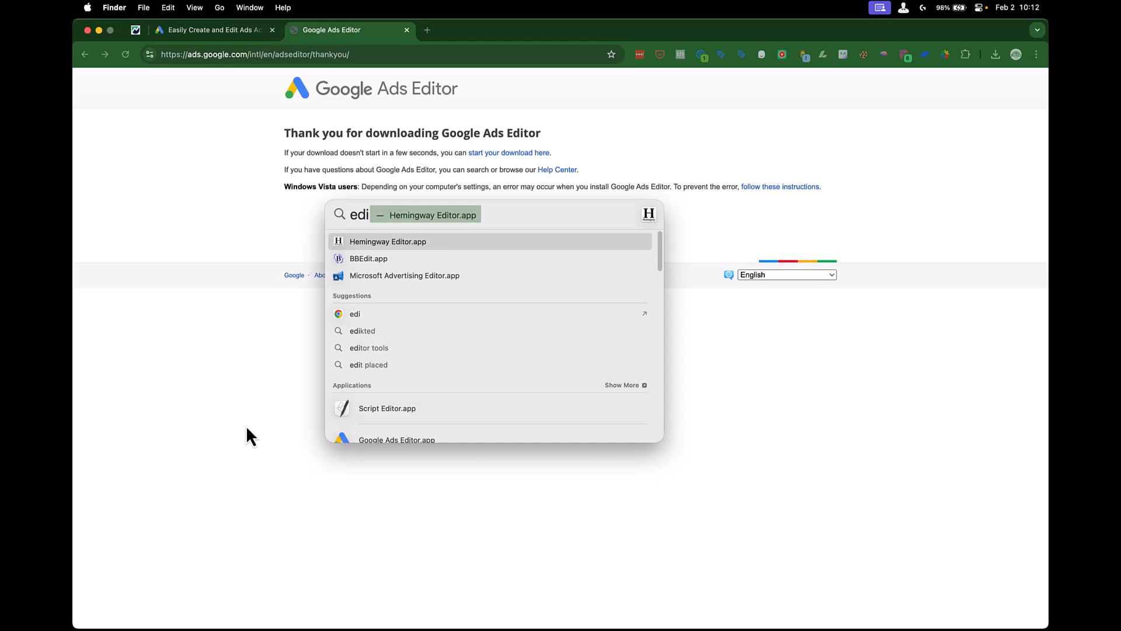
click(419, 436)
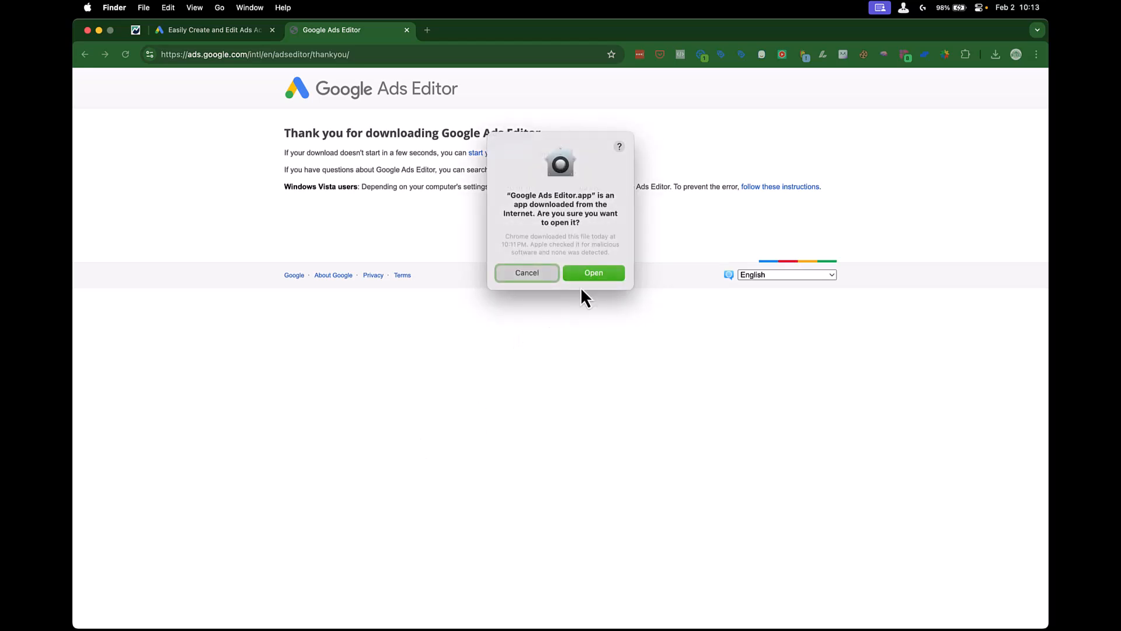
click(589, 273)
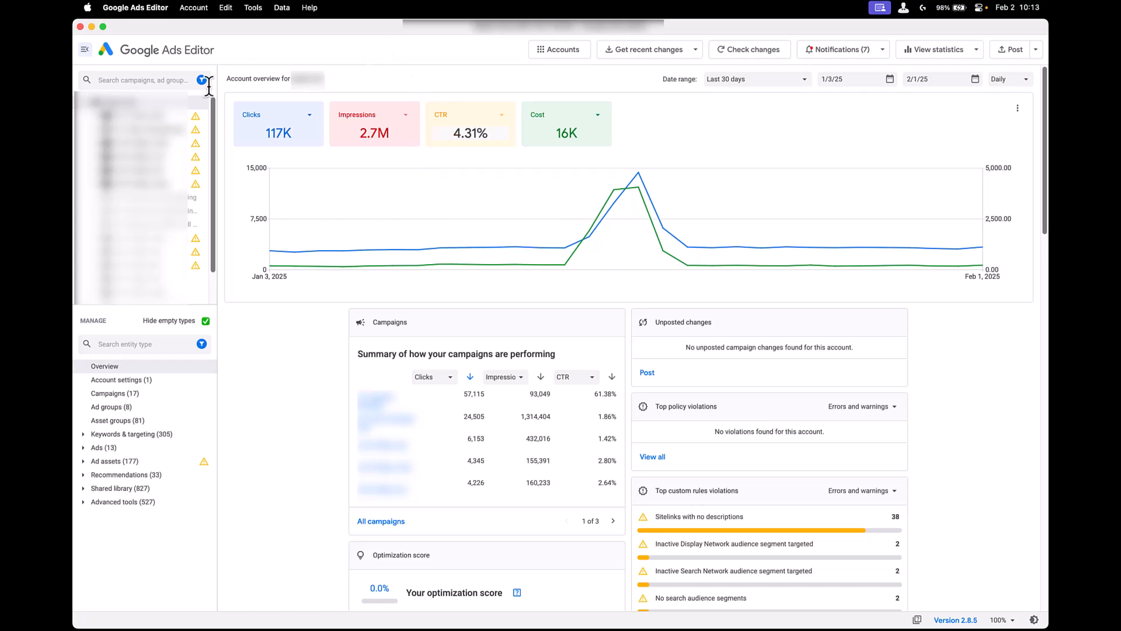
Step: Open the Accounts manager and start adding a new account
mouse_move(624, 162)
click(186, 9)
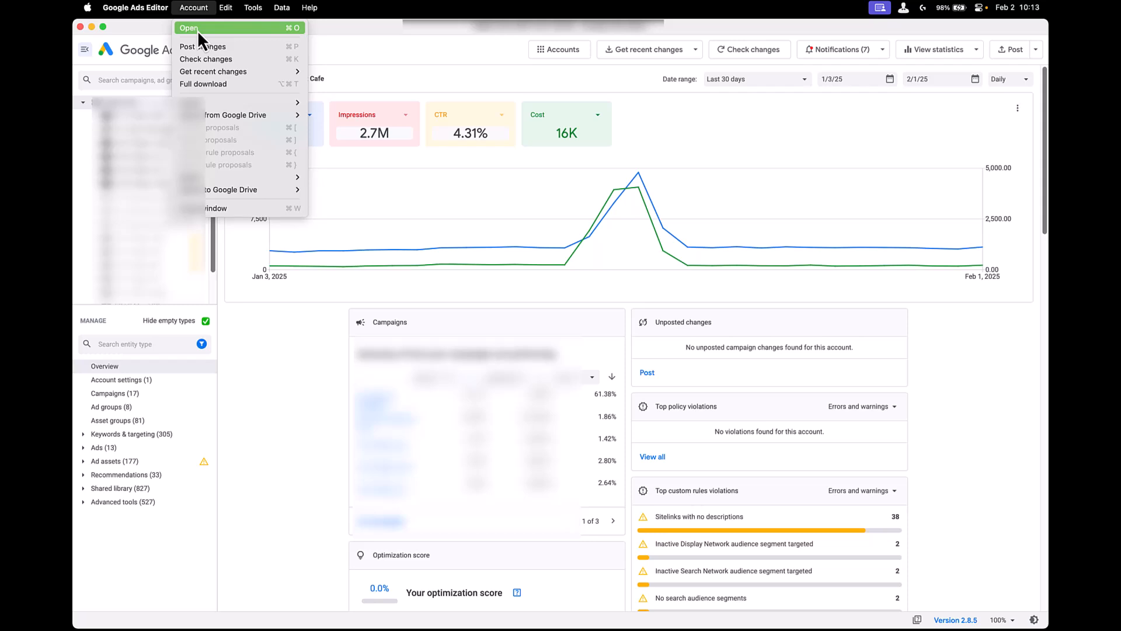
click(197, 30)
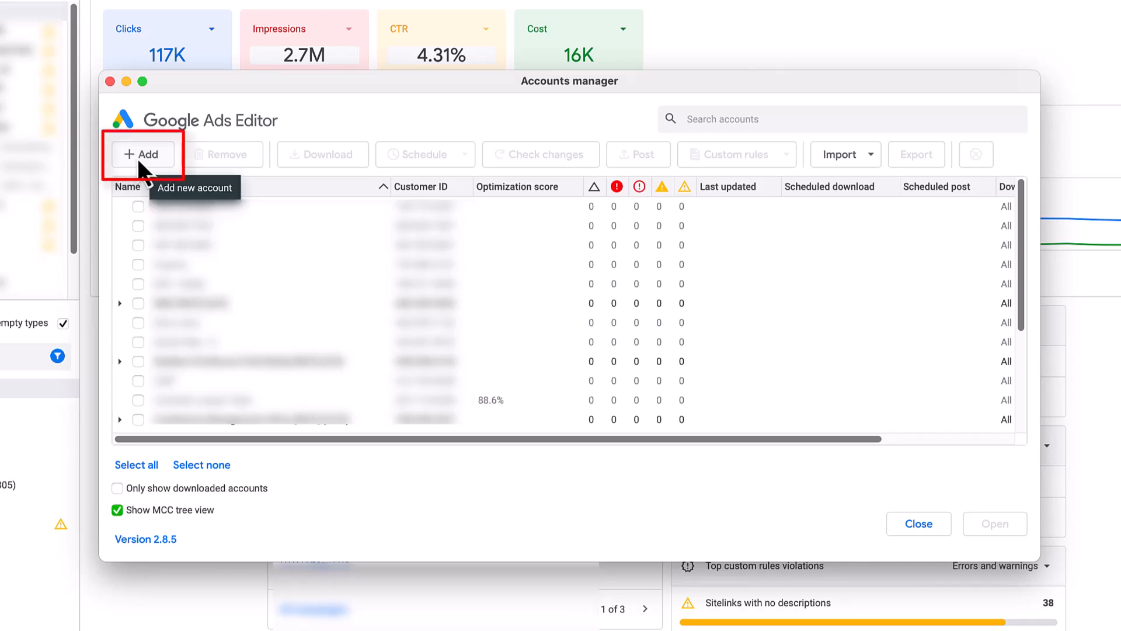
click(137, 158)
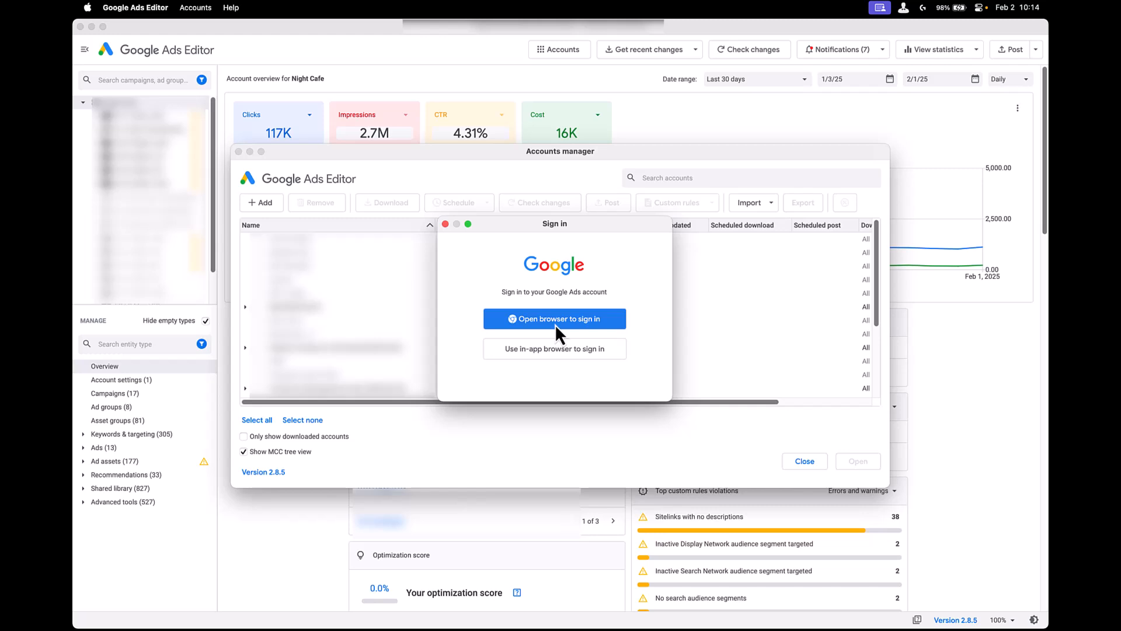
Step: Sign in through the browser with the first listed Google account, allow Ads access, and return to Google Ads Editor
click(557, 320)
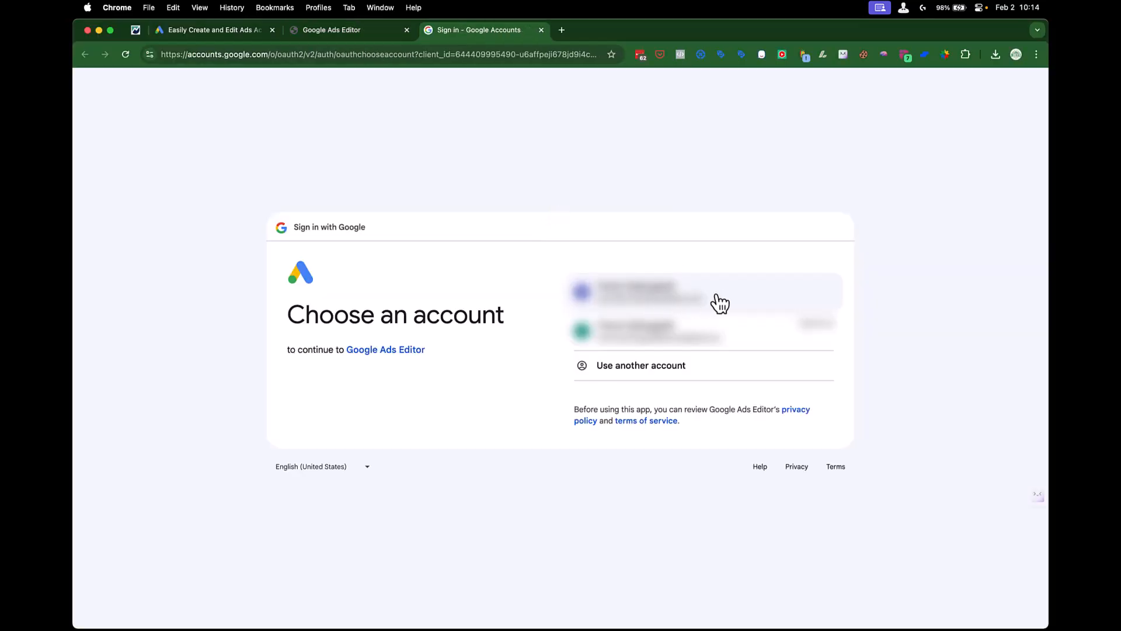
click(722, 298)
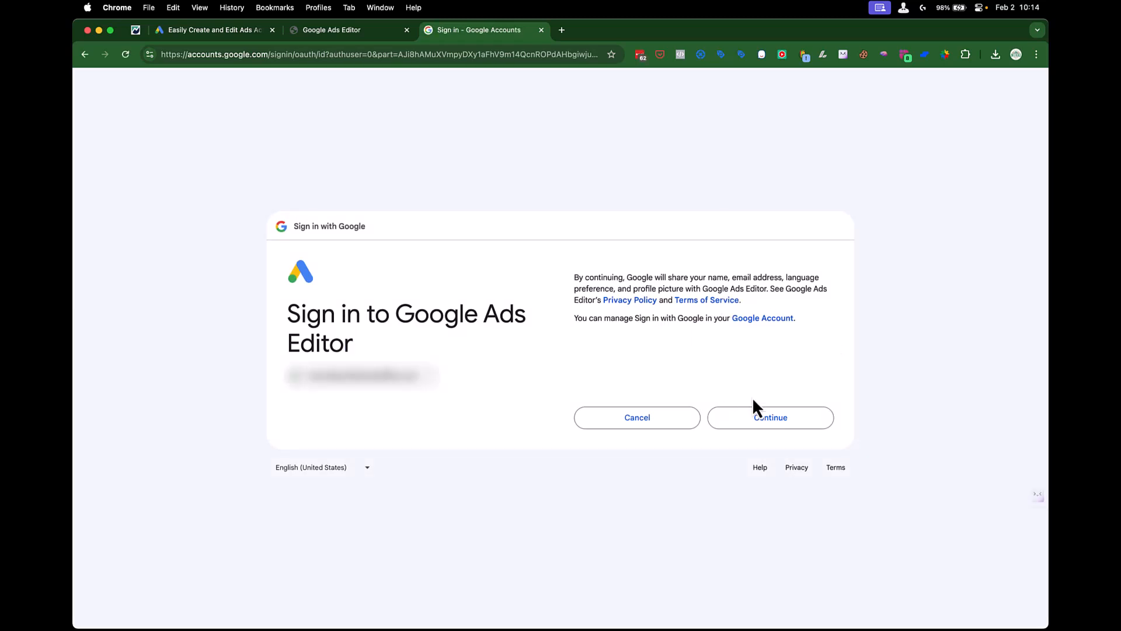
click(771, 414)
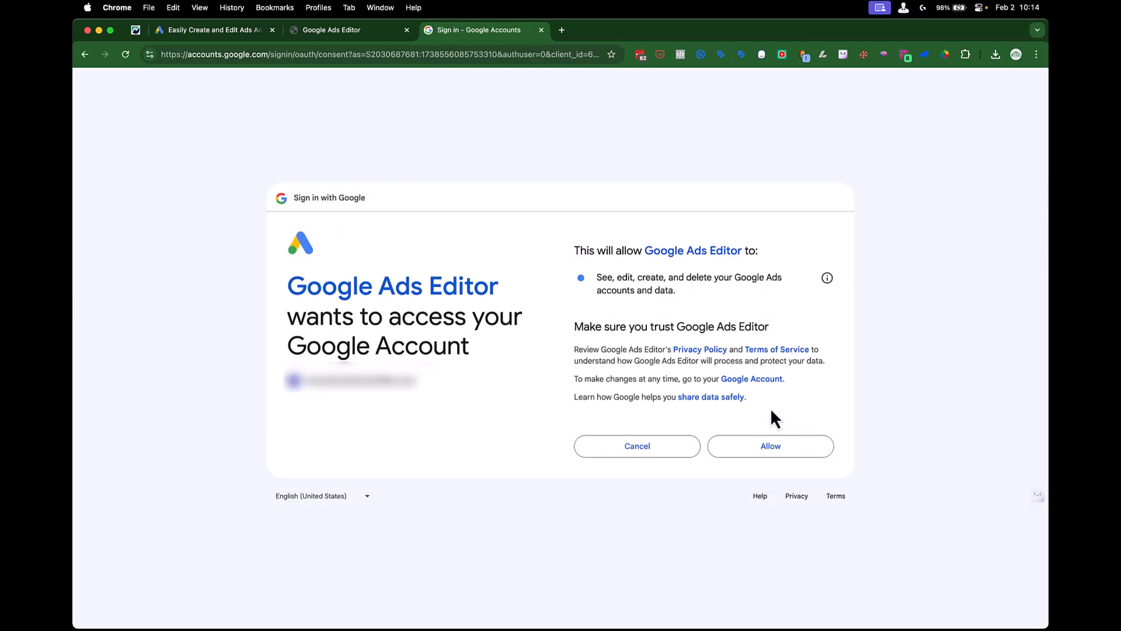
click(783, 445)
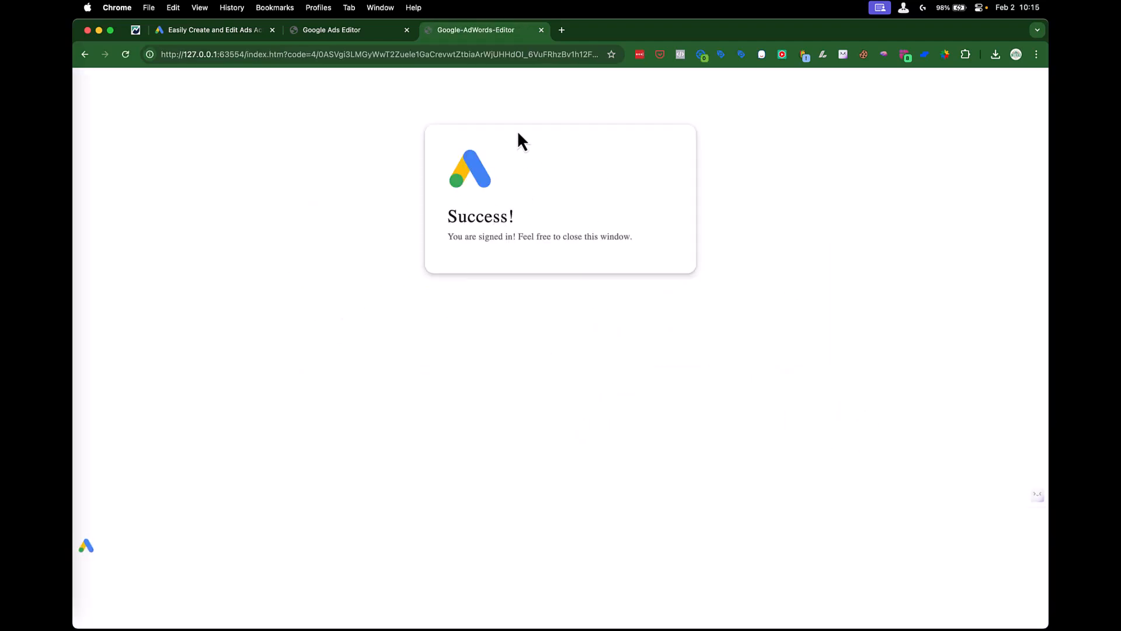
click(540, 30)
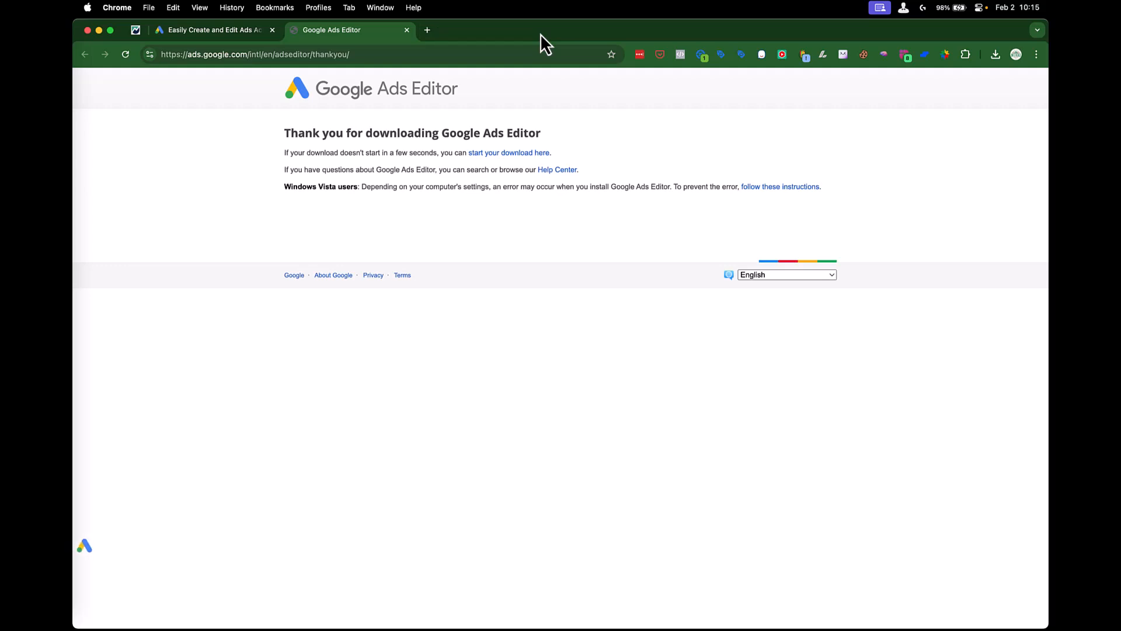
key(super+Tab)
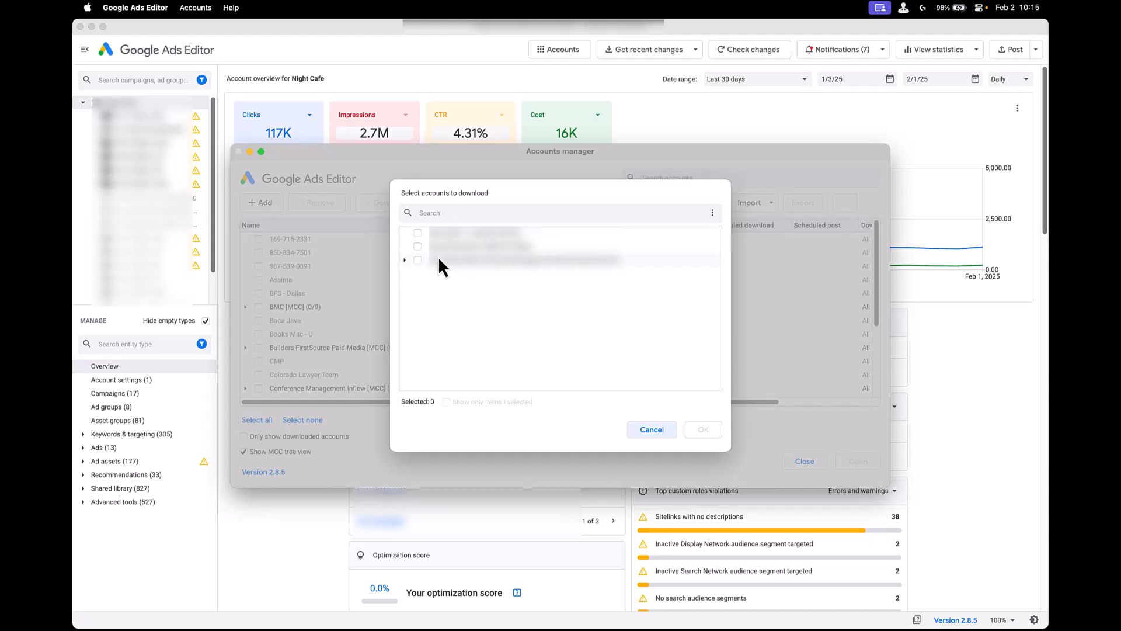
click(417, 260)
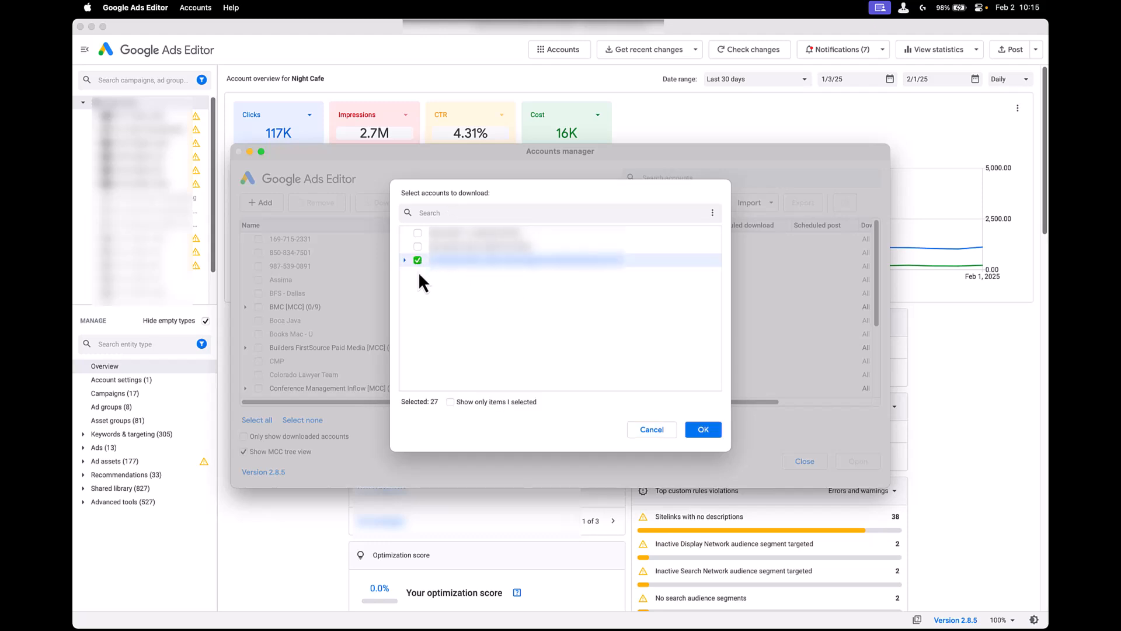
click(404, 260)
scroll(446, 265, down, 2)
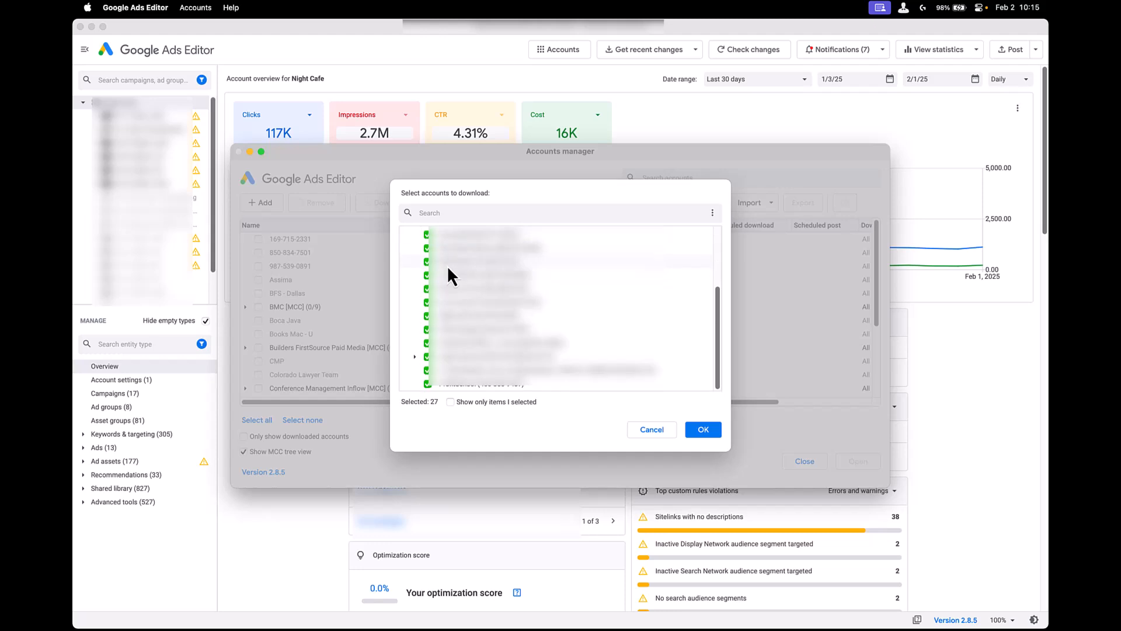
scroll(446, 265, up, 2)
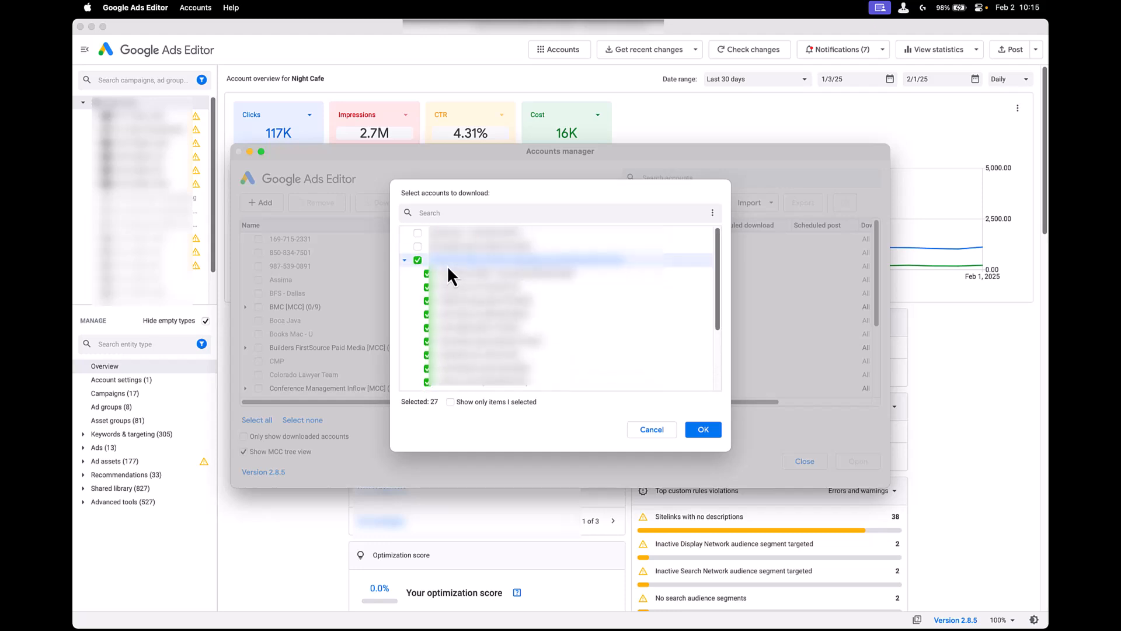
click(403, 260)
click(417, 260)
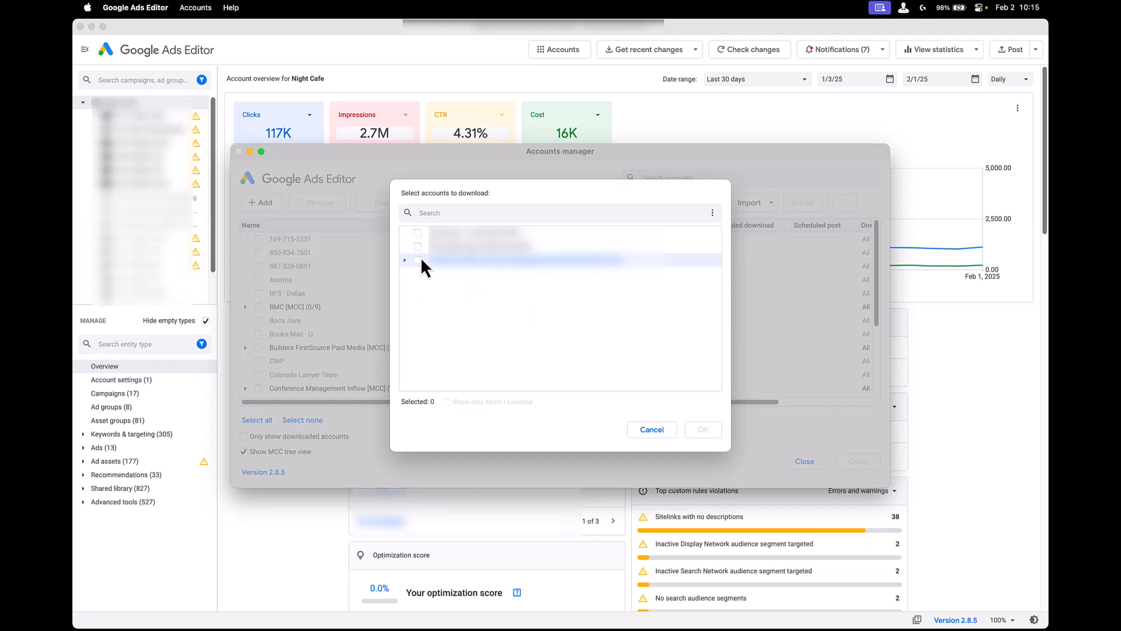
click(417, 246)
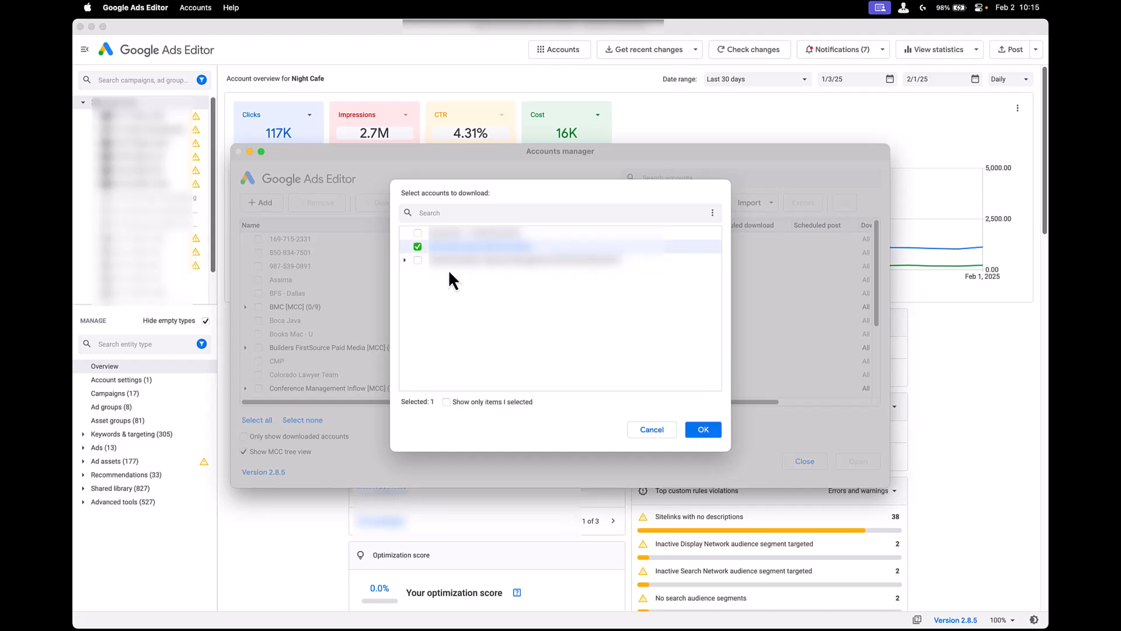
click(418, 246)
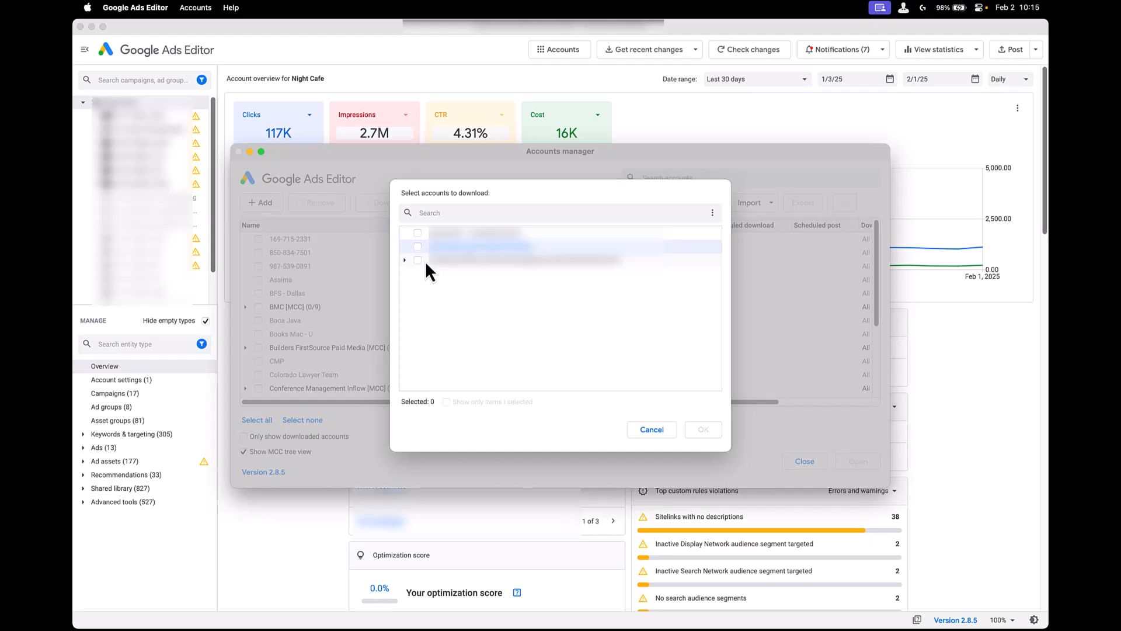
Step: Select the second account in the list and download it with all campaigns and all item types
click(418, 246)
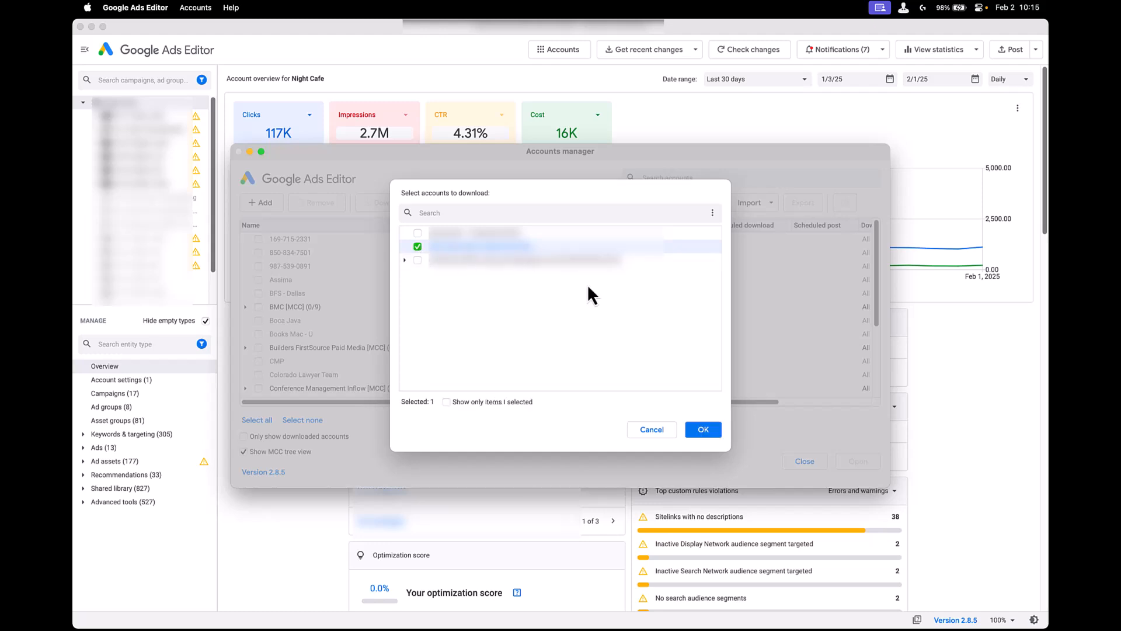
click(713, 433)
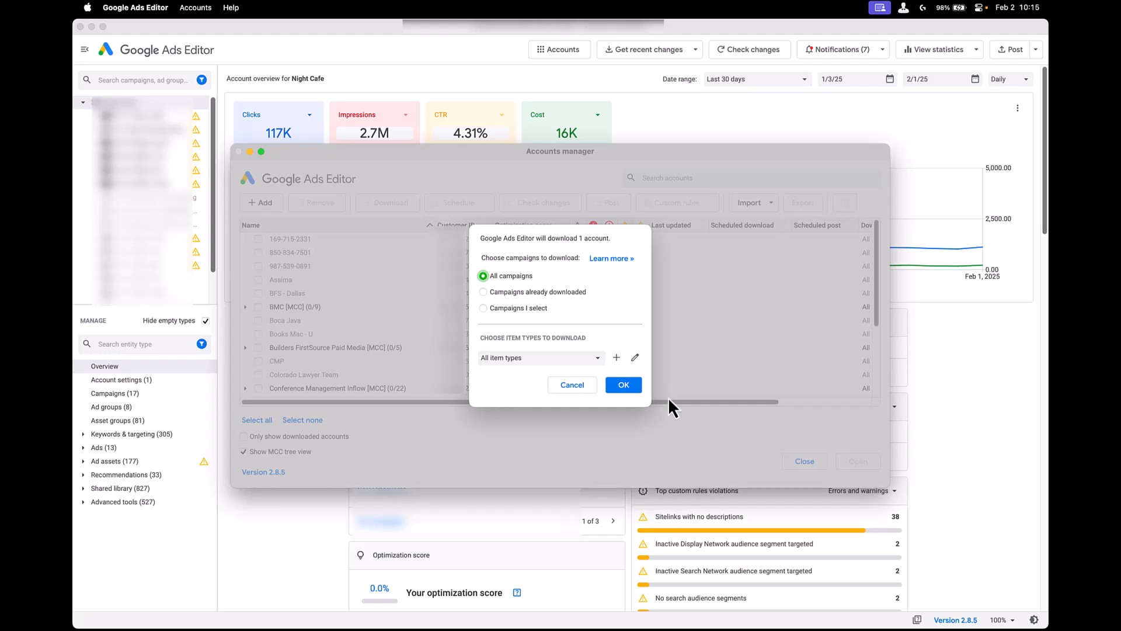
click(624, 385)
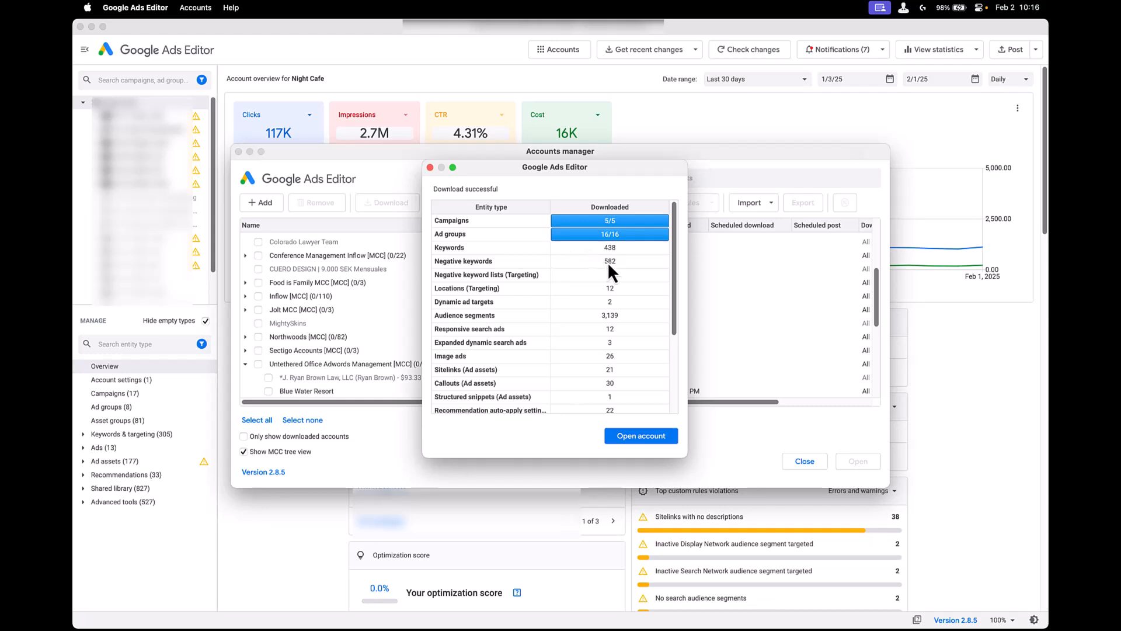
Step: Open the downloaded account, view its overview in an enlarged window, and close that window
scroll(607, 262, down, 5)
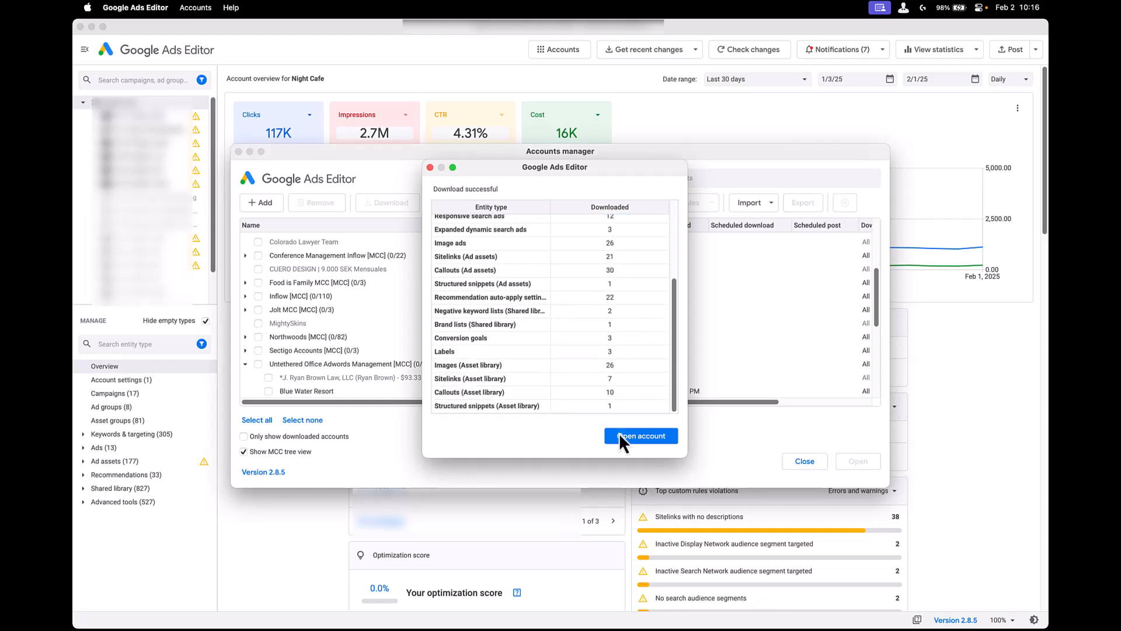
click(650, 436)
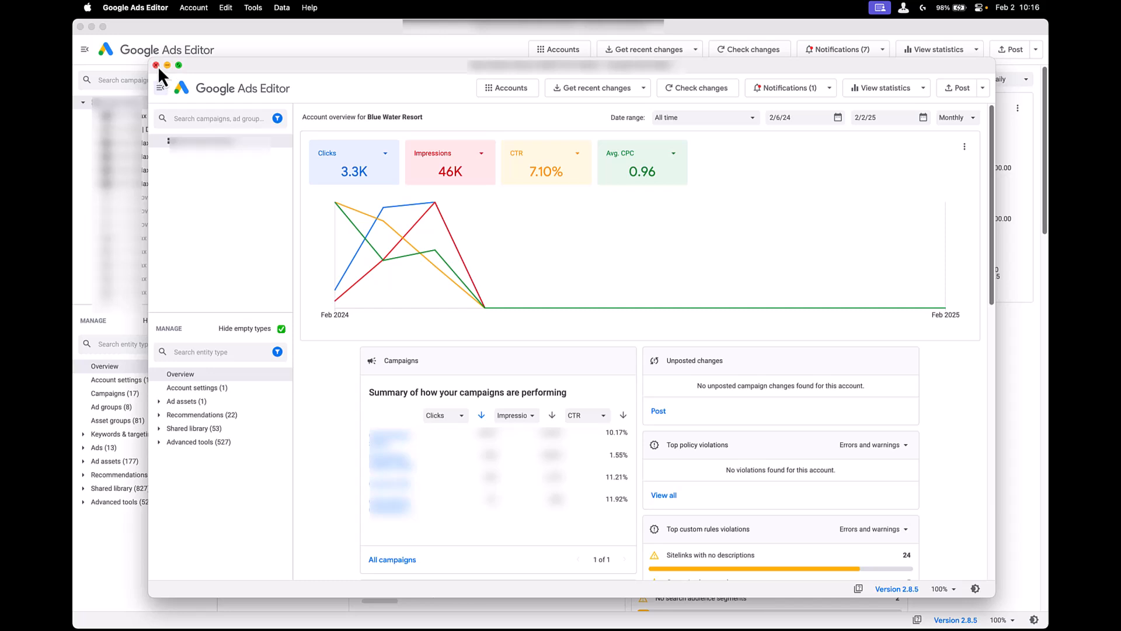
double_click(218, 66)
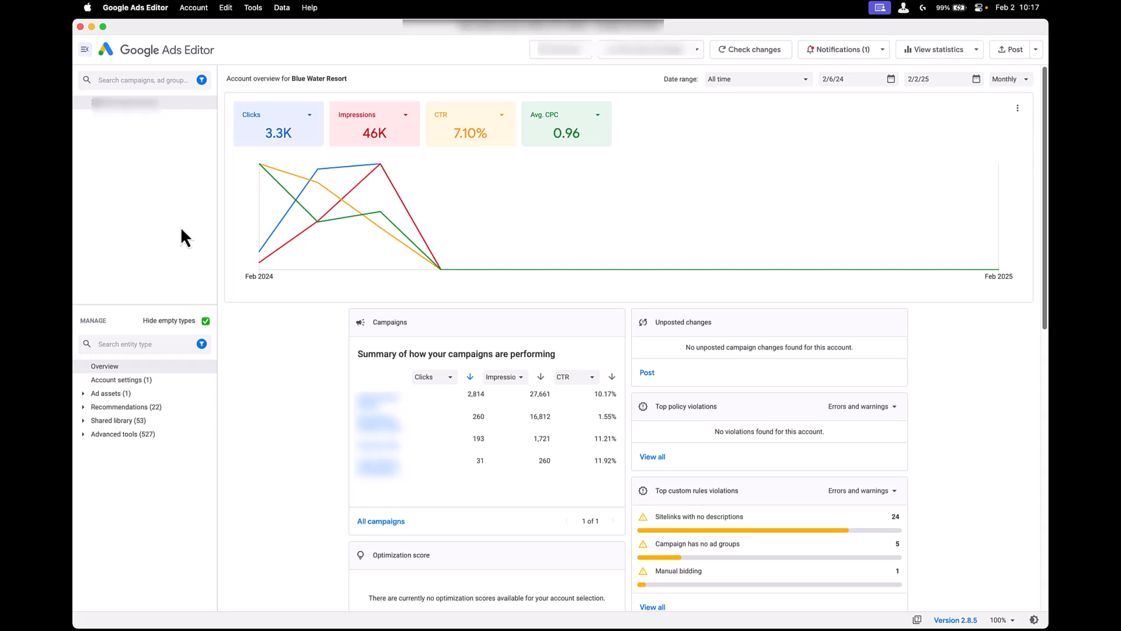
click(81, 26)
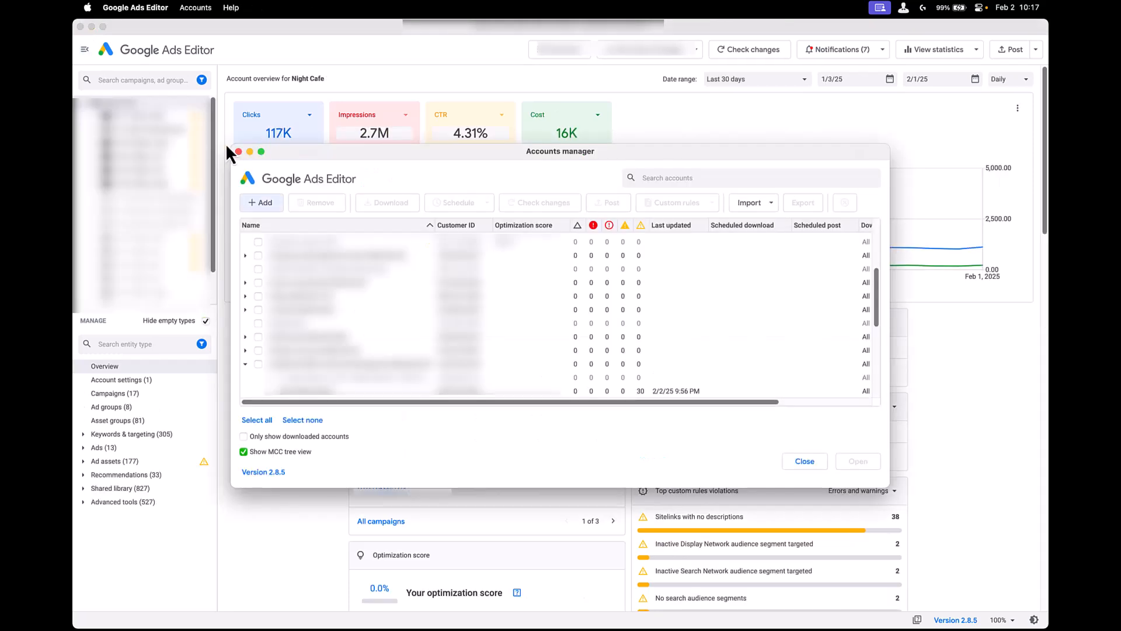
Step: Select only the not-yet-downloaded Demo Acct in the Accounts manager, clearing the other account's selection
scroll(296, 385, down, 5)
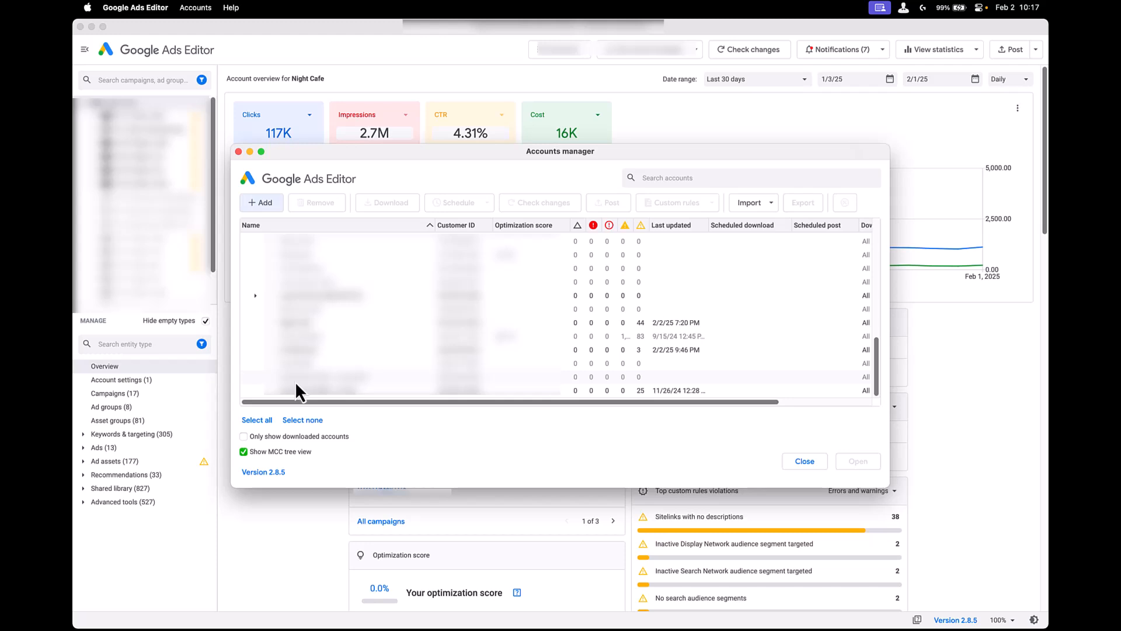
click(268, 352)
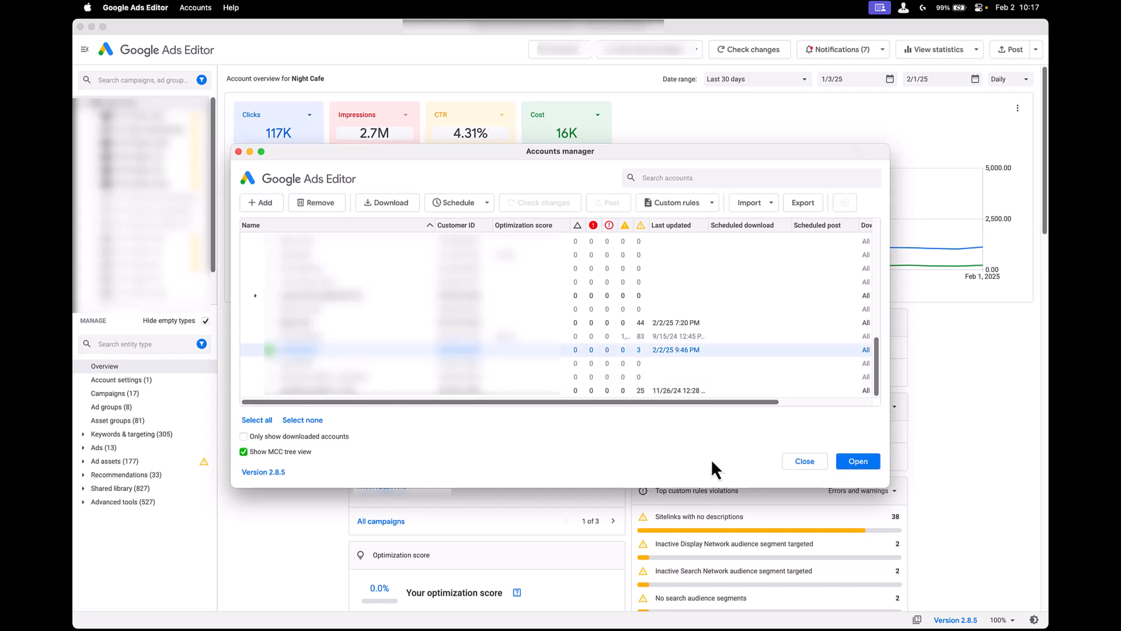
scroll(348, 363, up, 3)
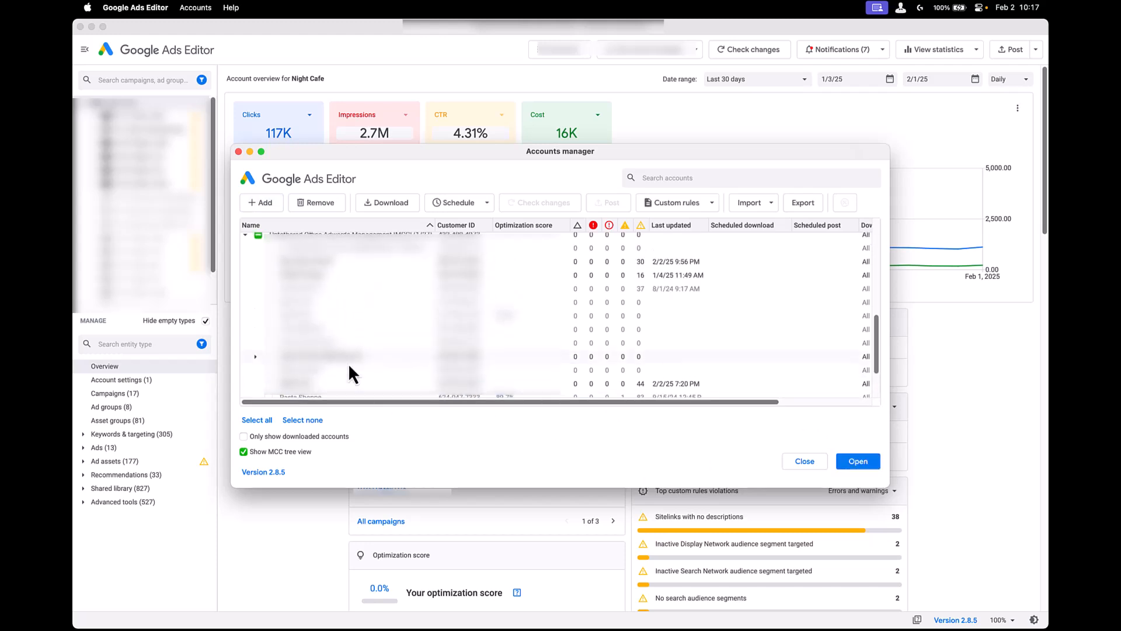
click(270, 302)
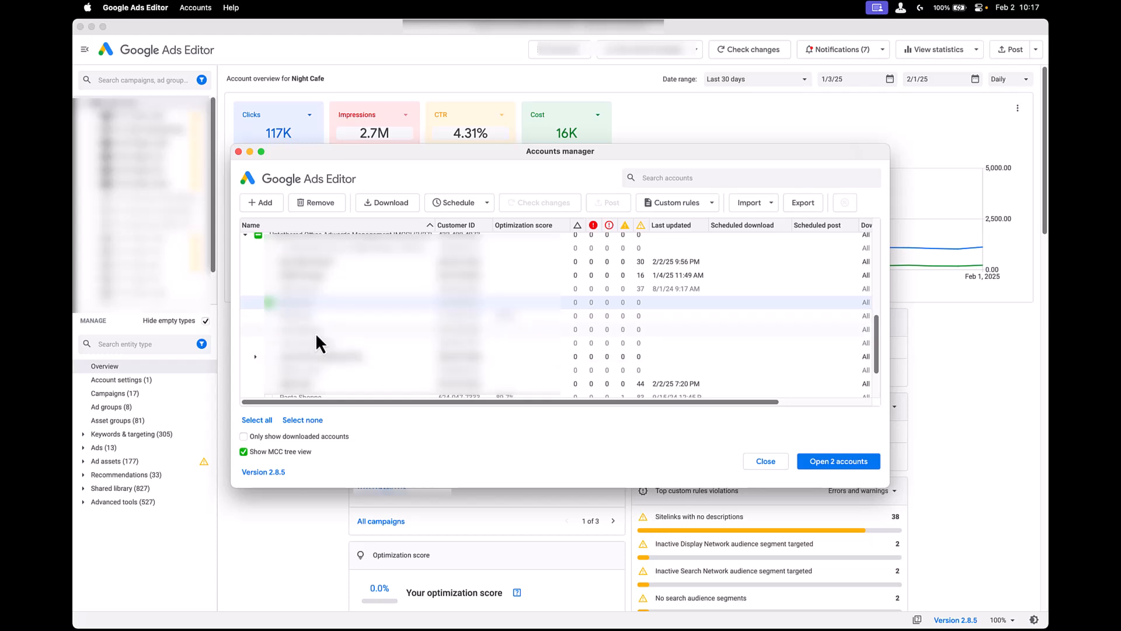
scroll(316, 332, down, 3)
click(270, 350)
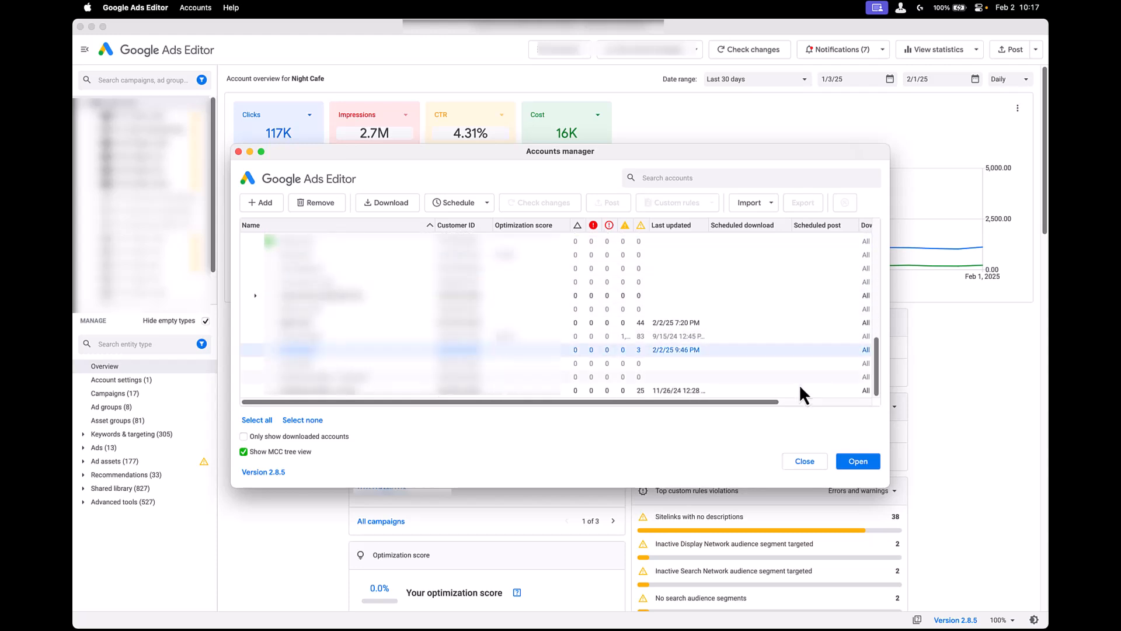
Step: Open Demo Acct, downloading all campaigns and all item types, and close the previous account's window
click(863, 462)
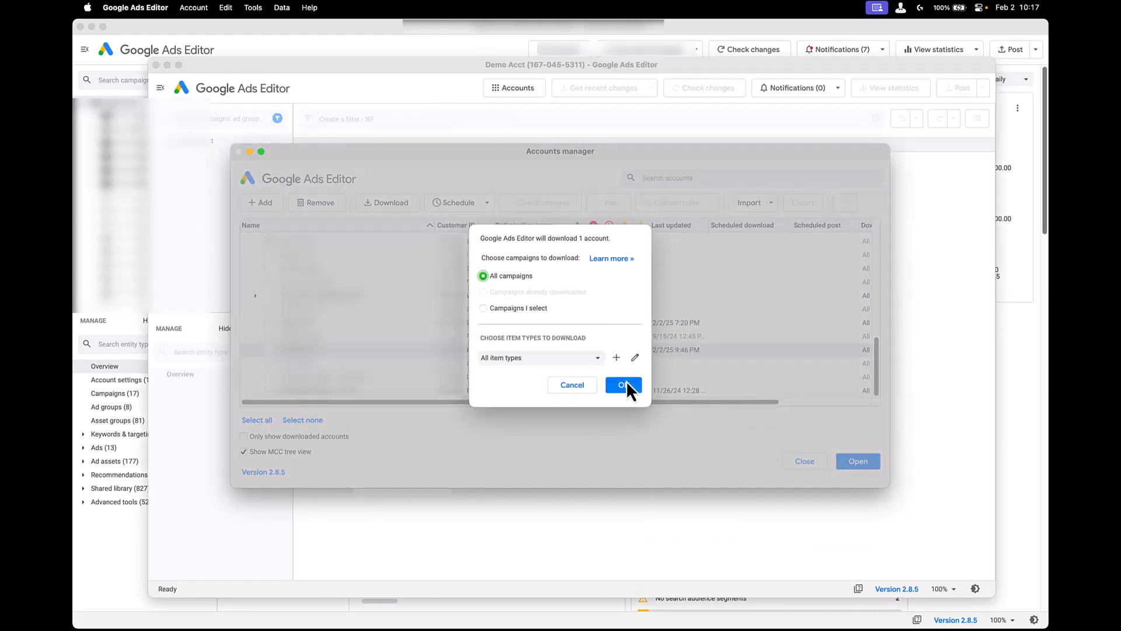
click(625, 381)
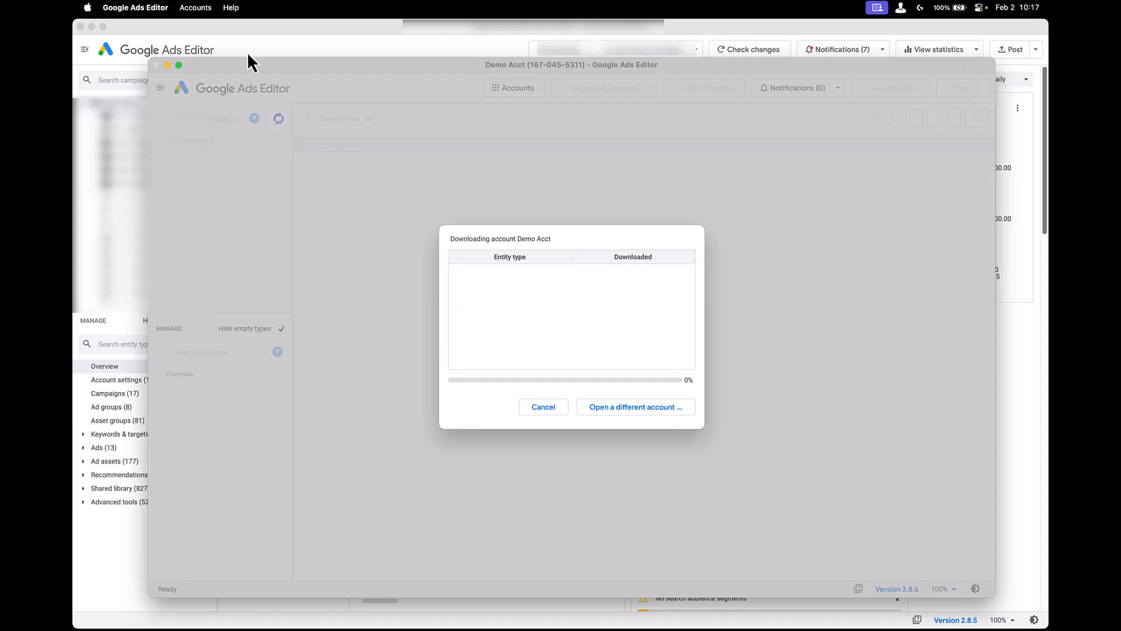
click(80, 27)
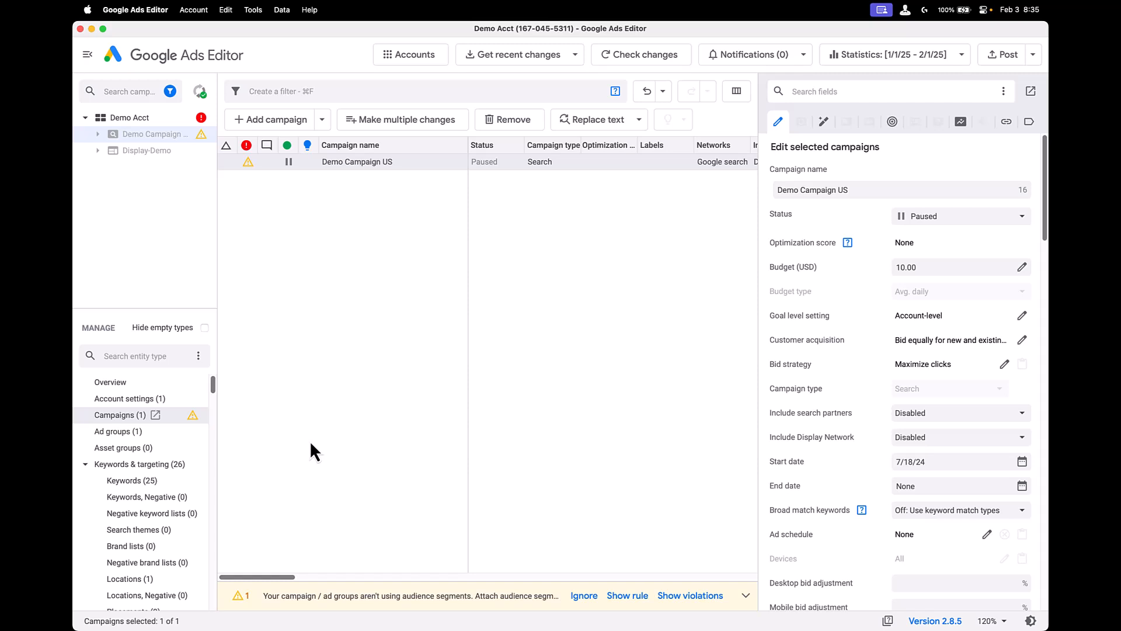
Step: Open the overview of Demo Campaign US, switch to Google Ads in Chrome, and examine the available campaign type views
click(119, 386)
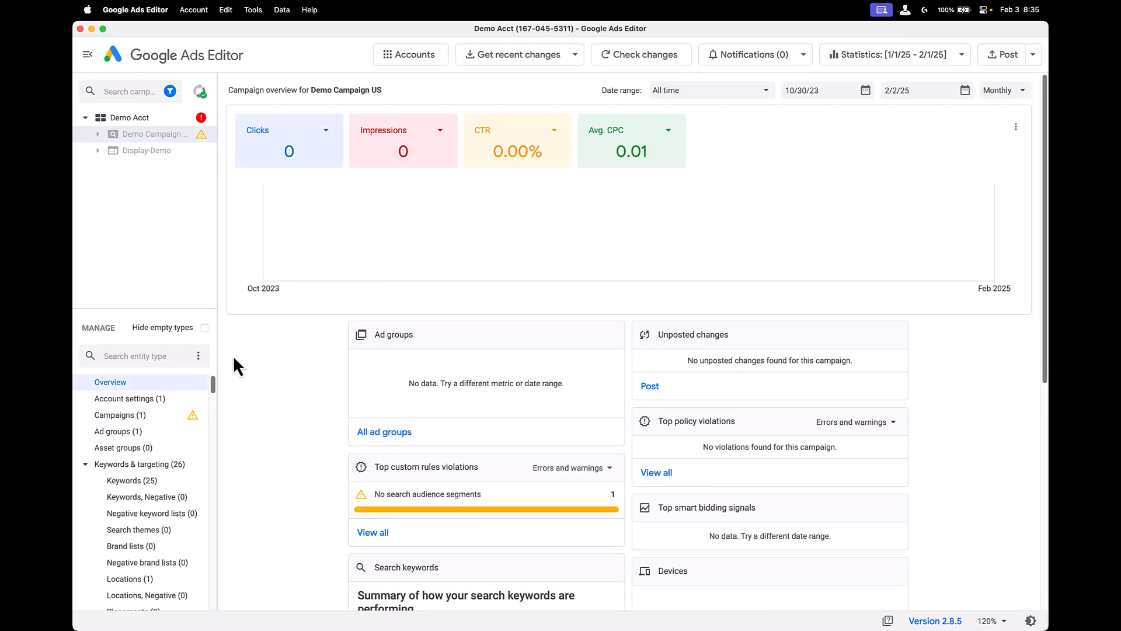
key(ctrl+Right)
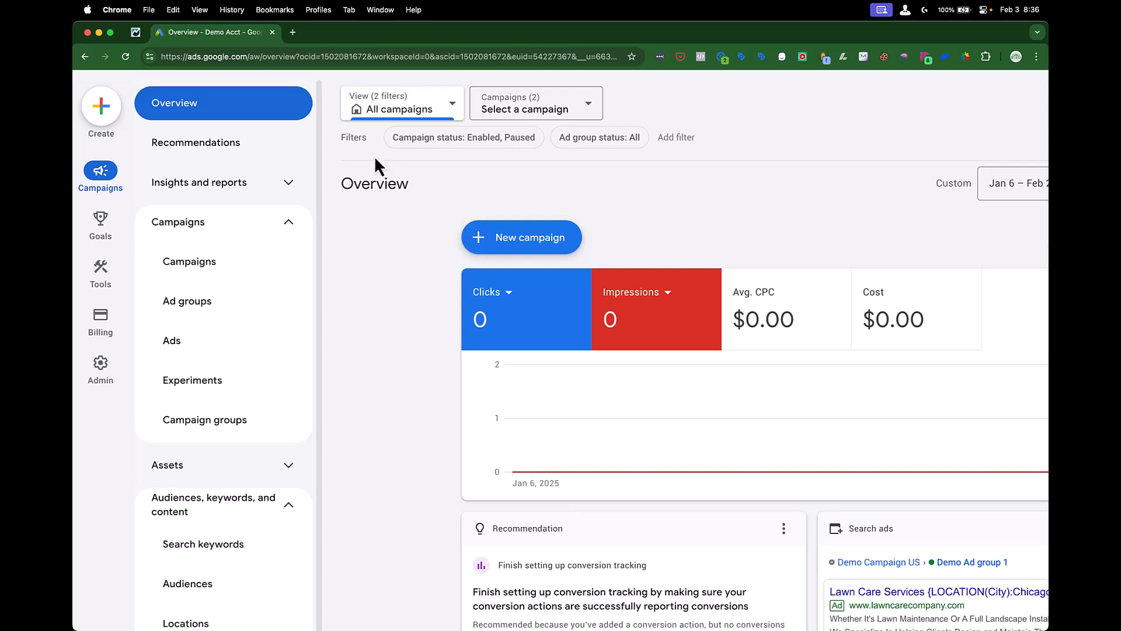
click(401, 112)
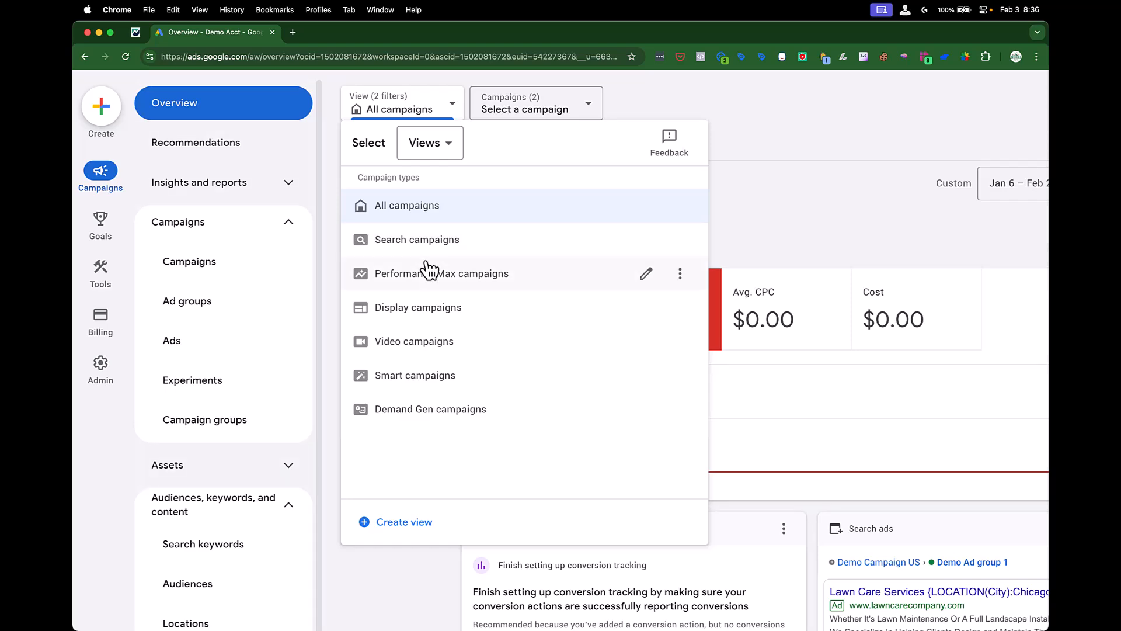
click(836, 233)
Step: Switch back to Google Ads Editor and examine the filter options for the account's campaign tree
key(ctrl+Left)
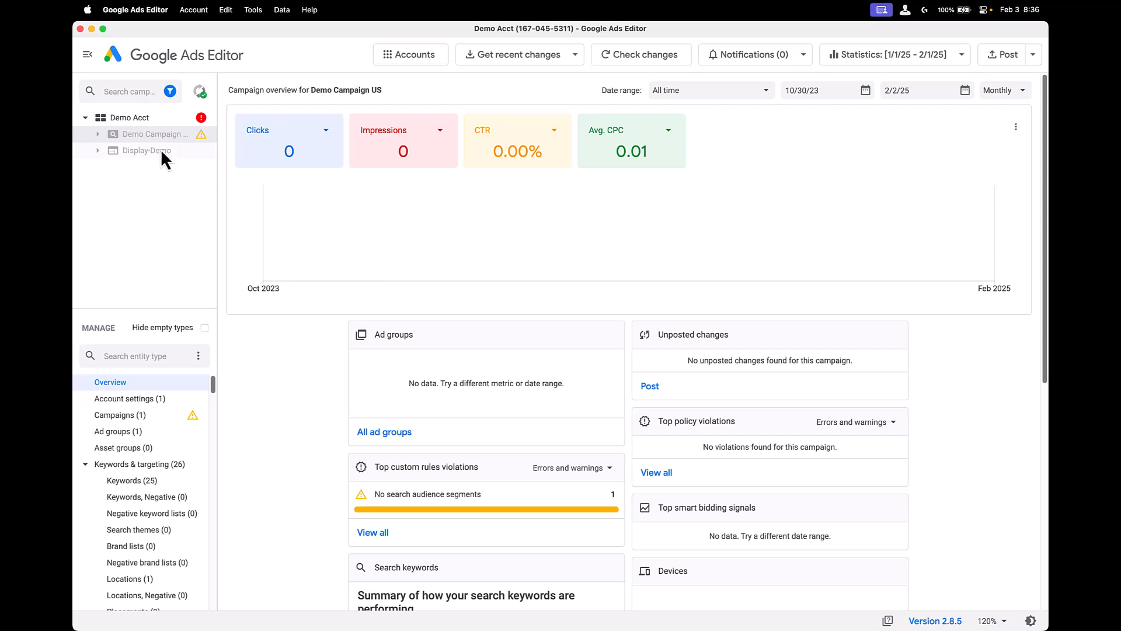
click(170, 91)
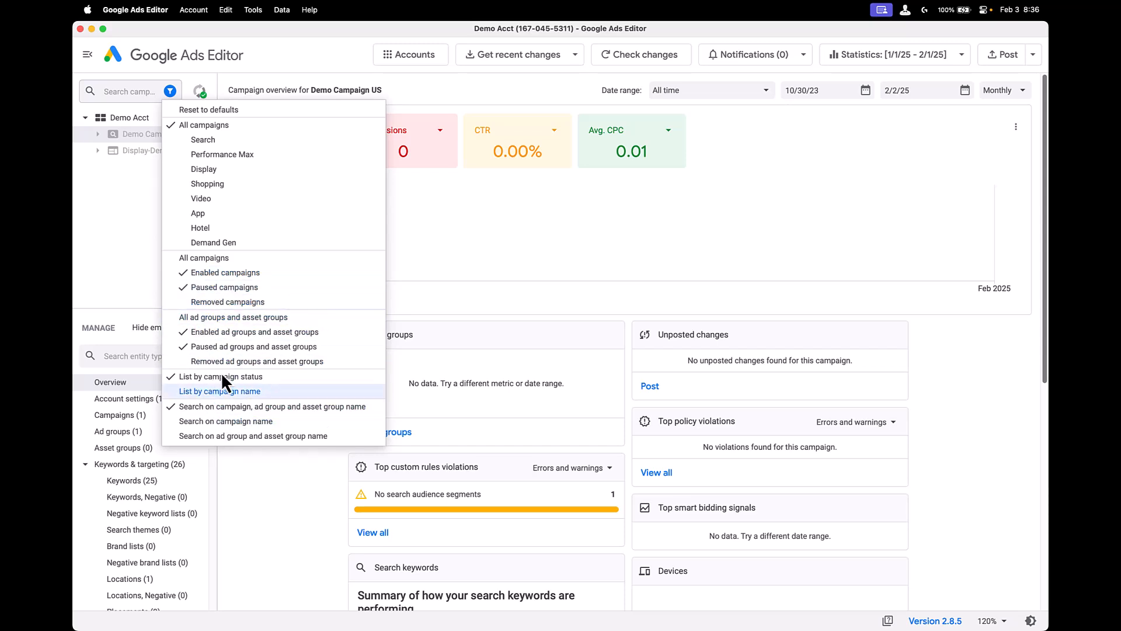
click(499, 271)
Step: Switch to Google Ads in Chrome and examine the campaigns offered in the campaign selector
key(ctrl+Right)
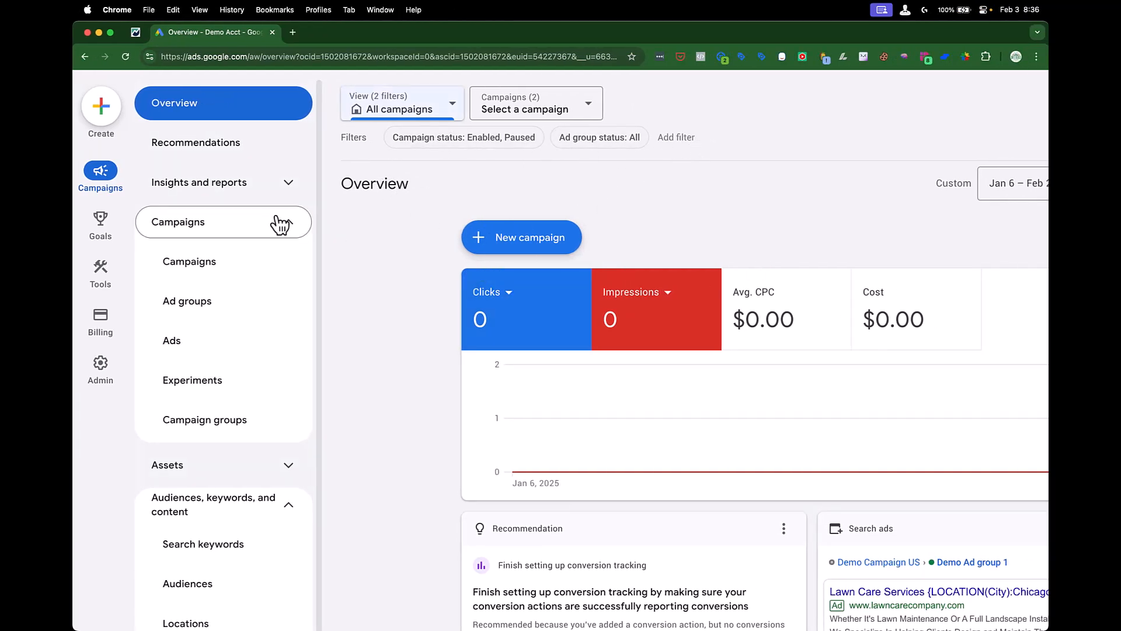
click(551, 111)
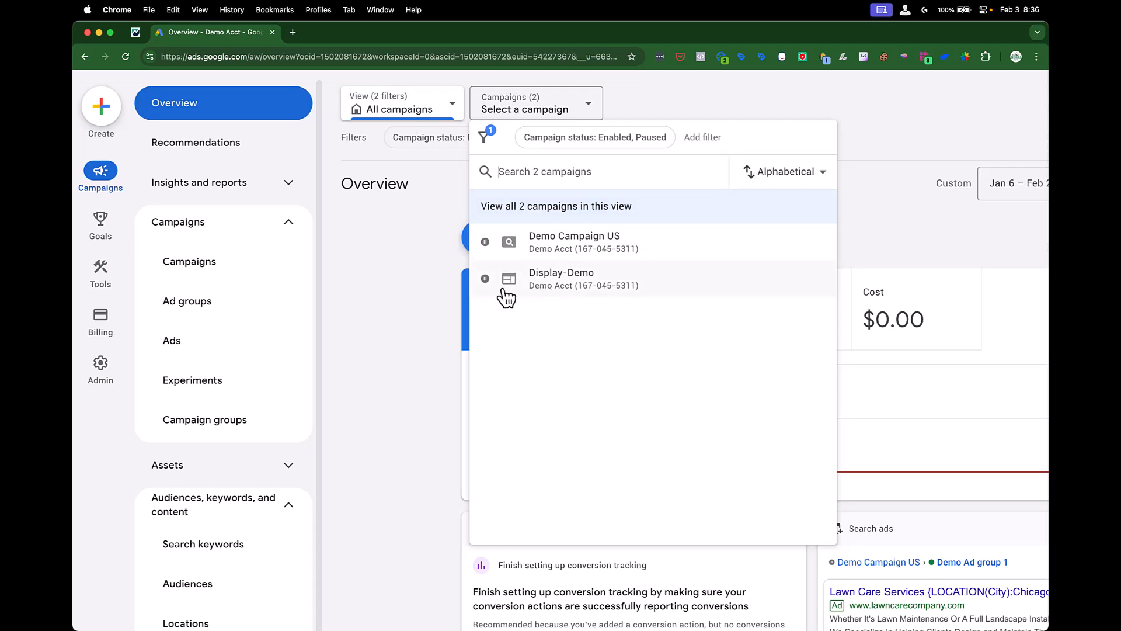
click(351, 282)
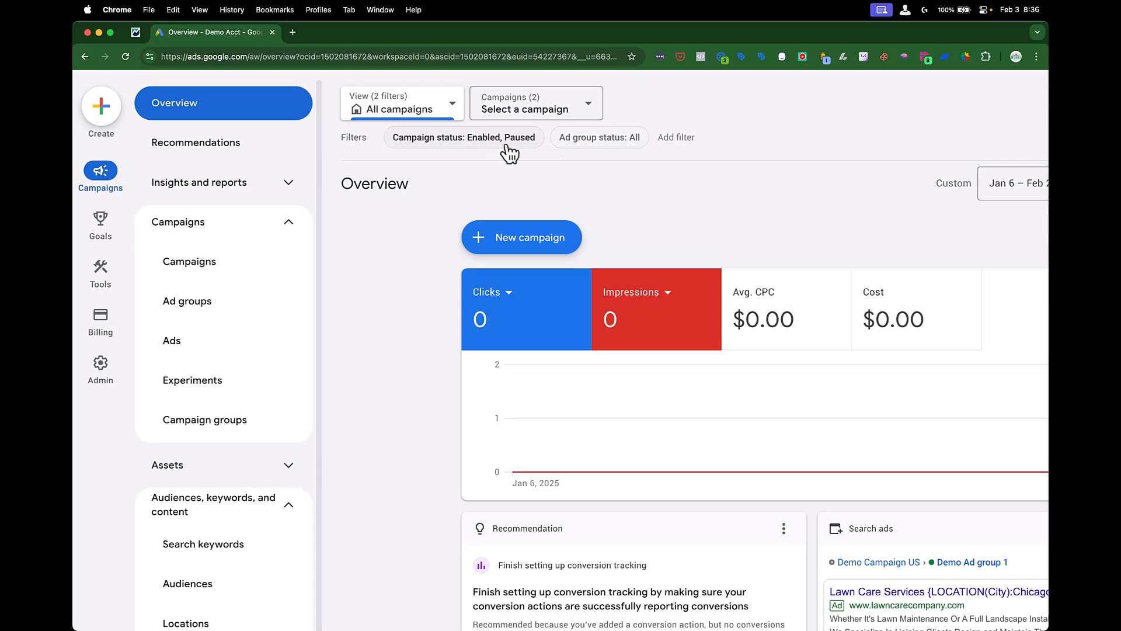
Step: Switch to Google Ads Editor, list all campaigns of Demo Acct, and narrow the list to Demo Campaign US
key(ctrl+Left)
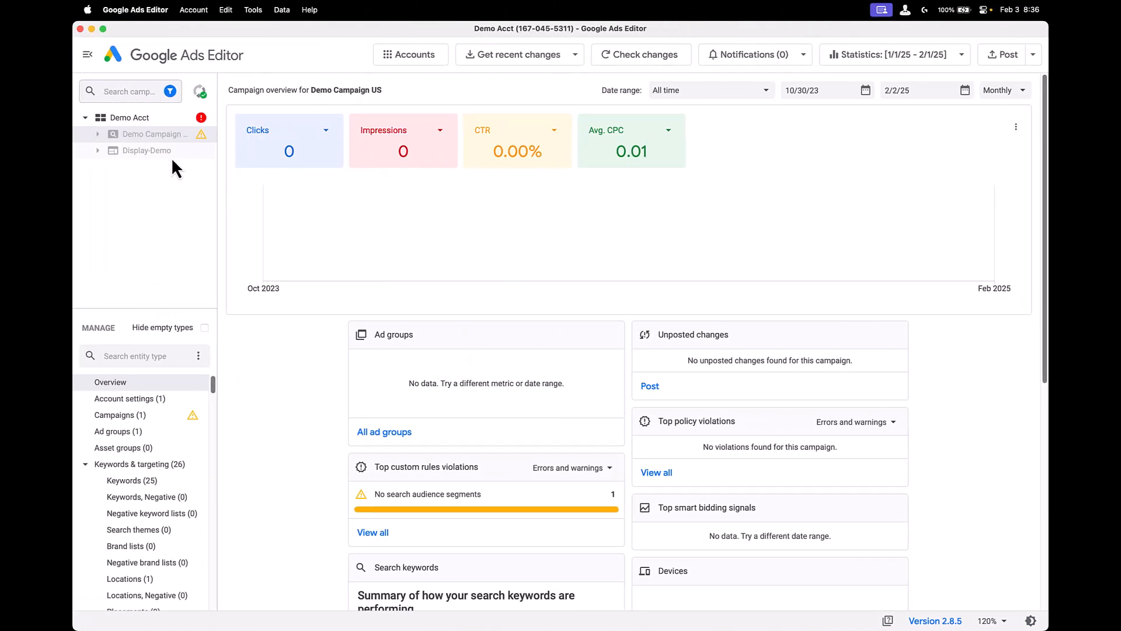
click(131, 117)
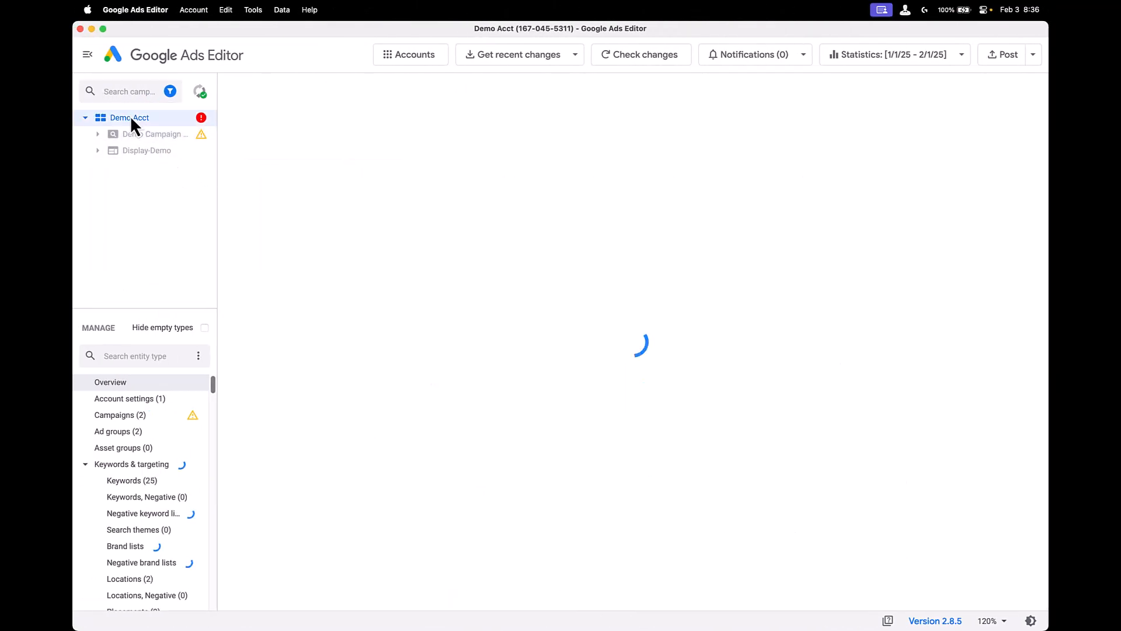
click(120, 416)
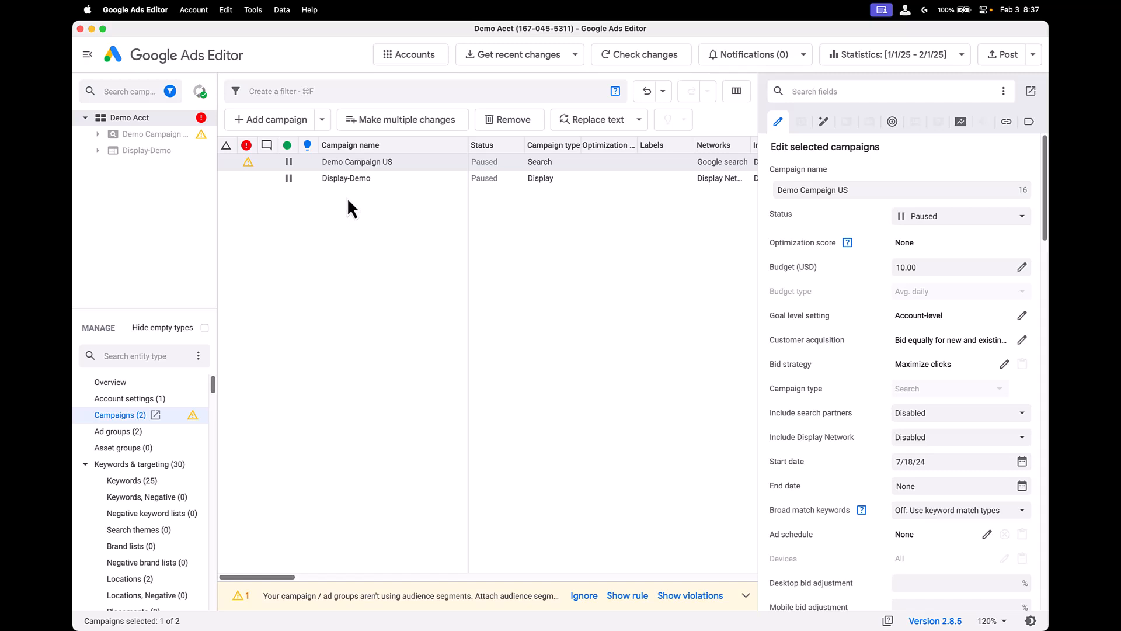
click(164, 135)
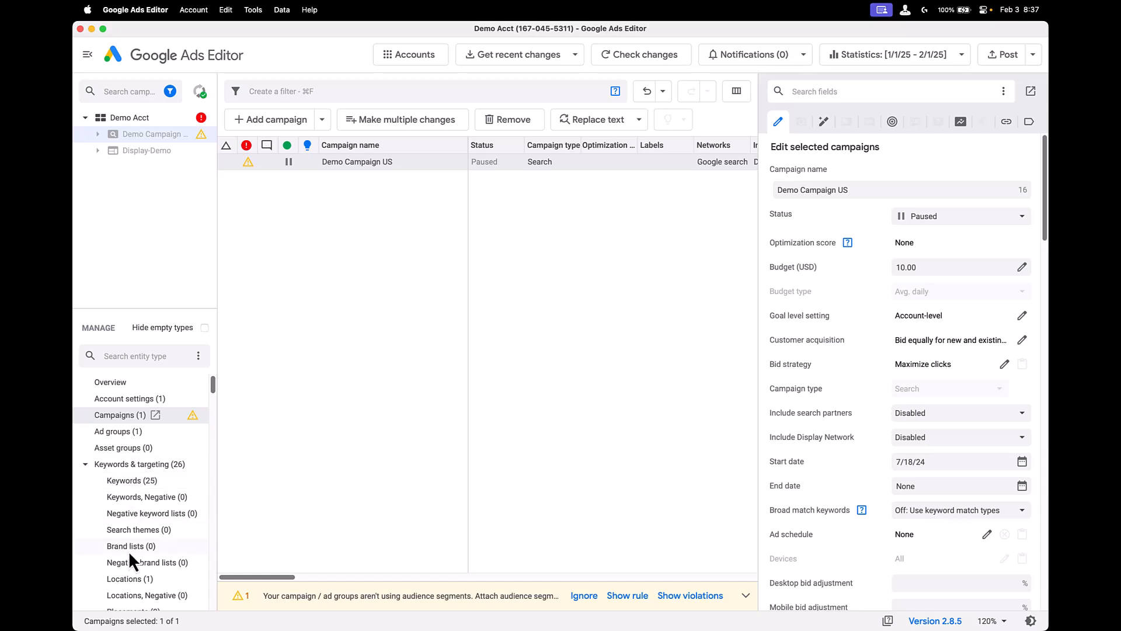
Step: Switch to Google Ads in Chrome, open the Campaigns page, and narrow it to Demo Campaign US
key(ctrl+Right)
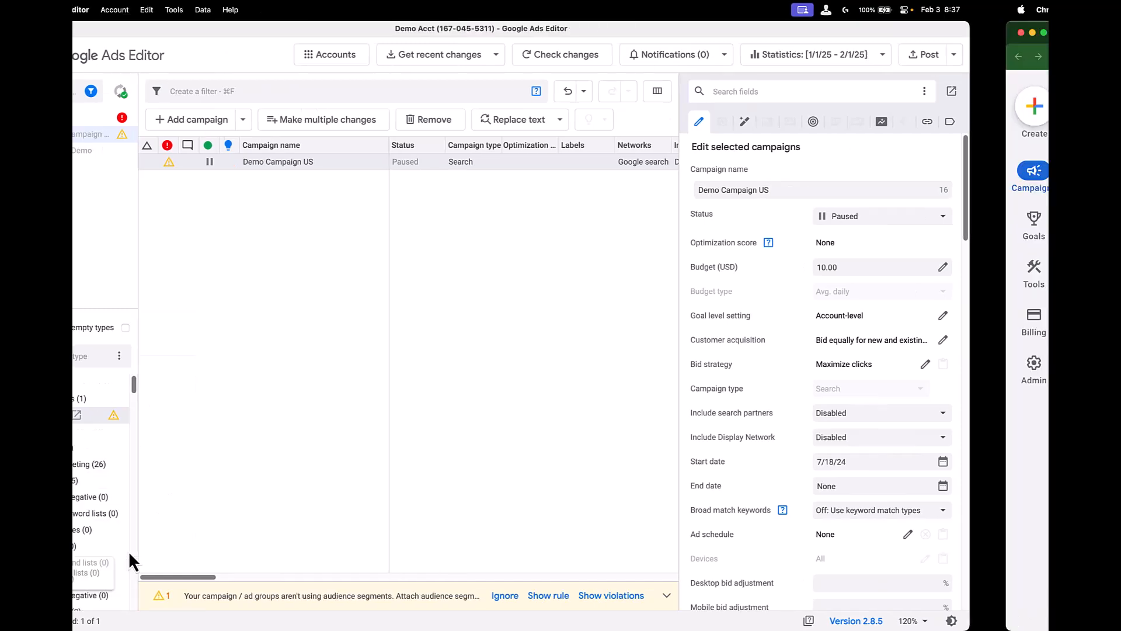
click(544, 117)
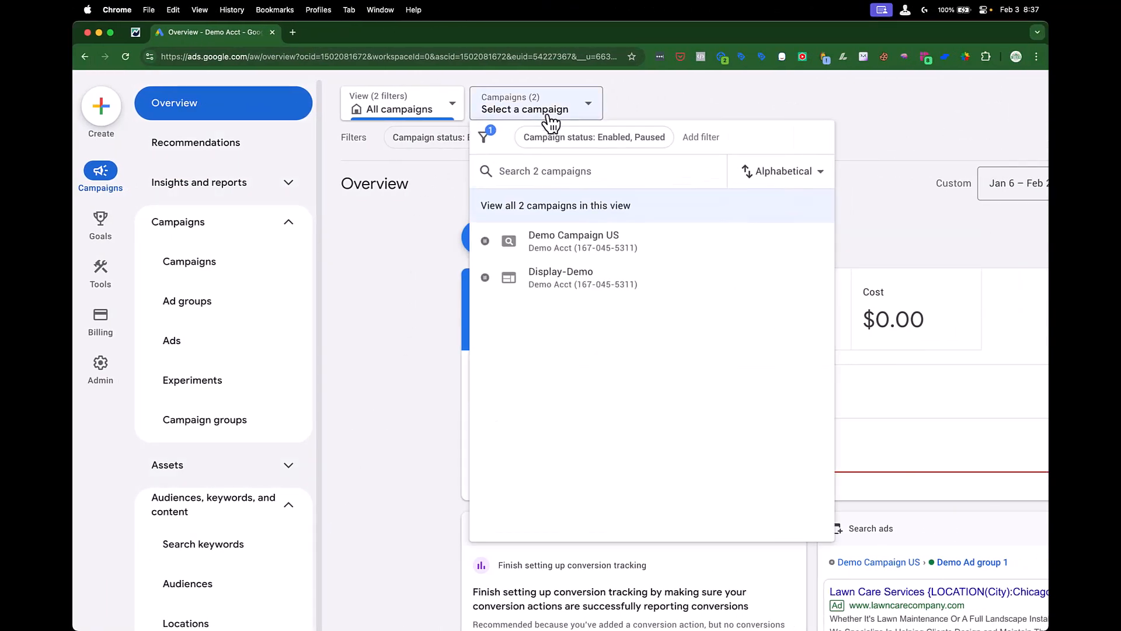
click(262, 299)
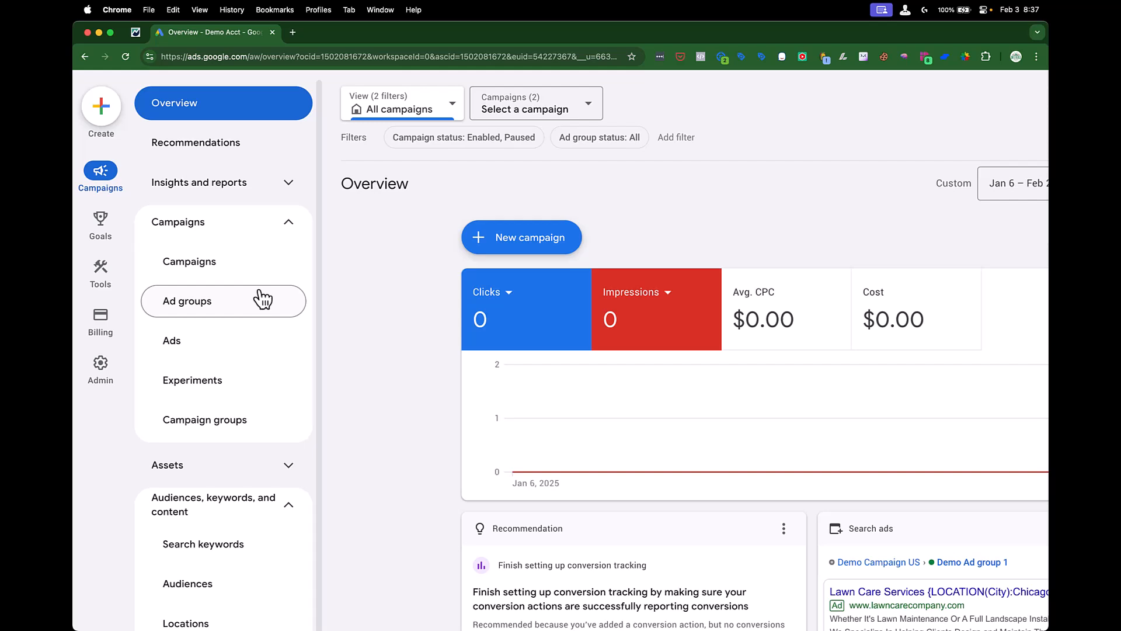
click(210, 270)
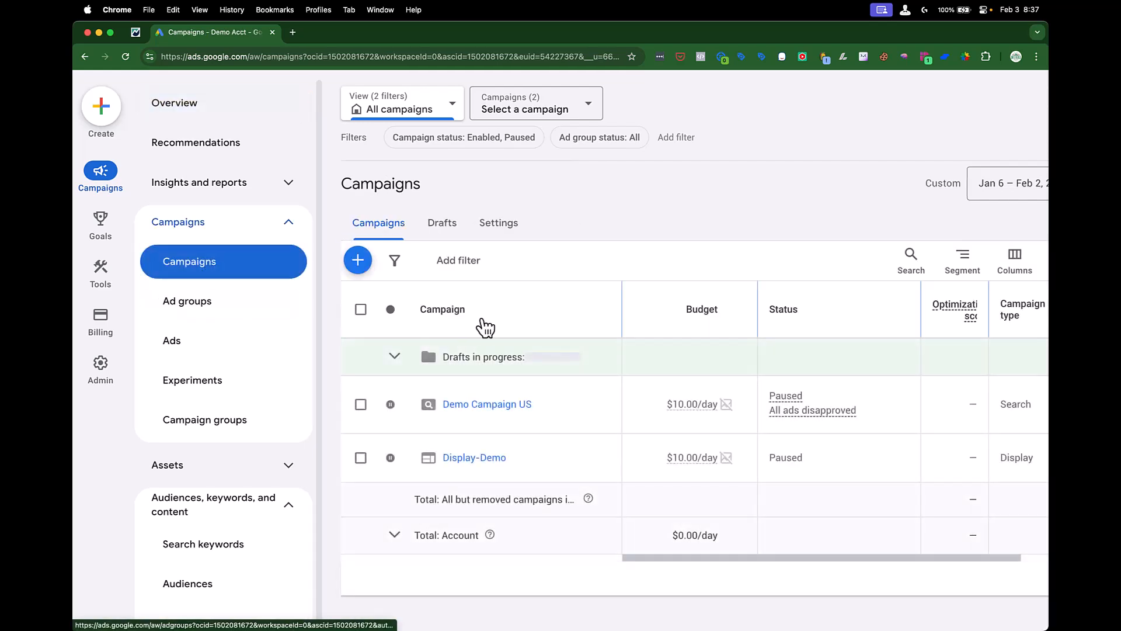
click(575, 101)
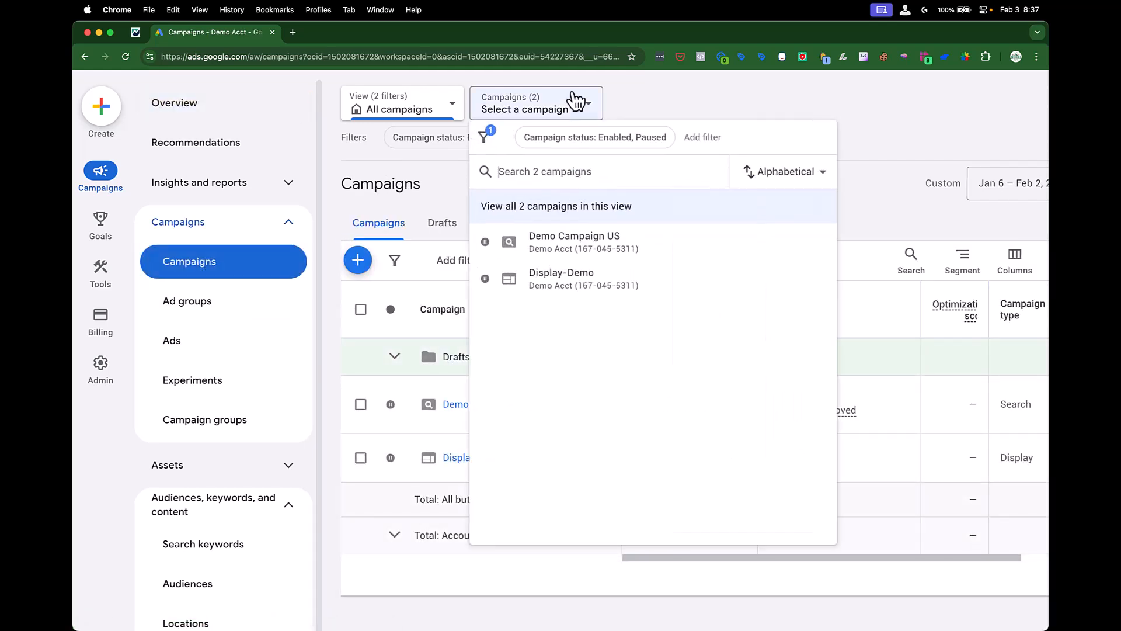
click(574, 242)
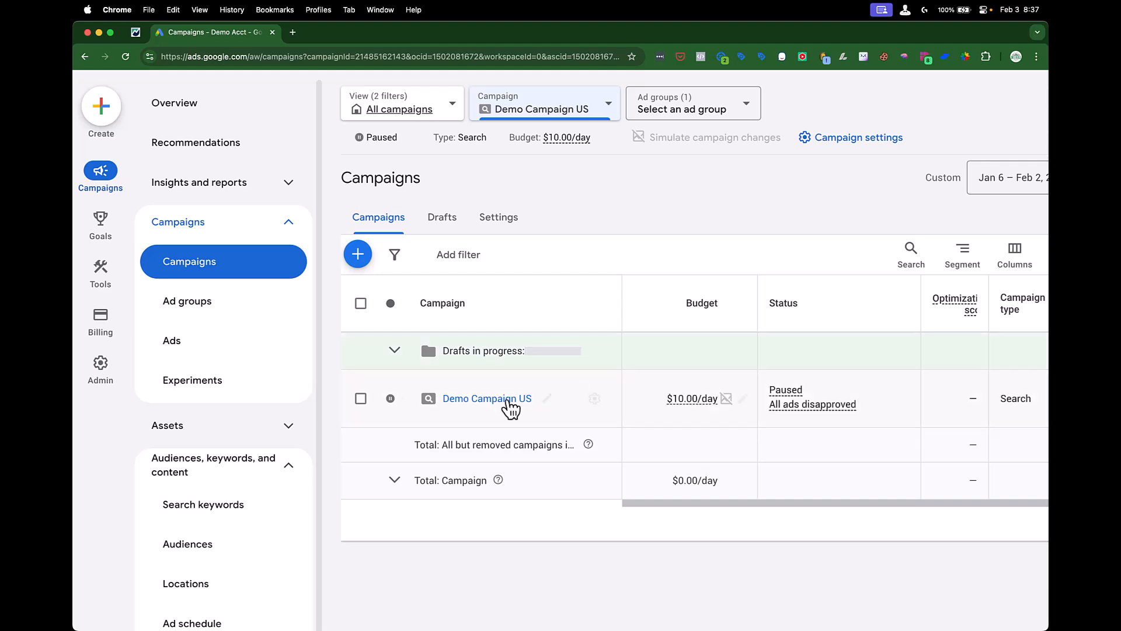
Step: Open the settings of Demo Campaign US and, under Networks, include the Google Display Network and Google search partners without saving
click(594, 400)
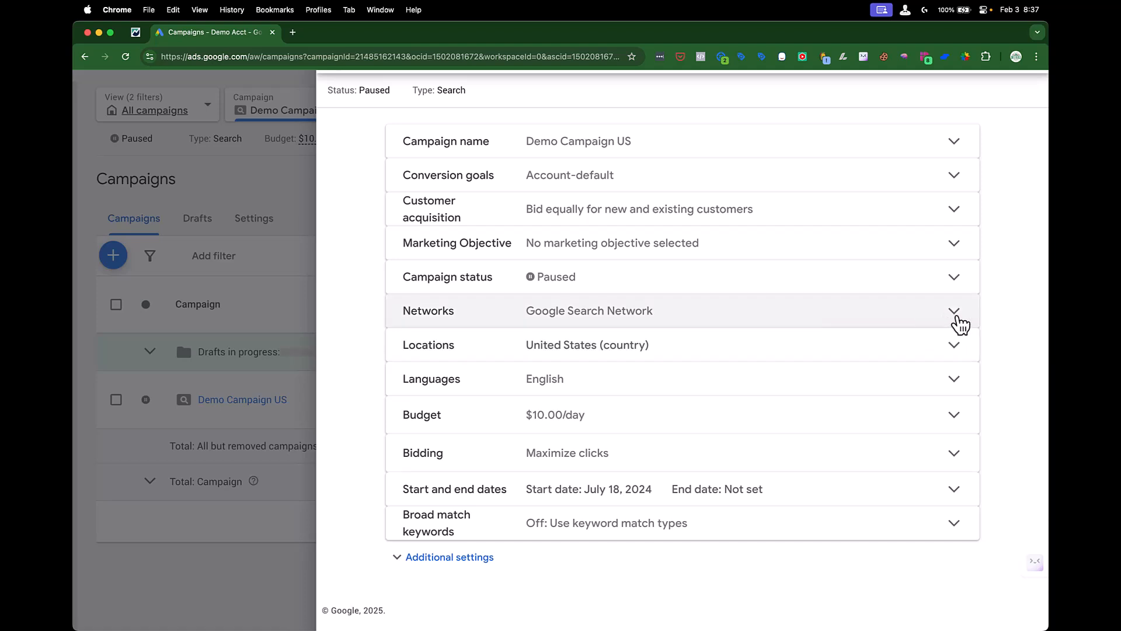
click(916, 315)
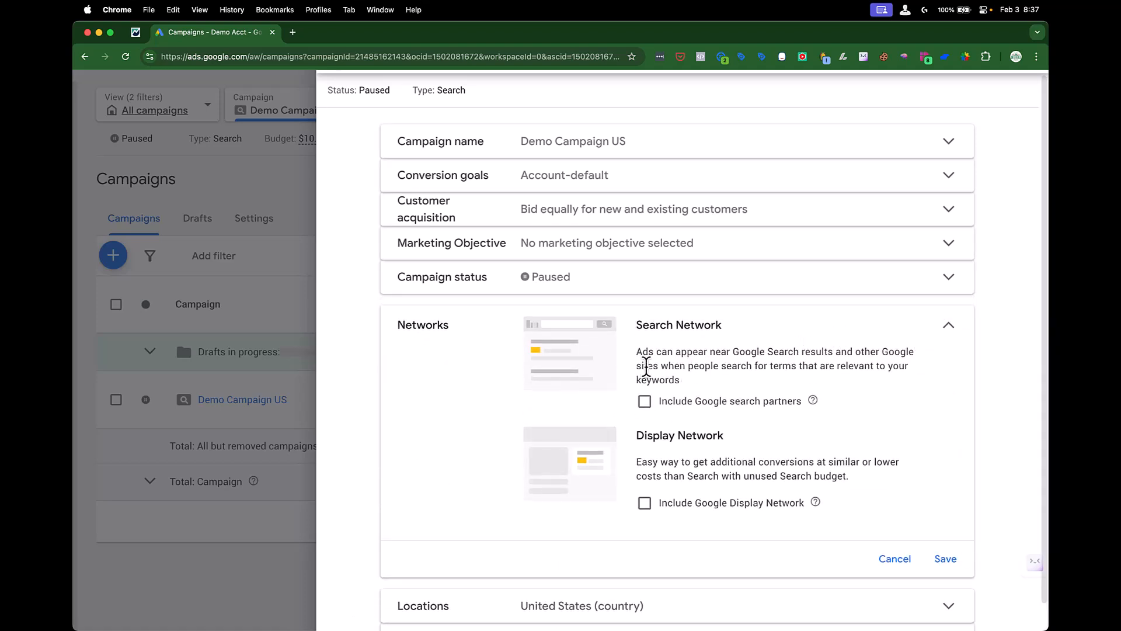
click(645, 502)
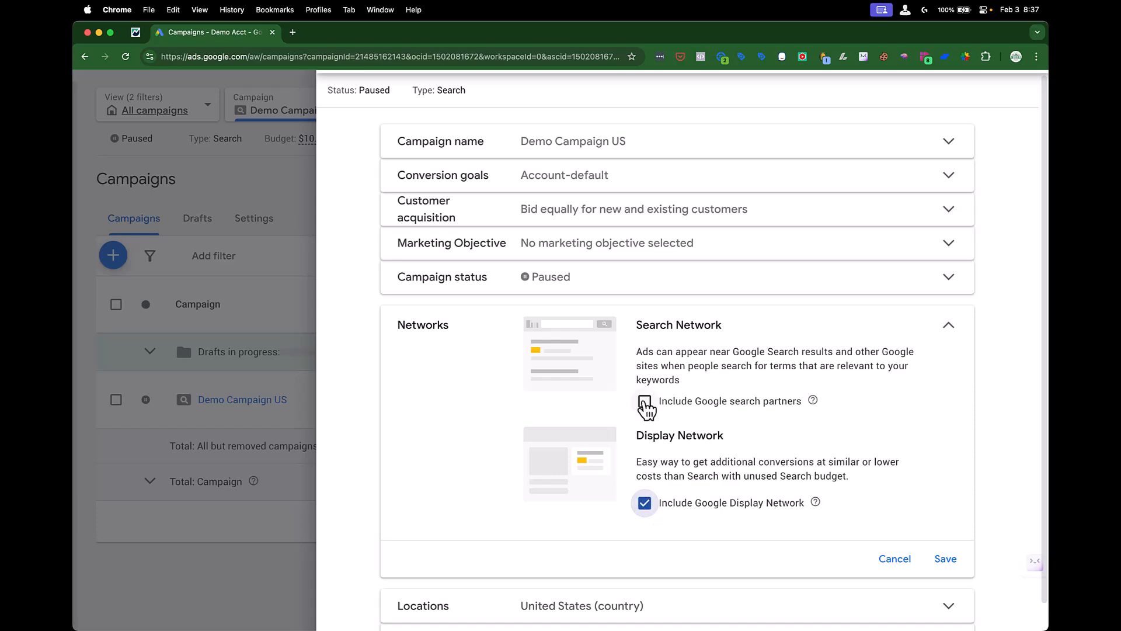
click(645, 401)
Step: Switch to Google Ads Editor and set both Include search partners and Include Display Network to Enabled for Demo Campaign US
key(ctrl+Left)
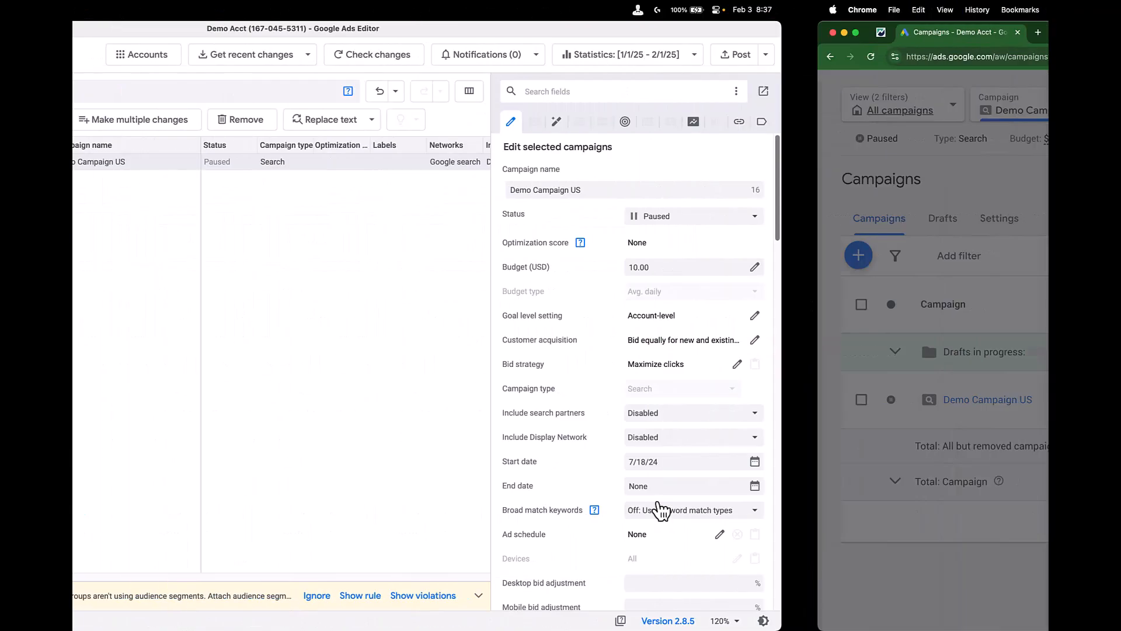
click(353, 166)
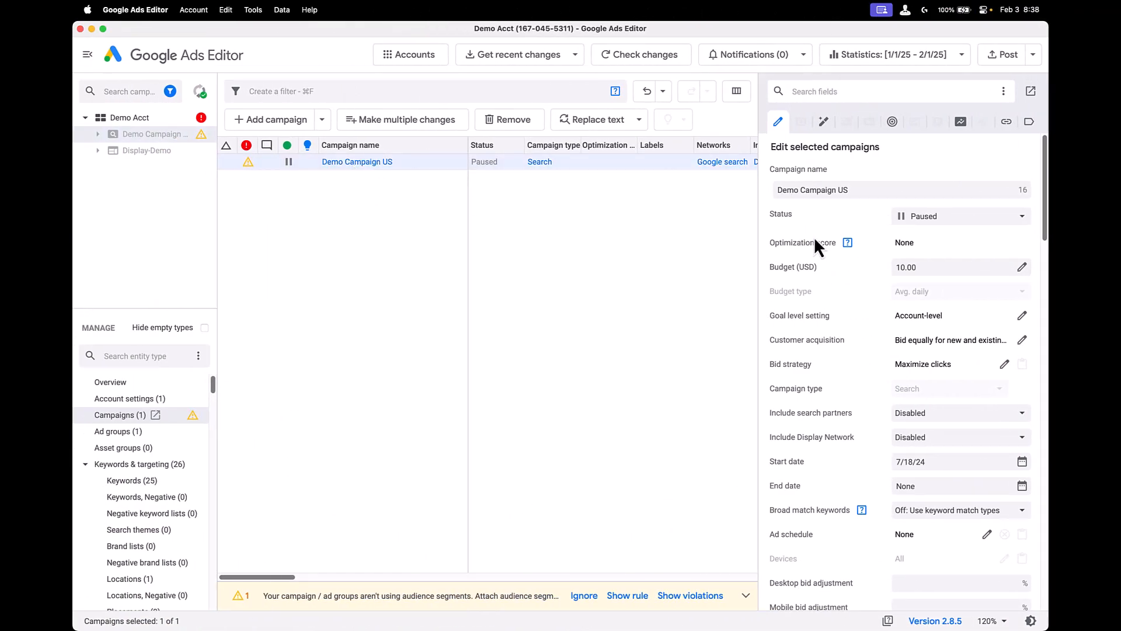
scroll(814, 236, down, 2)
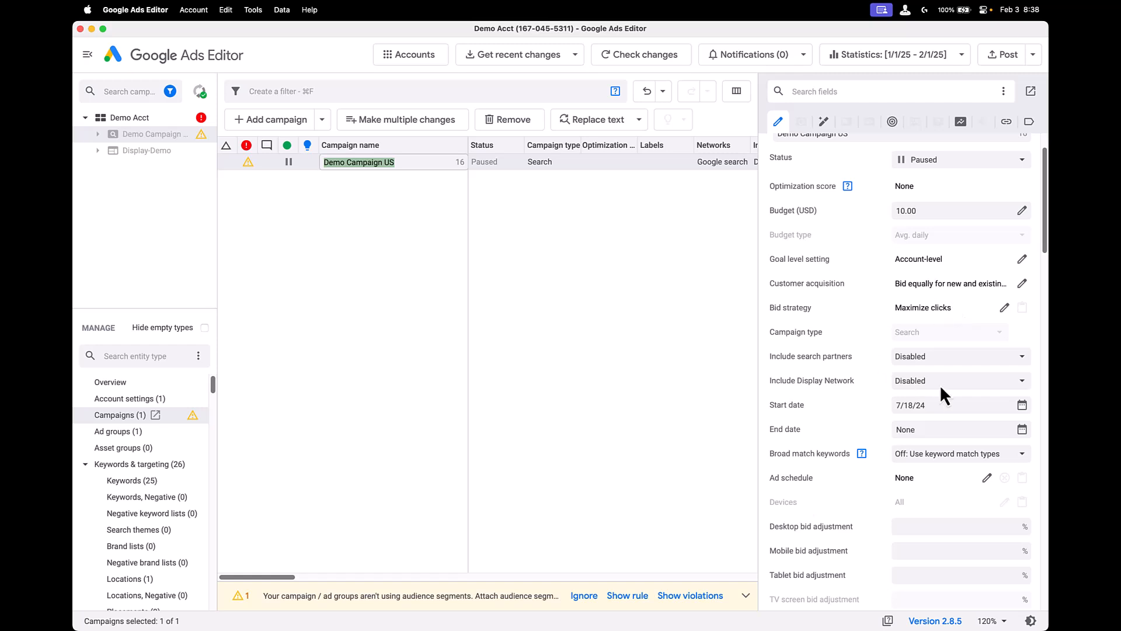
scroll(950, 342, down, 7)
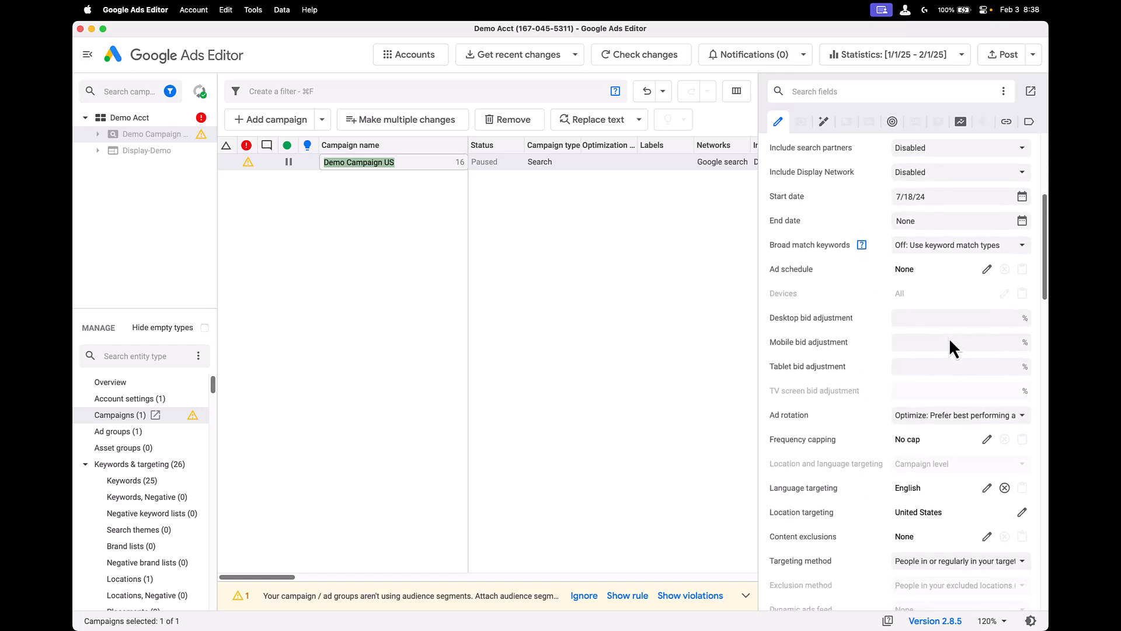
scroll(950, 342, up, 2)
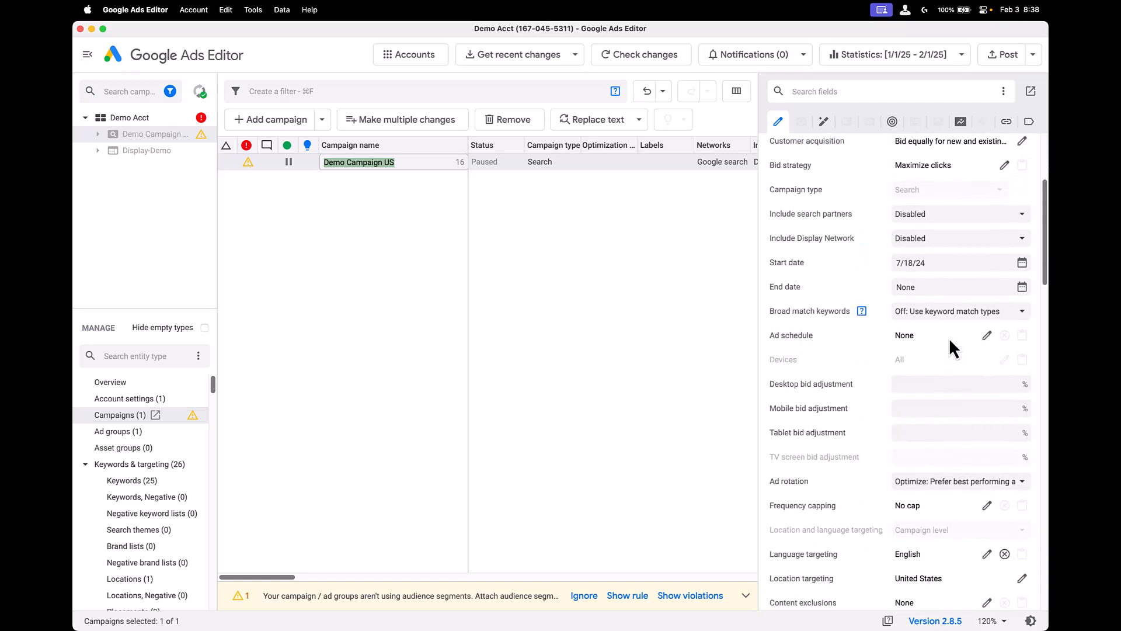
click(936, 219)
click(919, 234)
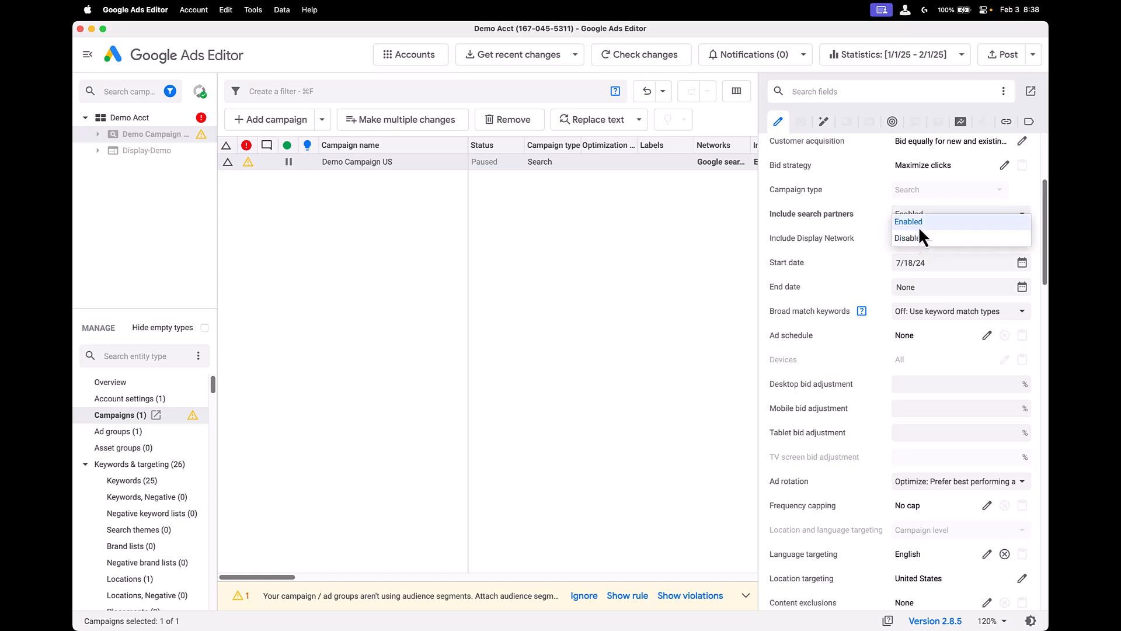
click(918, 224)
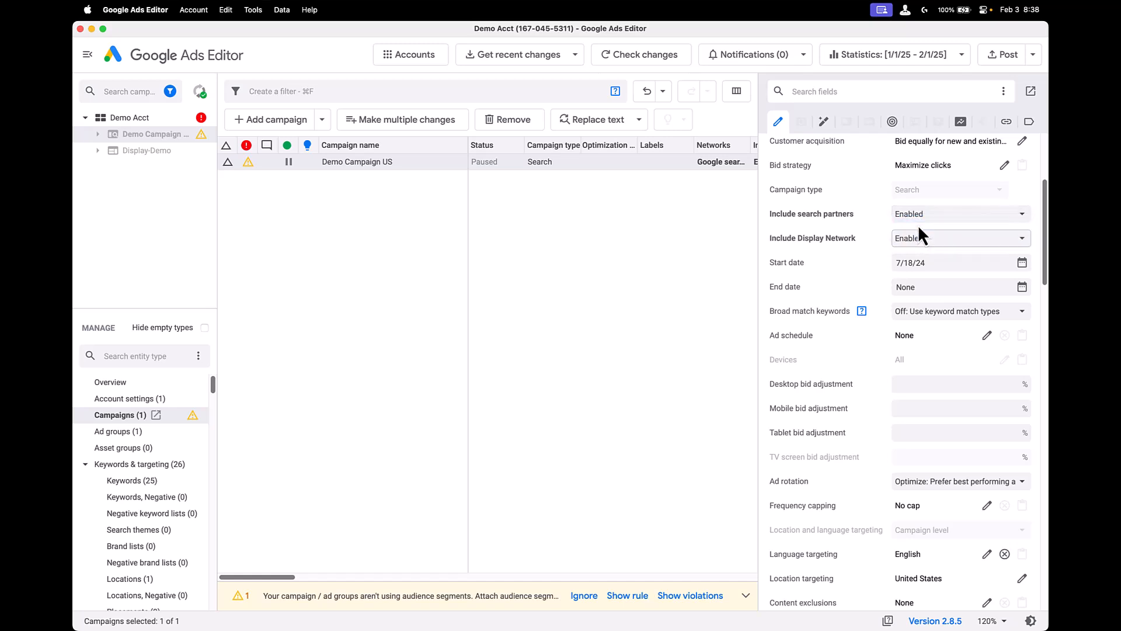
Step: Select the Display-Demo campaign and examine its campaign settings
click(166, 155)
scroll(795, 279, down, 5)
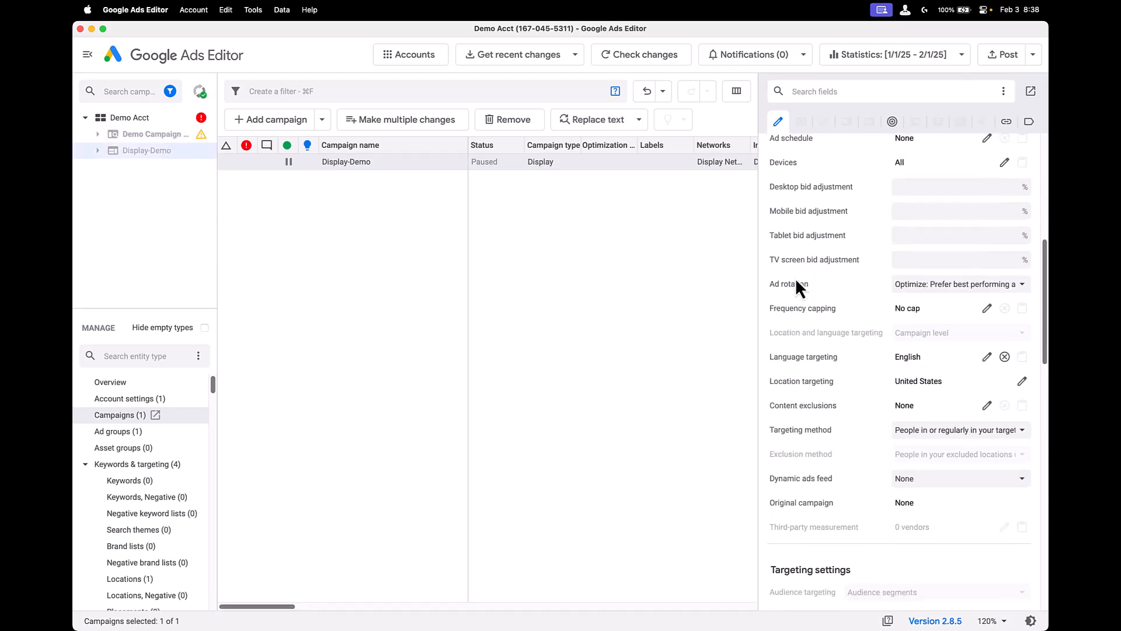
scroll(795, 286, up, 5)
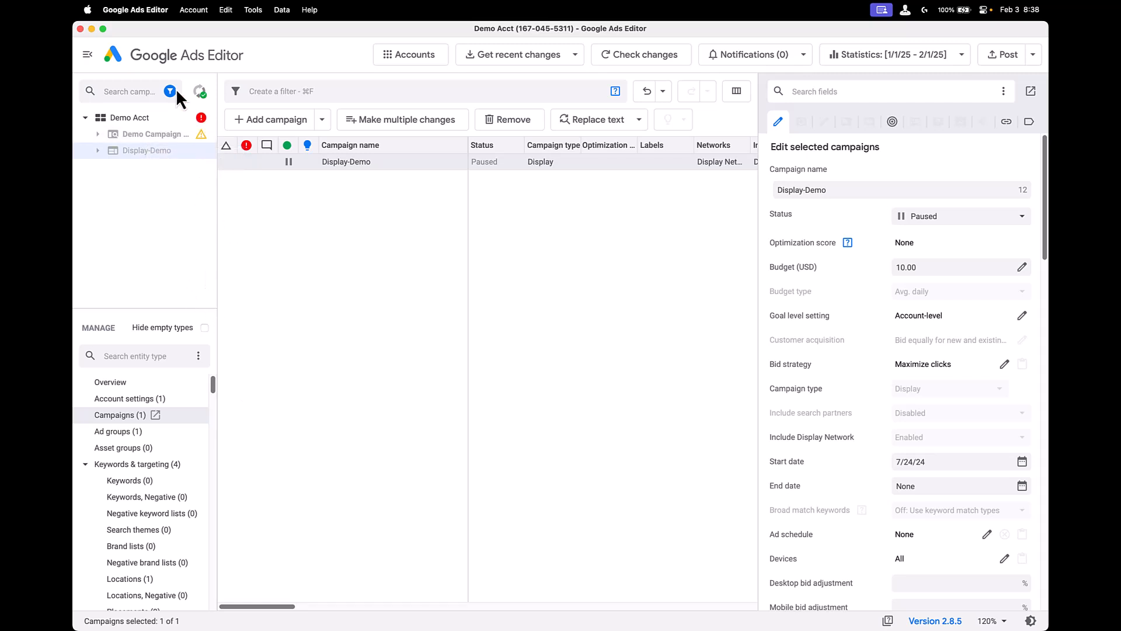
Step: Search the campaign tree for "displ" and view the ad groups and targeted locations of Display-Demo
click(133, 92)
text(displ)
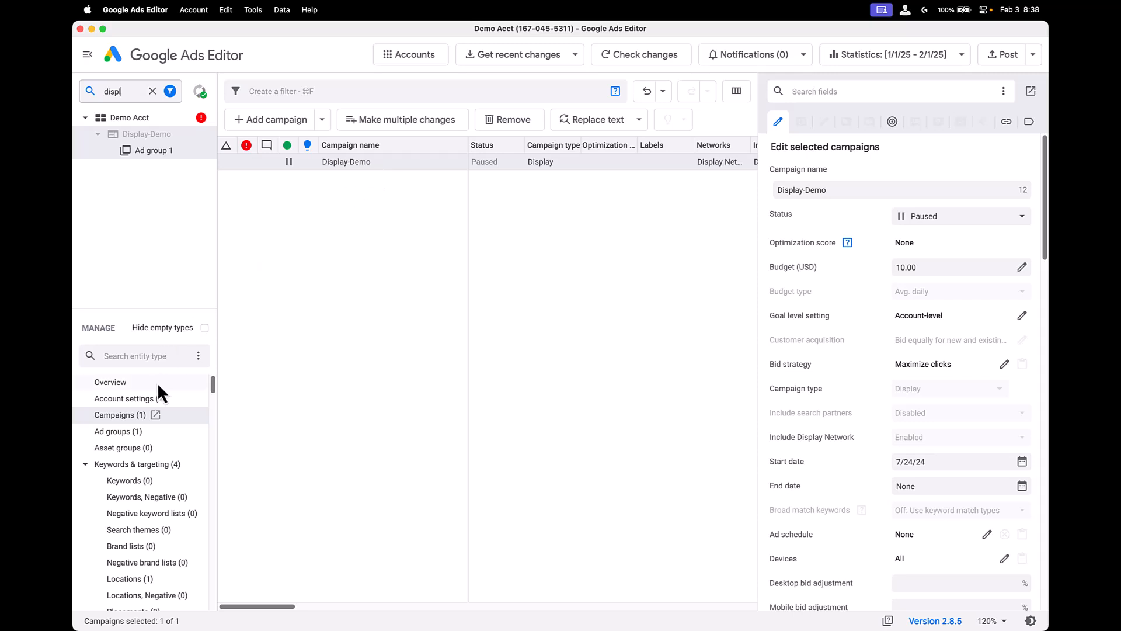
click(132, 430)
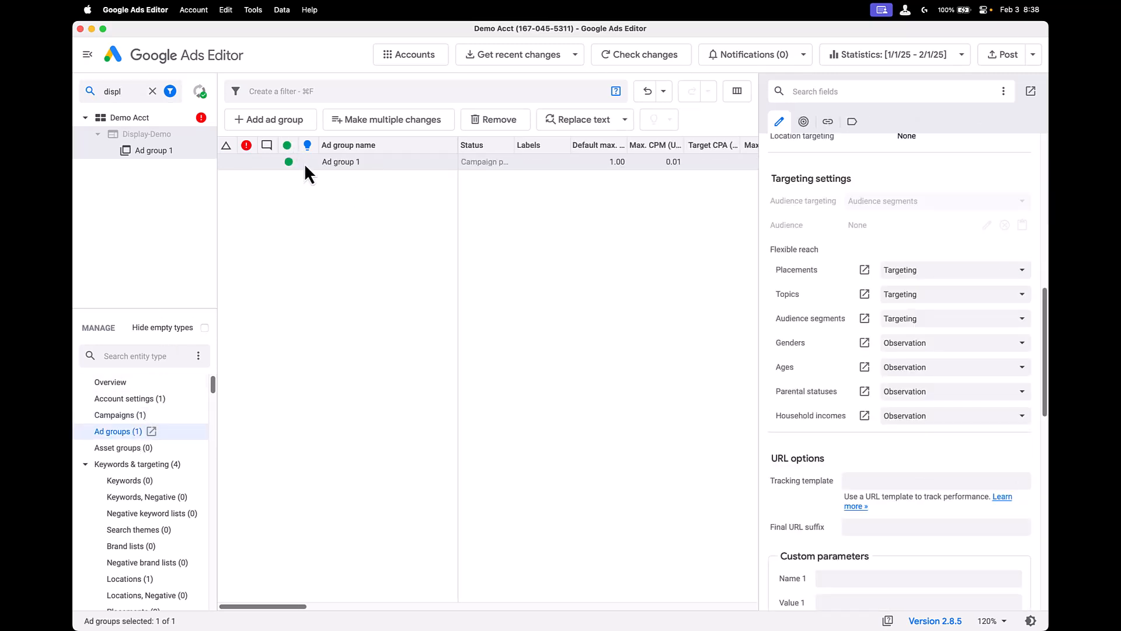
scroll(153, 481, down, 3)
click(139, 479)
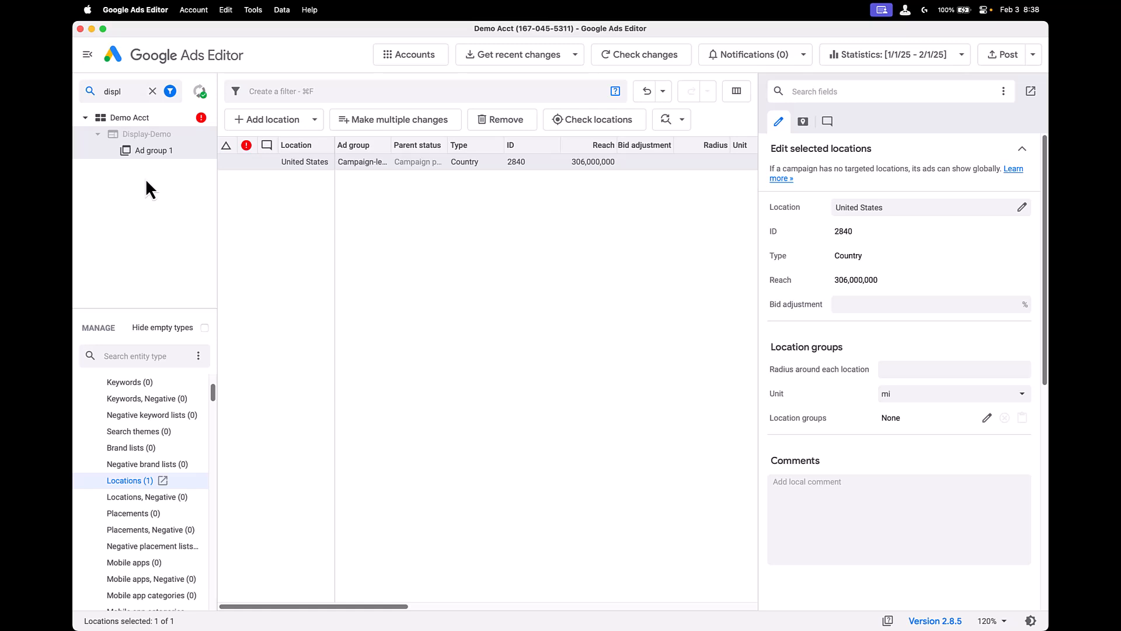
Step: Clear the campaign search and list all campaigns of Demo Acct
click(151, 92)
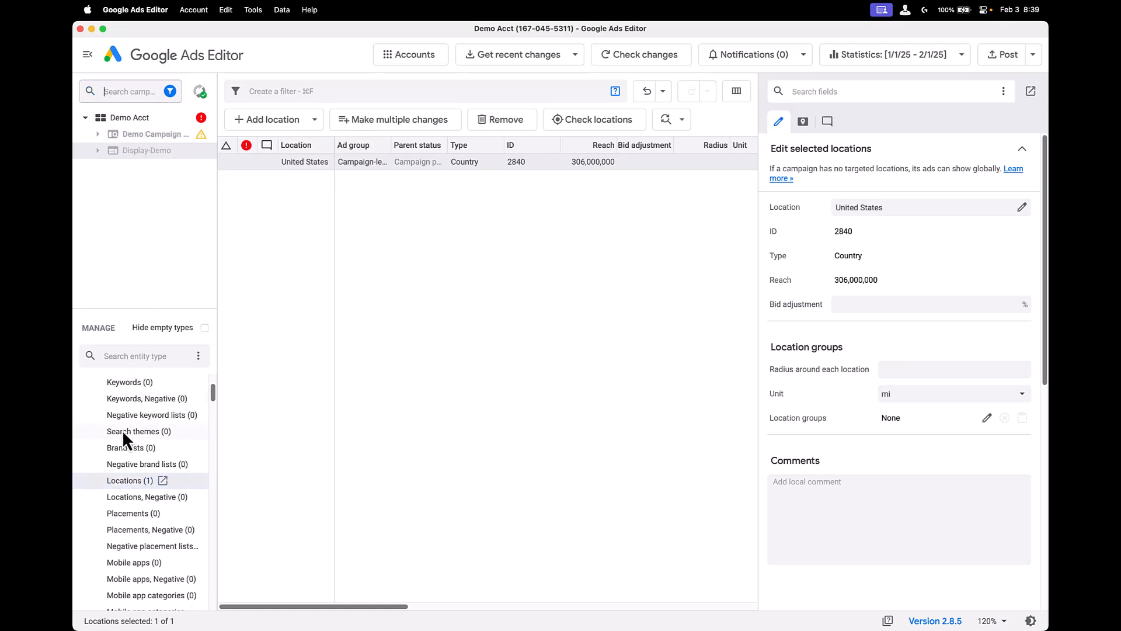
scroll(121, 438, up, 3)
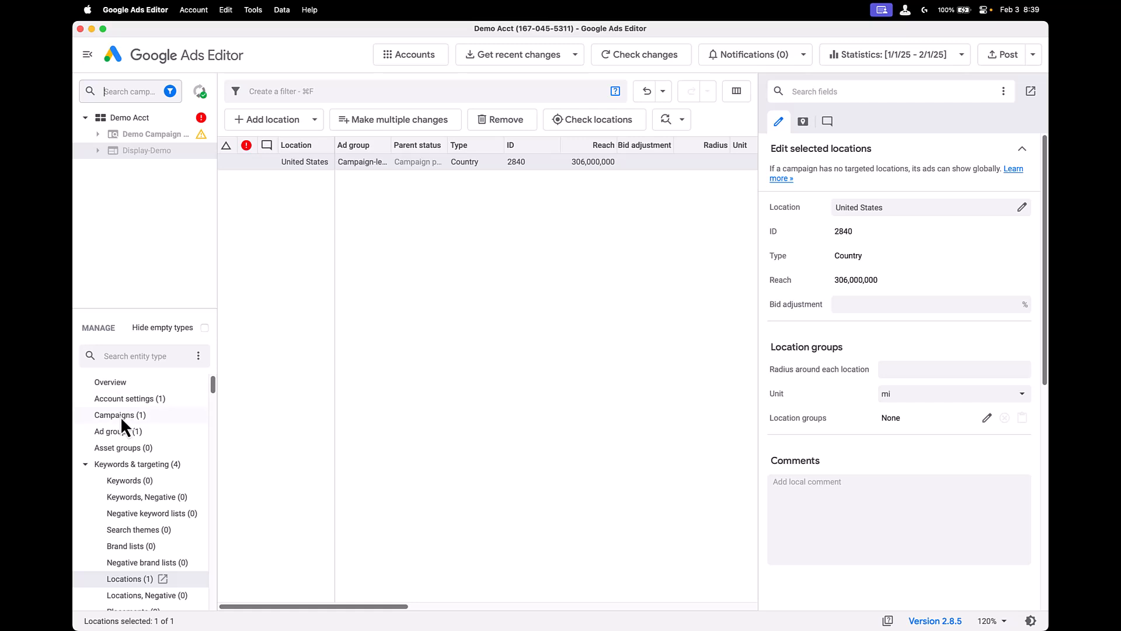
click(116, 416)
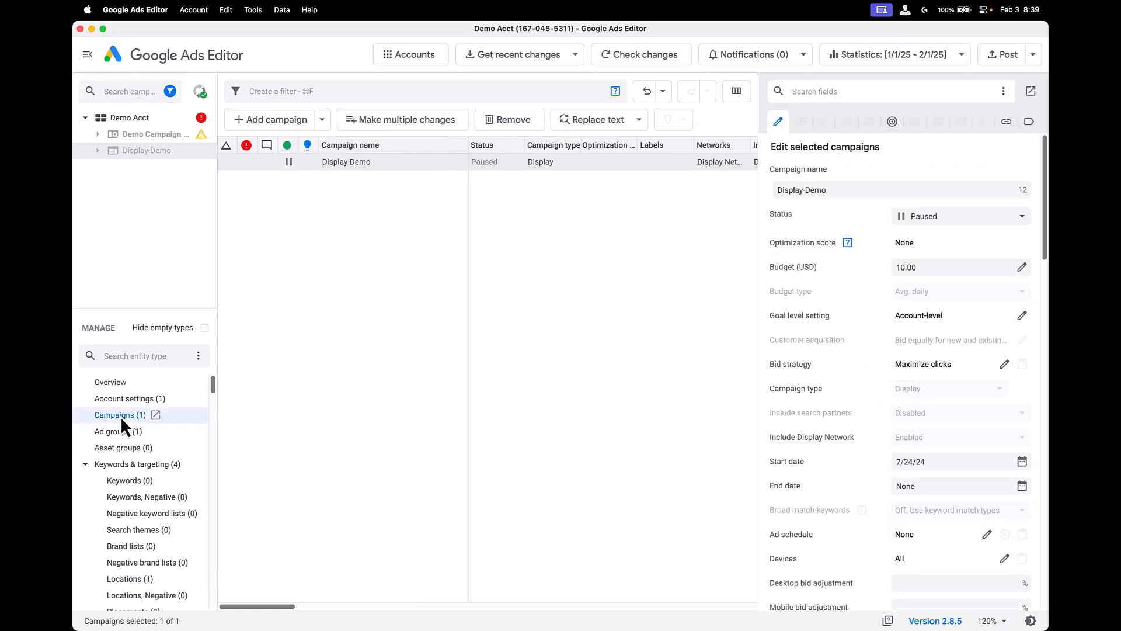
click(138, 123)
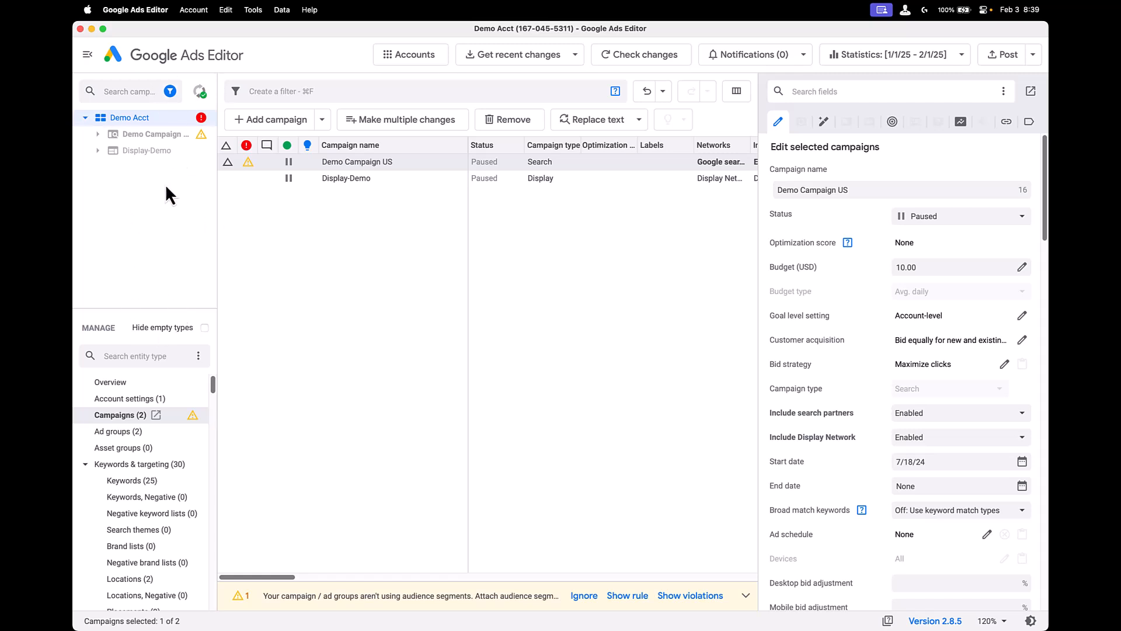
Step: Search the entity types for "keywo", collapse Recommendations, and view the shared library's negative keyword lists
click(139, 357)
text(ke)
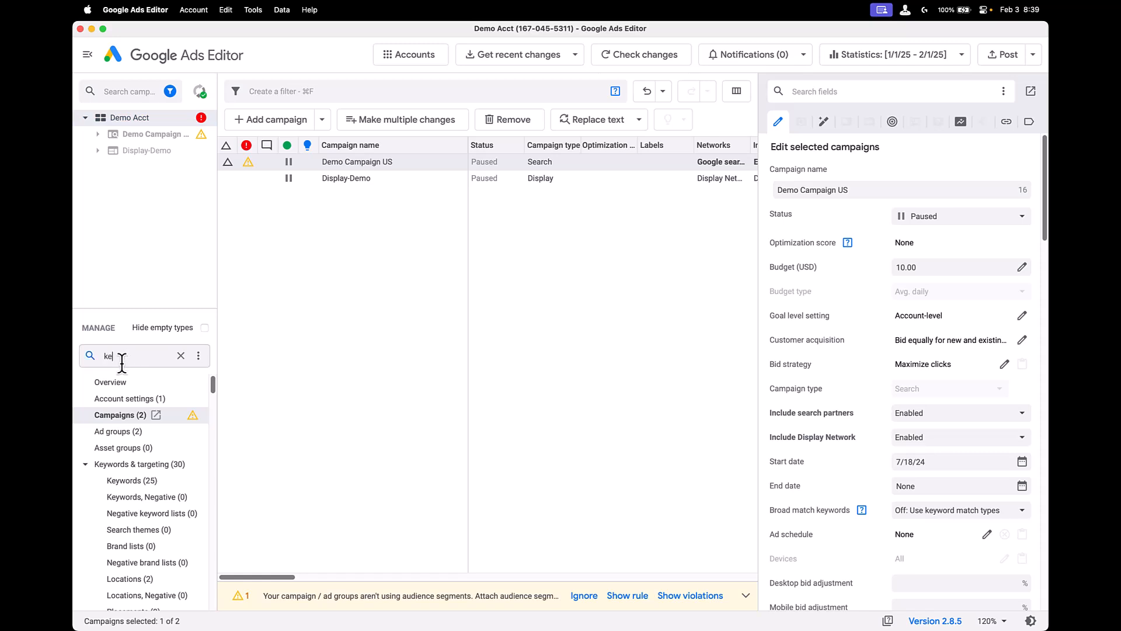
text(ywo)
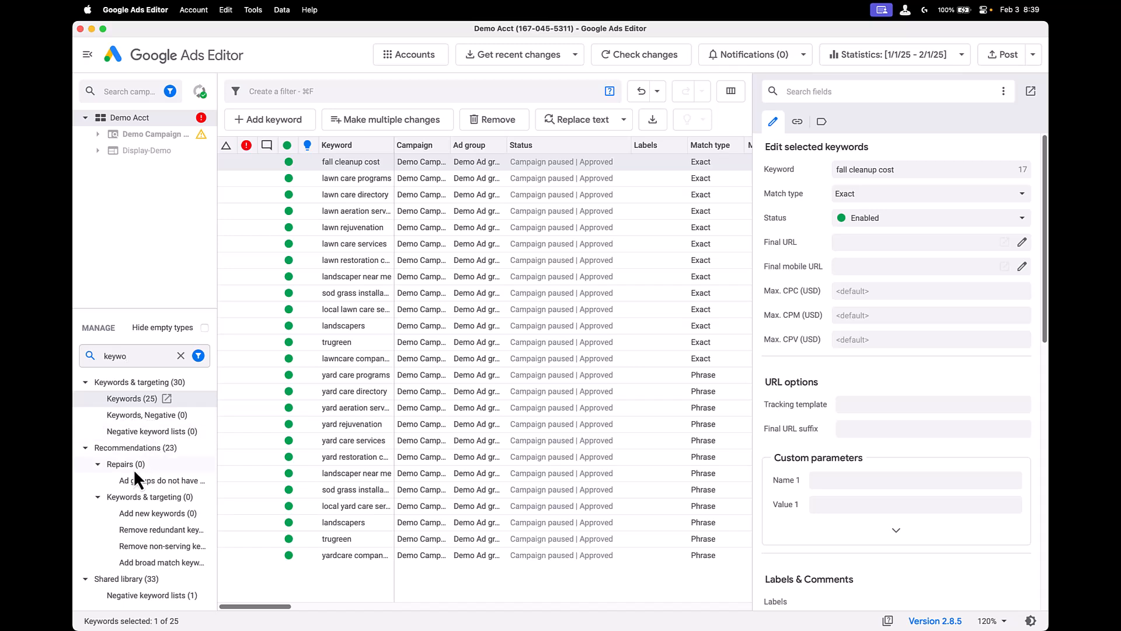
click(85, 447)
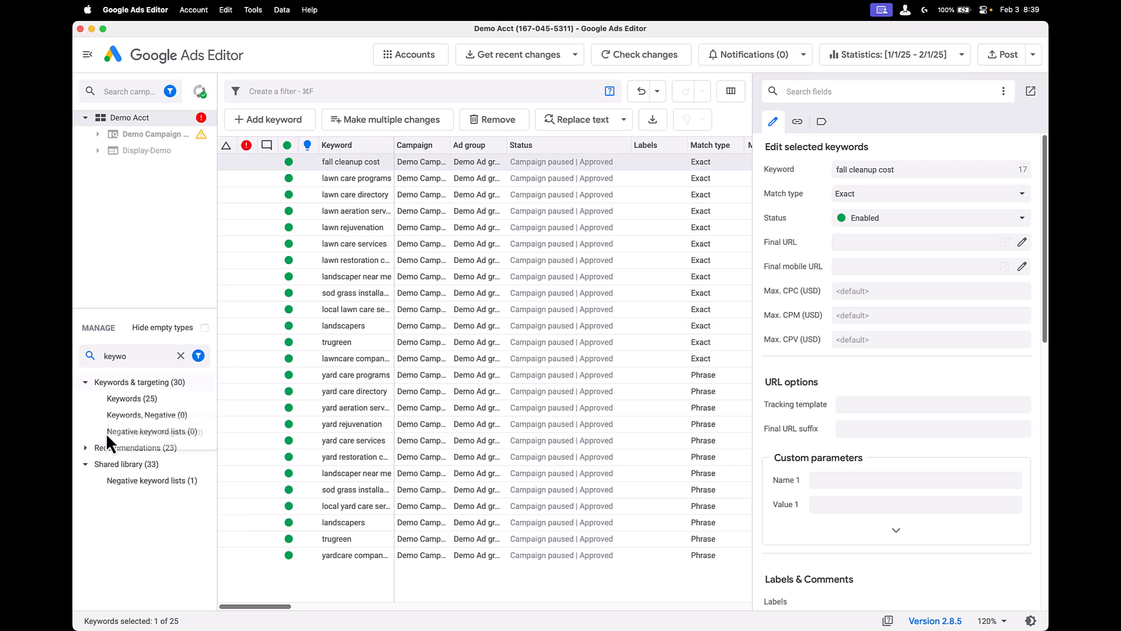
click(97, 463)
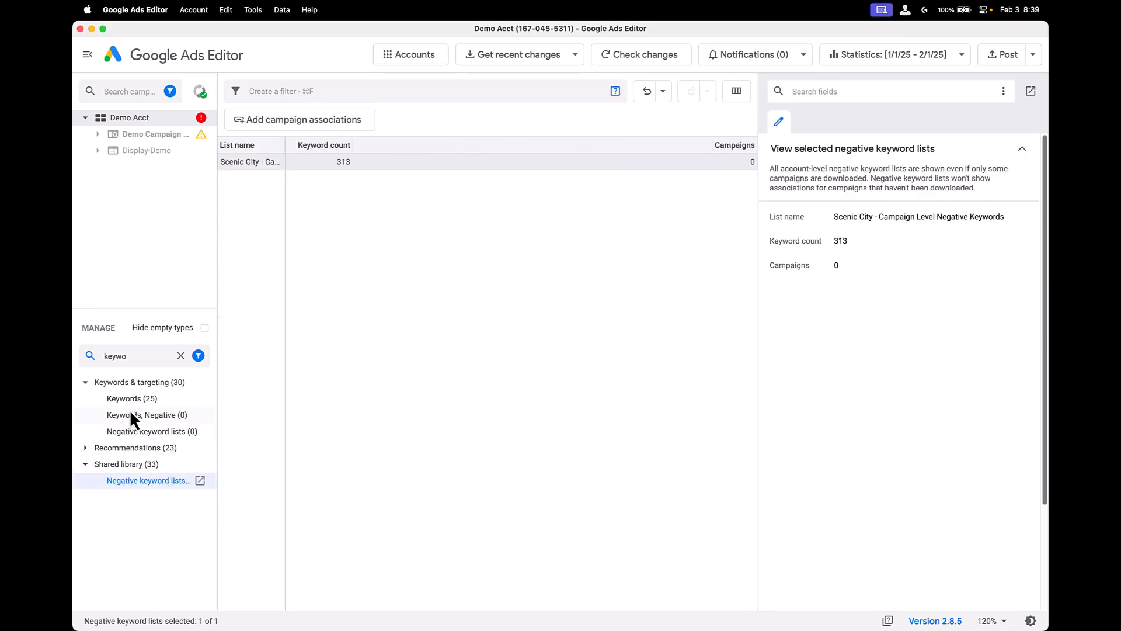
Step: Search the entity types for "ad" and for "call", and view the Callouts and Call assets under Ad assets
double_click(136, 360)
text(ad)
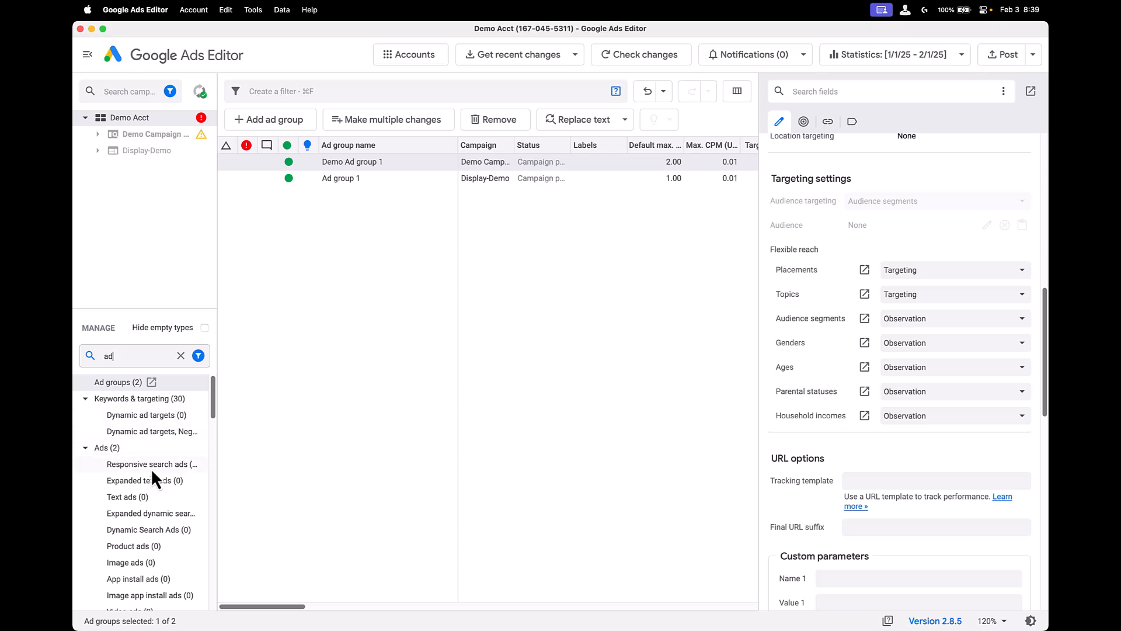
double_click(148, 350)
text(call)
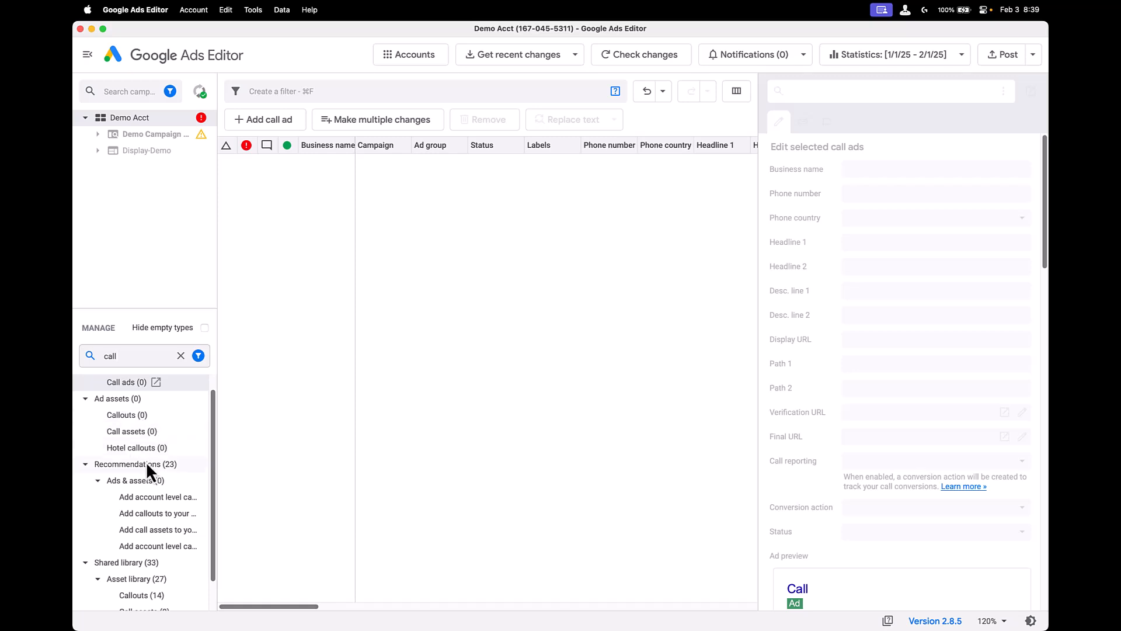
scroll(146, 461, down, 2)
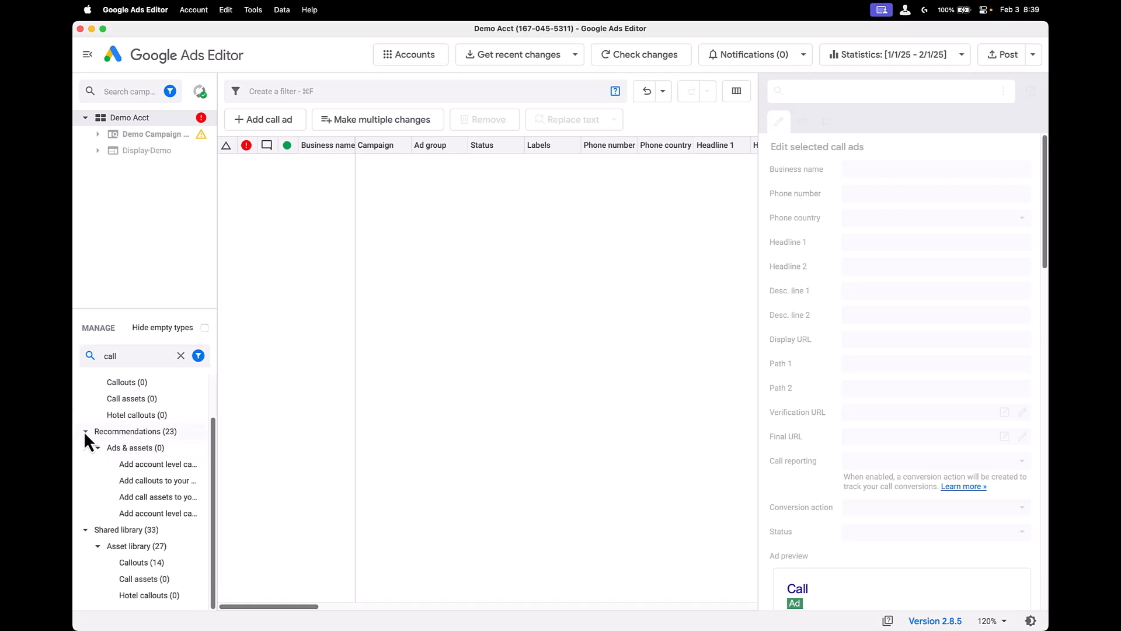
click(84, 430)
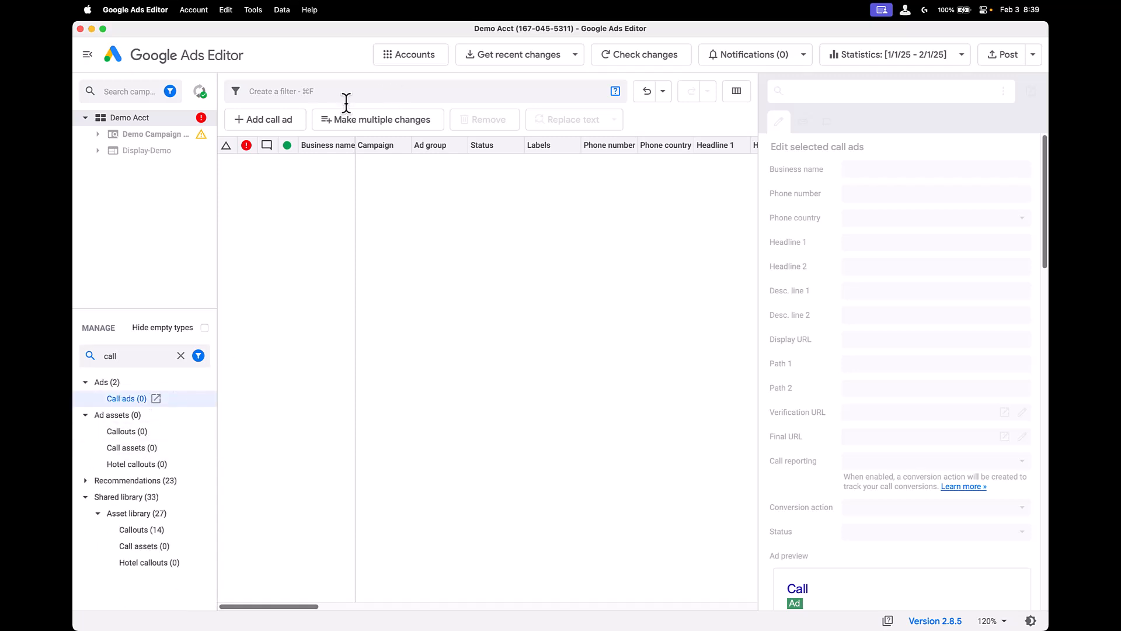
click(122, 431)
click(139, 446)
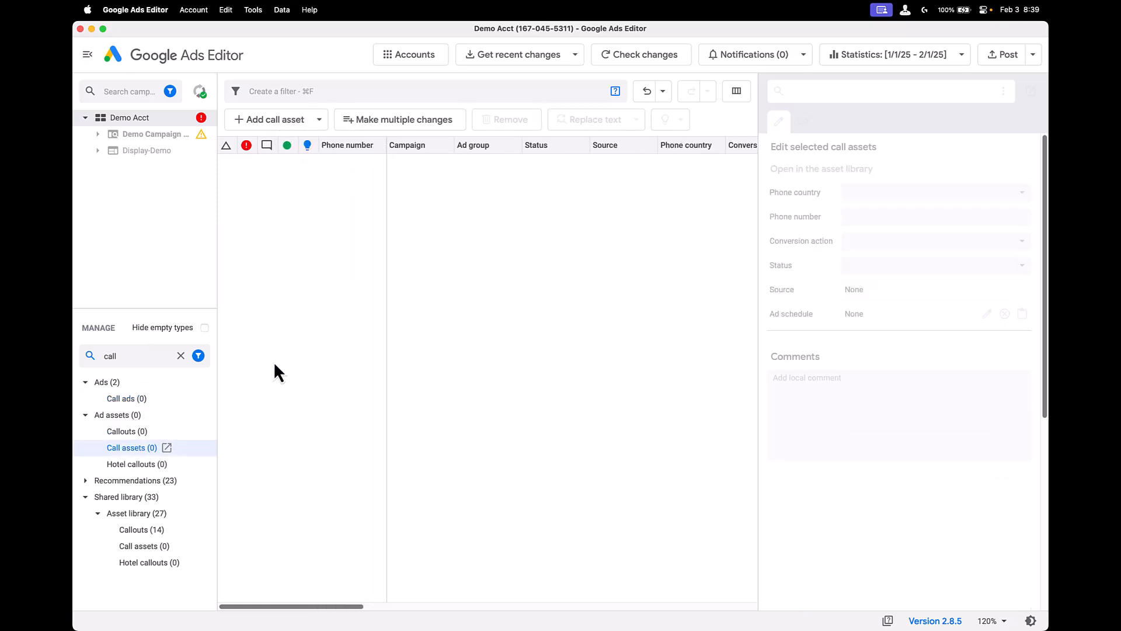
Step: Clear the entity type search and return to the campaigns list of Demo Acct
double_click(134, 354)
key(BackSpace)
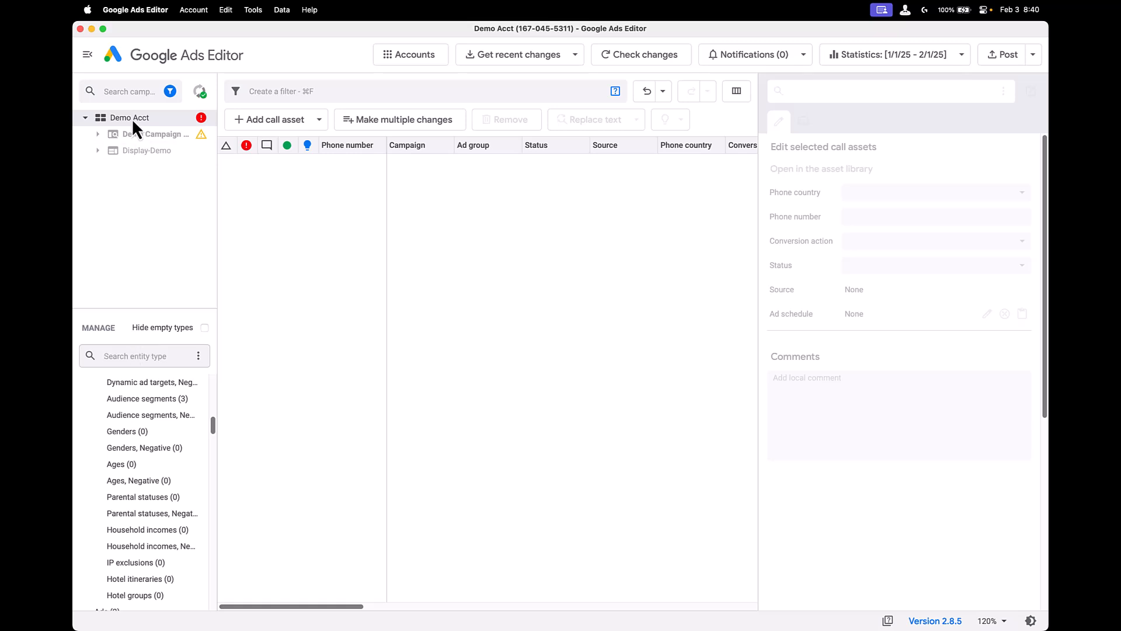
scroll(137, 433, up, 10)
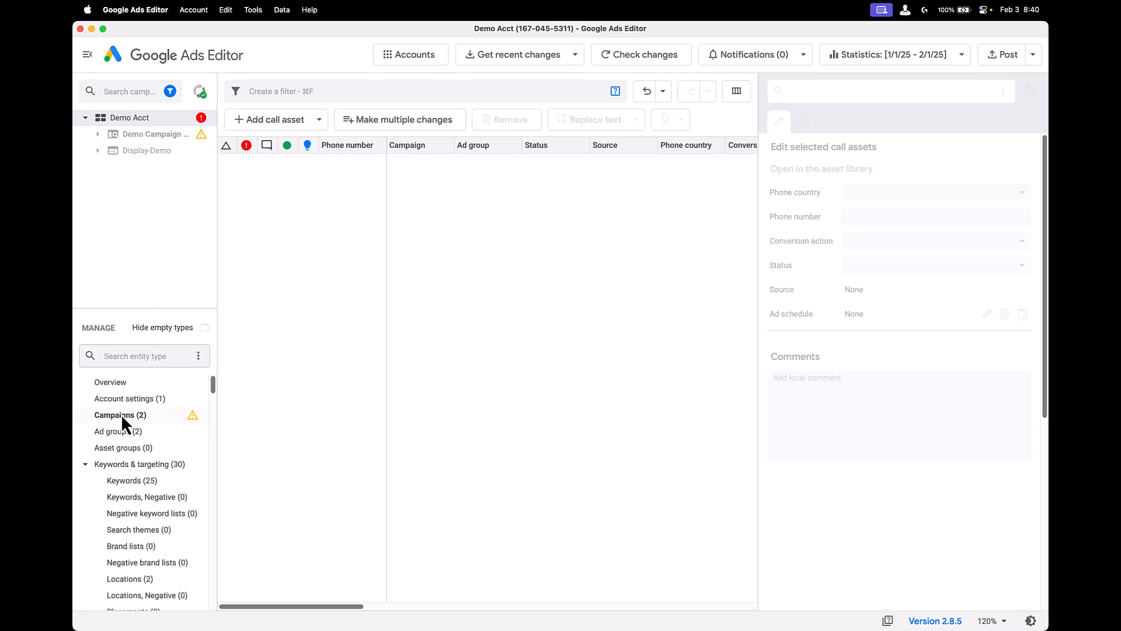
click(121, 414)
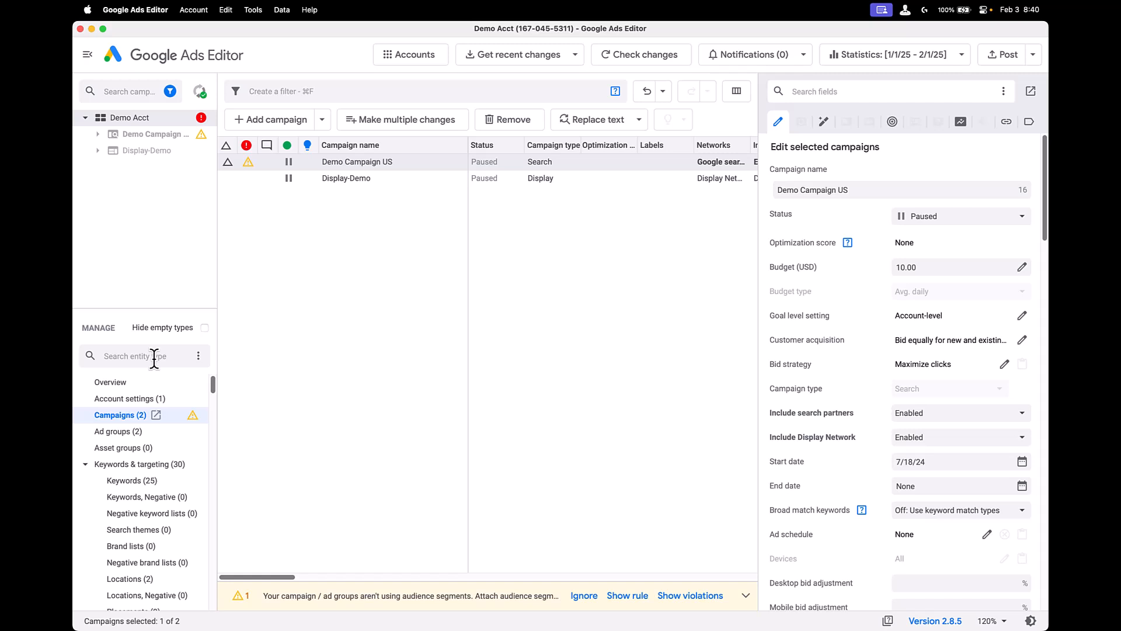
Step: Hide the empty entity types and show the ones that apply to the Display-Demo campaign
scroll(135, 450, down, 5)
scroll(135, 450, up, 4)
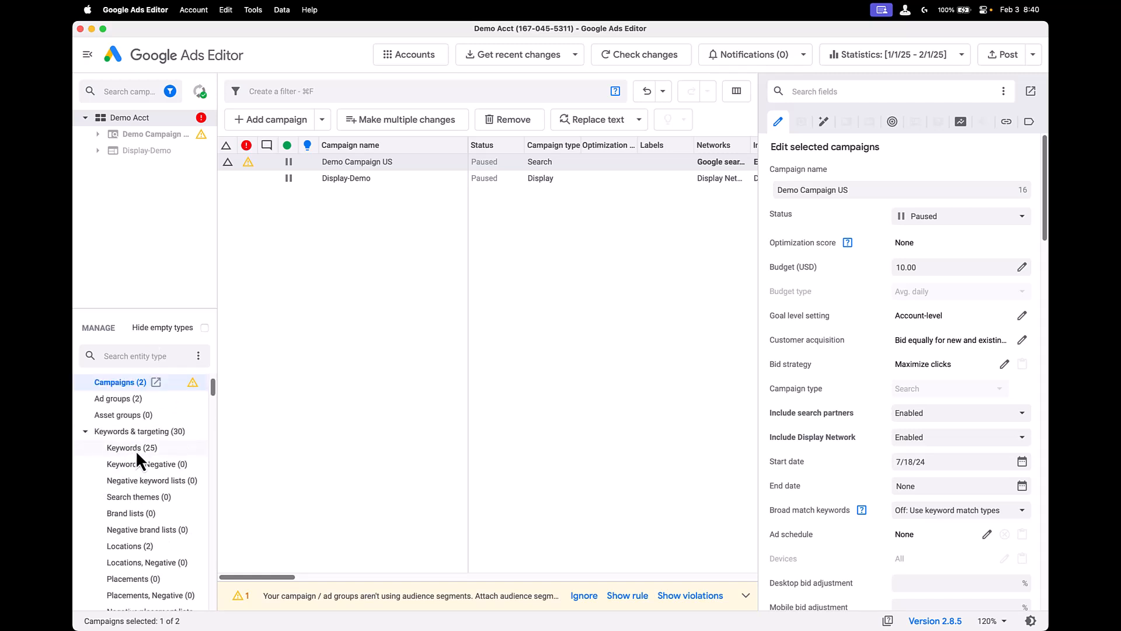
click(204, 328)
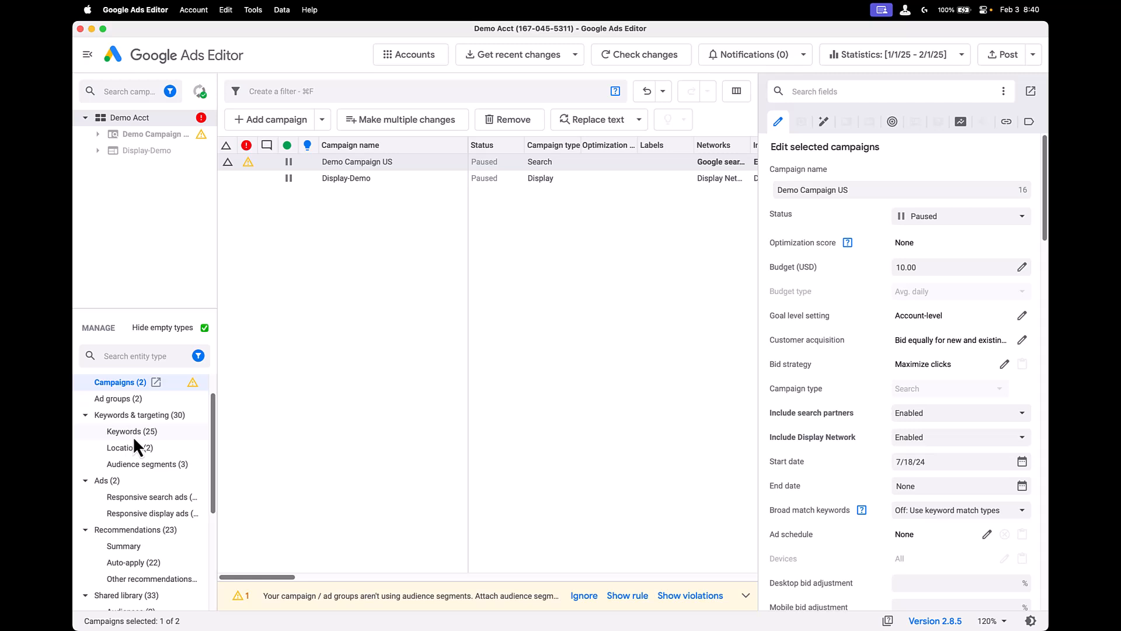
click(159, 151)
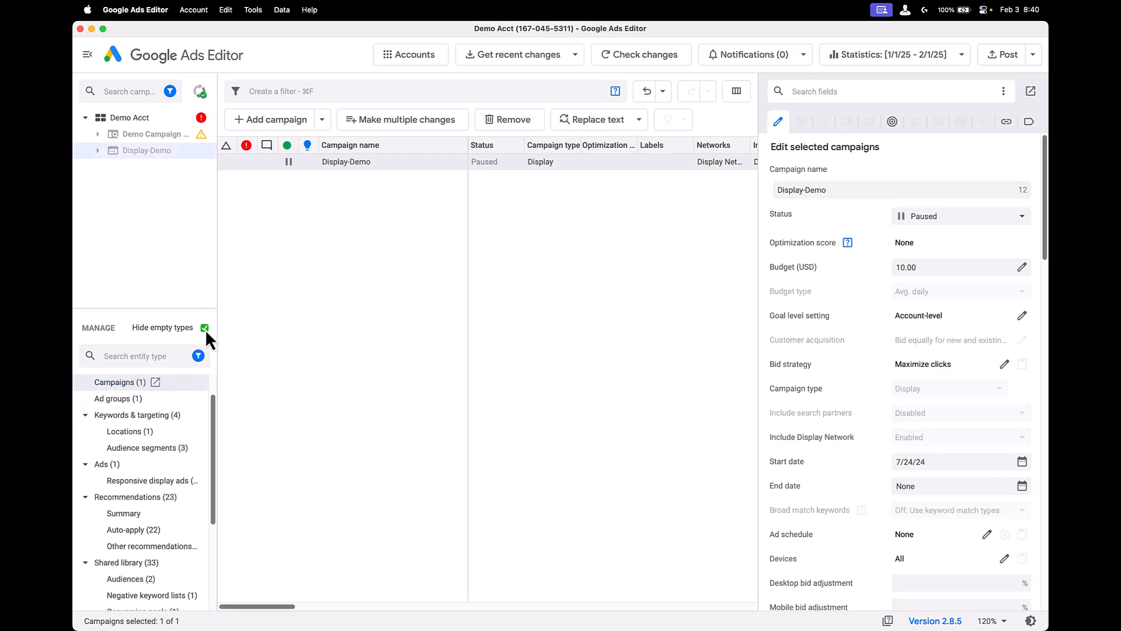
click(204, 328)
click(205, 328)
Step: Compare the entity types of Demo Campaign US with those of Display-Demo, and collapse the Recommendations group
click(158, 134)
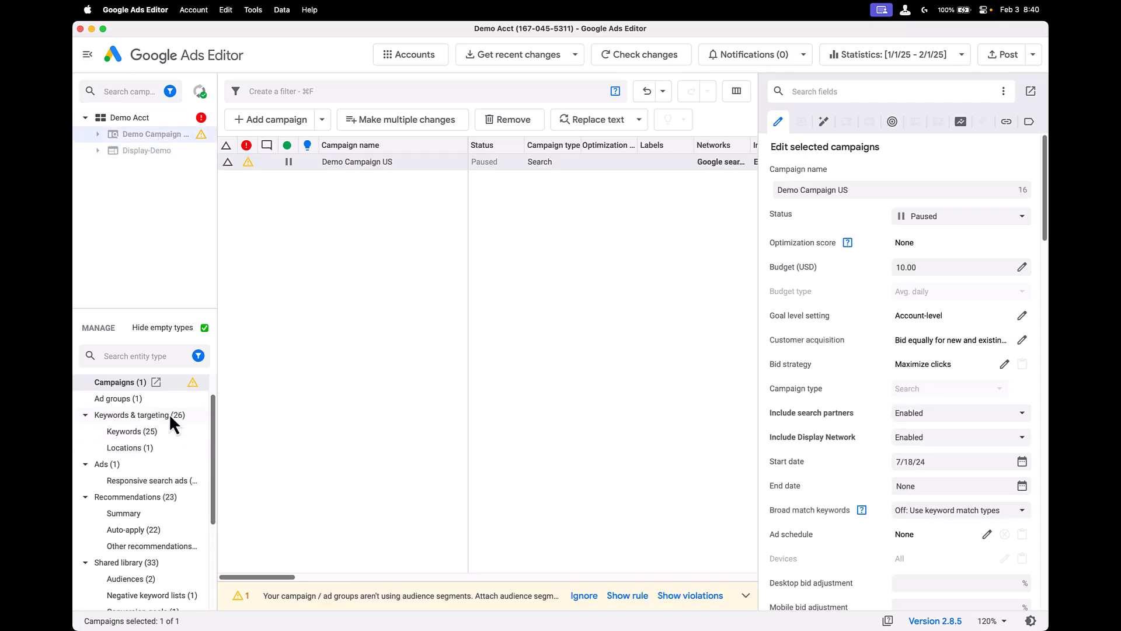
scroll(149, 457, down, 1)
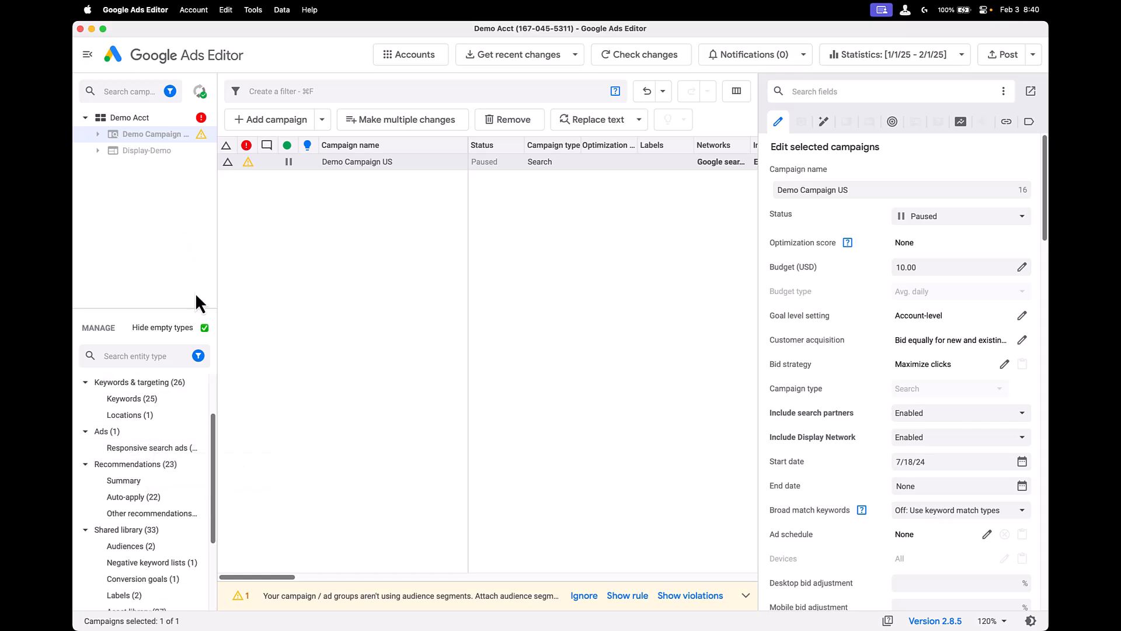
click(150, 156)
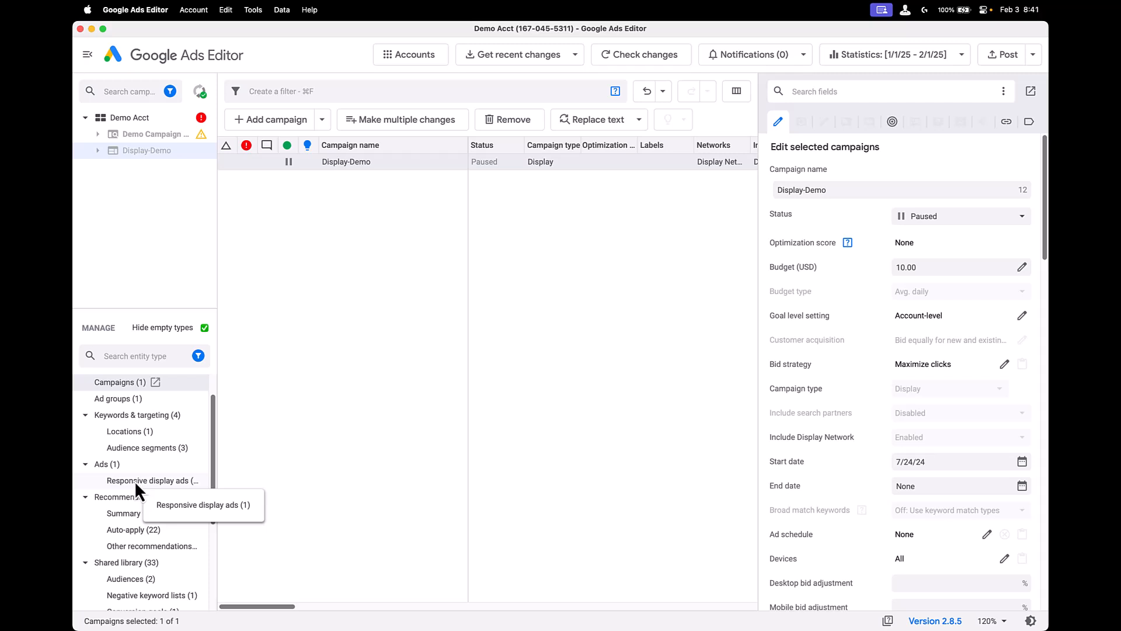
click(86, 496)
scroll(129, 484, up, 2)
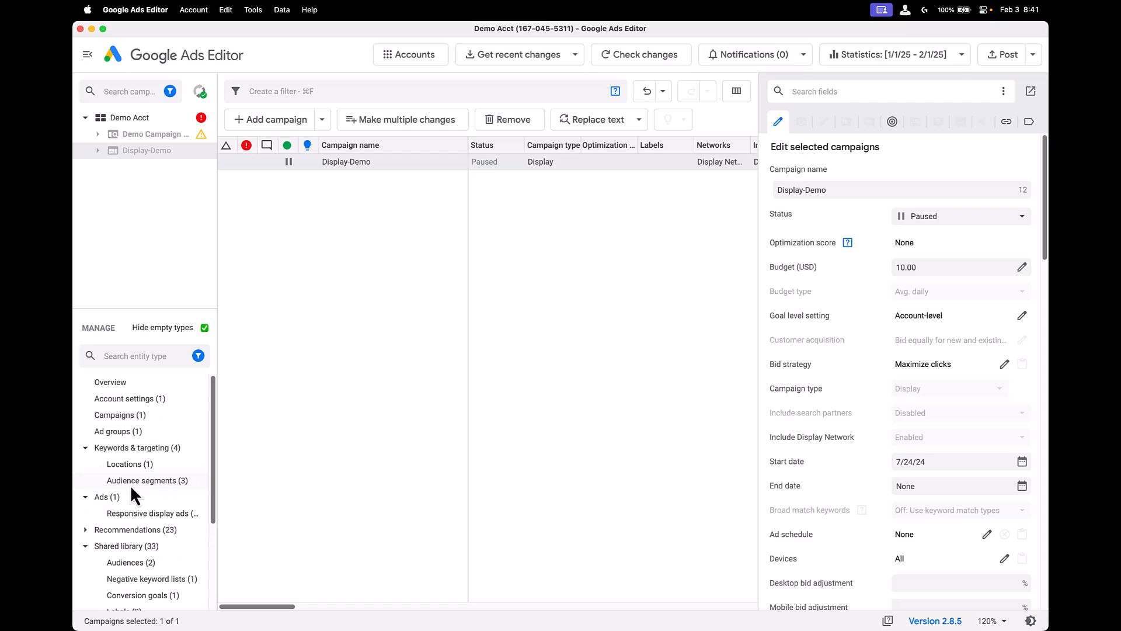
Step: Search the entity types for "key", view the Keywords list of the Display-Demo campaign, and clear the search
scroll(138, 463, down, 2)
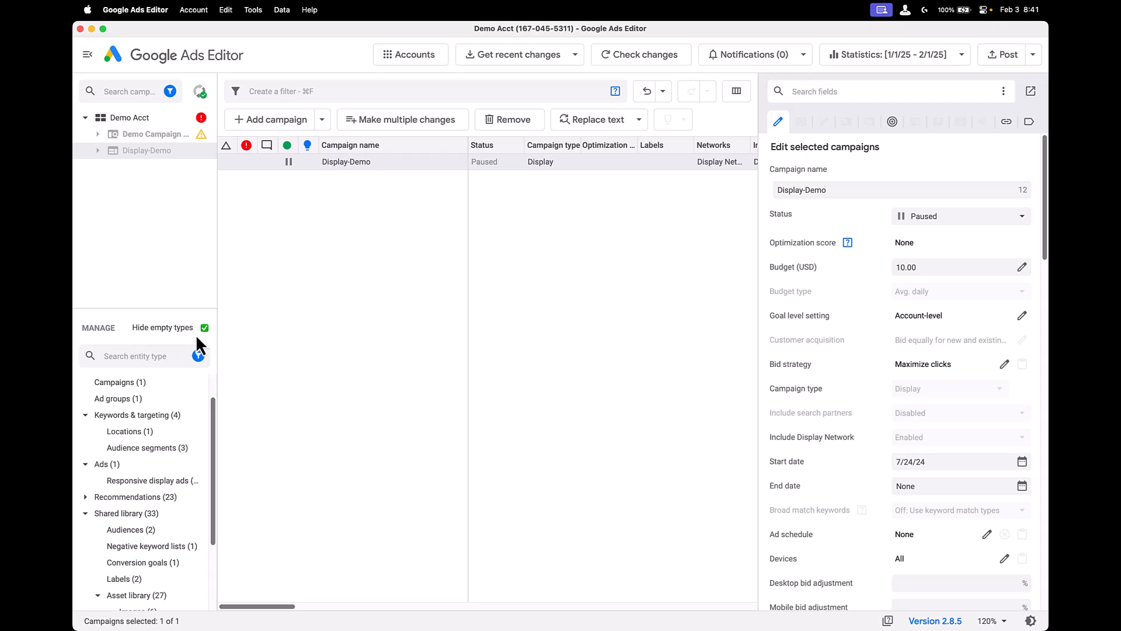
click(174, 355)
text(key)
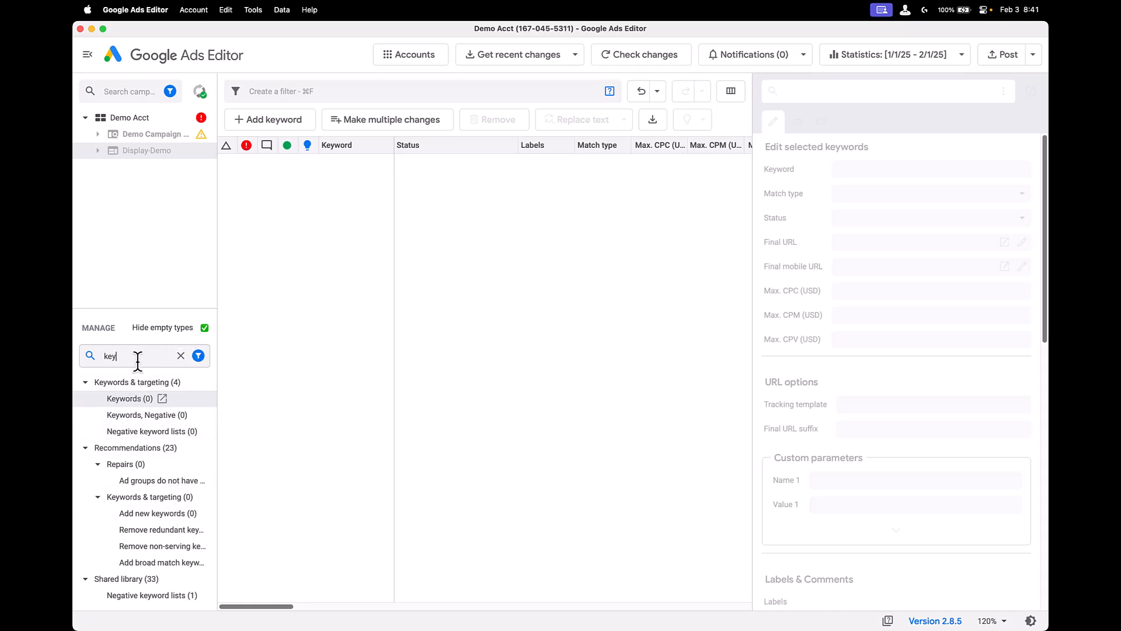
key(BackSpace)
key(BackSpace)
key(BackSpace)
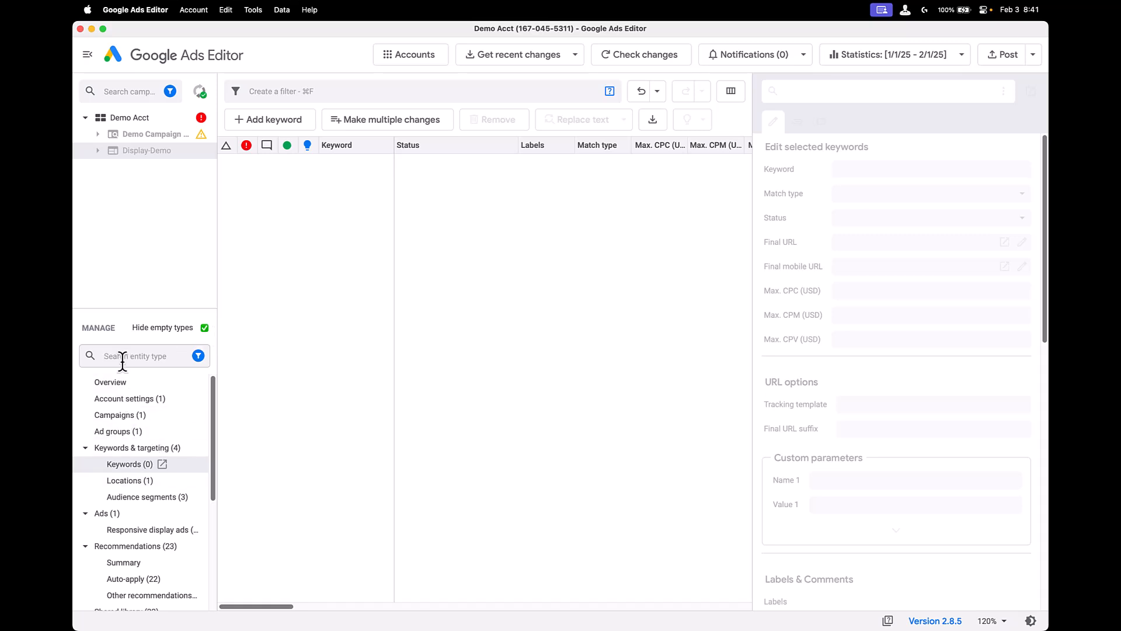
Step: Search the entity types for "call ad", add a blank call ad to Display-Demo, and close the separate Call ads window
text(call ad)
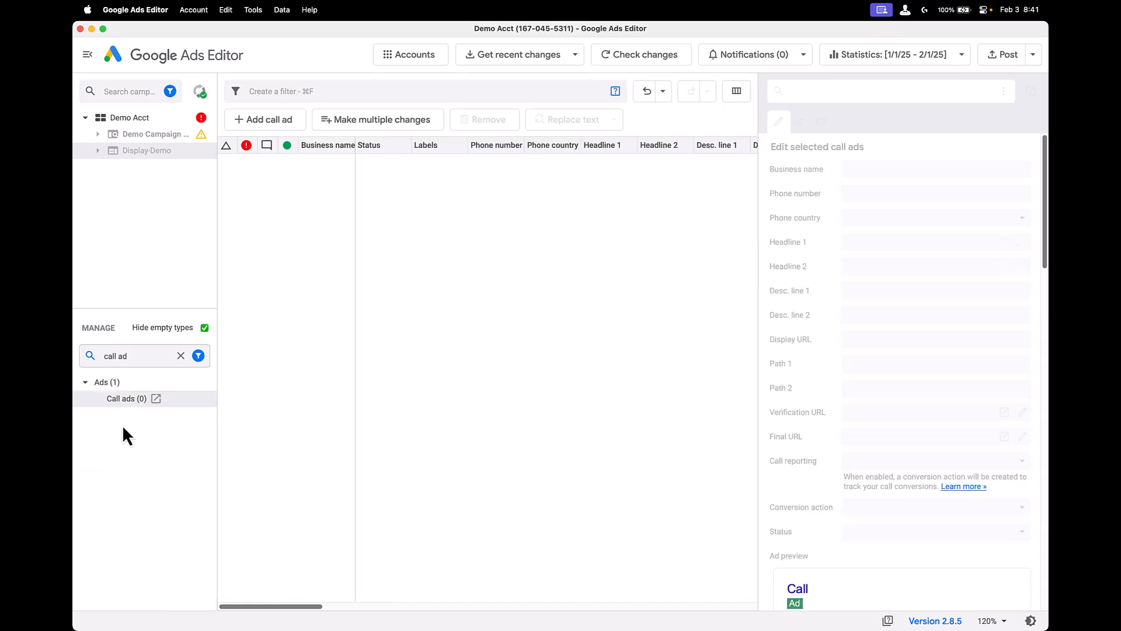
click(119, 403)
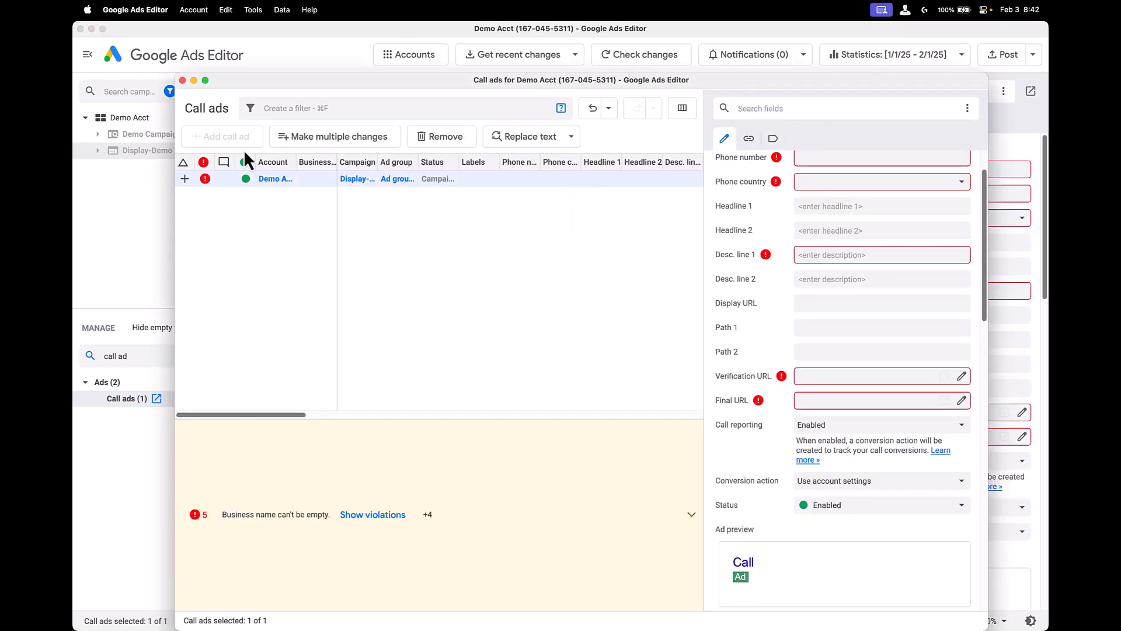
click(183, 80)
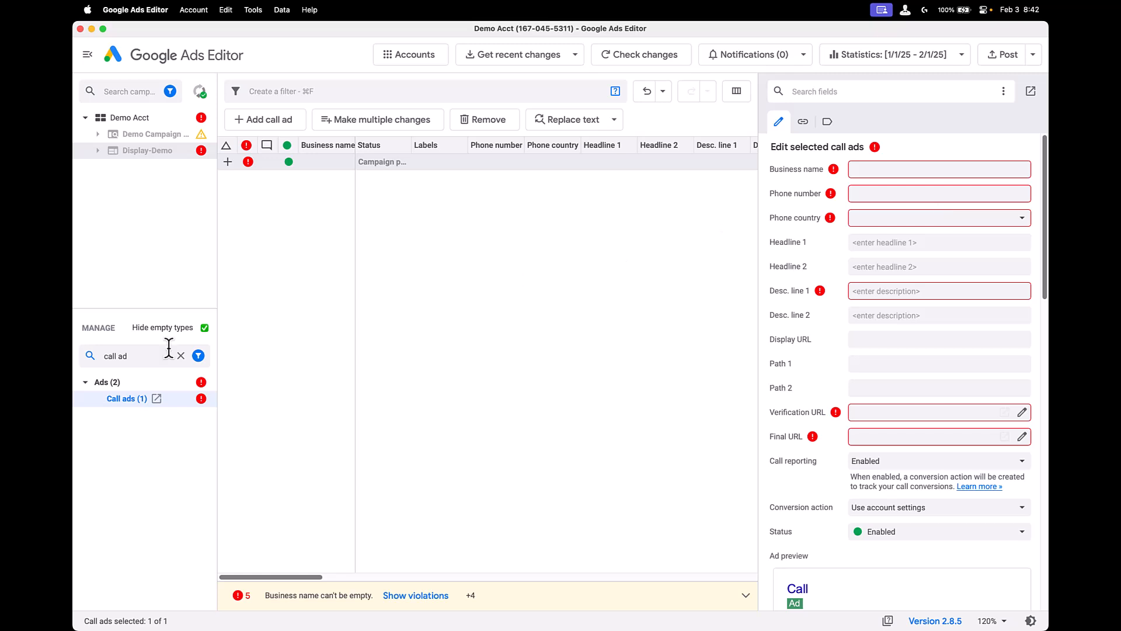
Step: Switch to Demo Campaign US, clear the entity type search, and show the campaign's settings
click(146, 136)
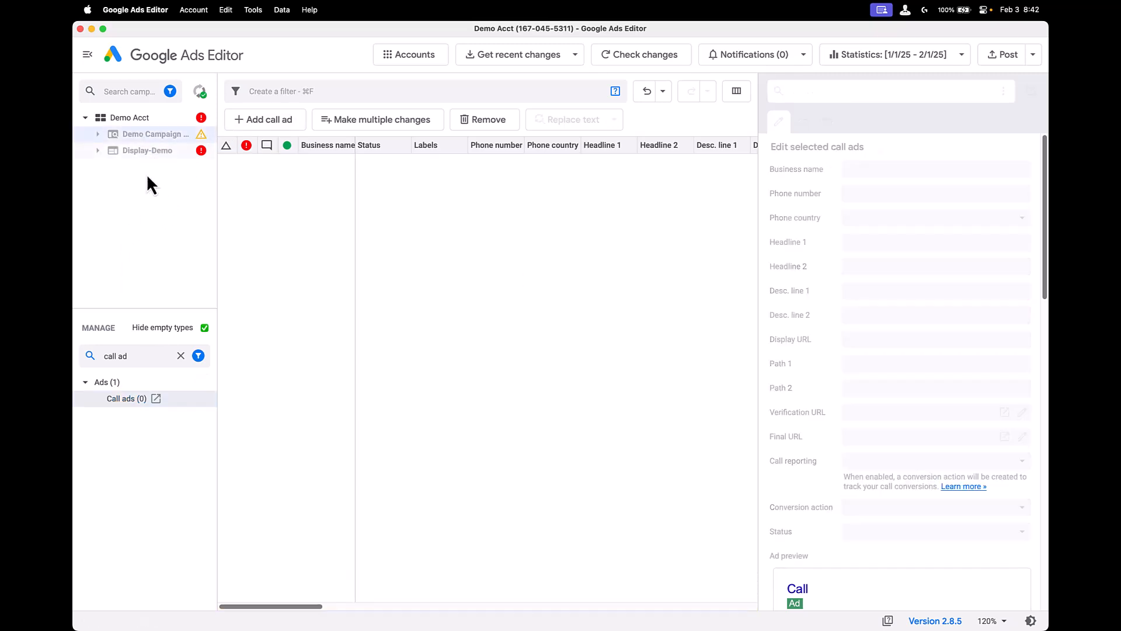
click(180, 355)
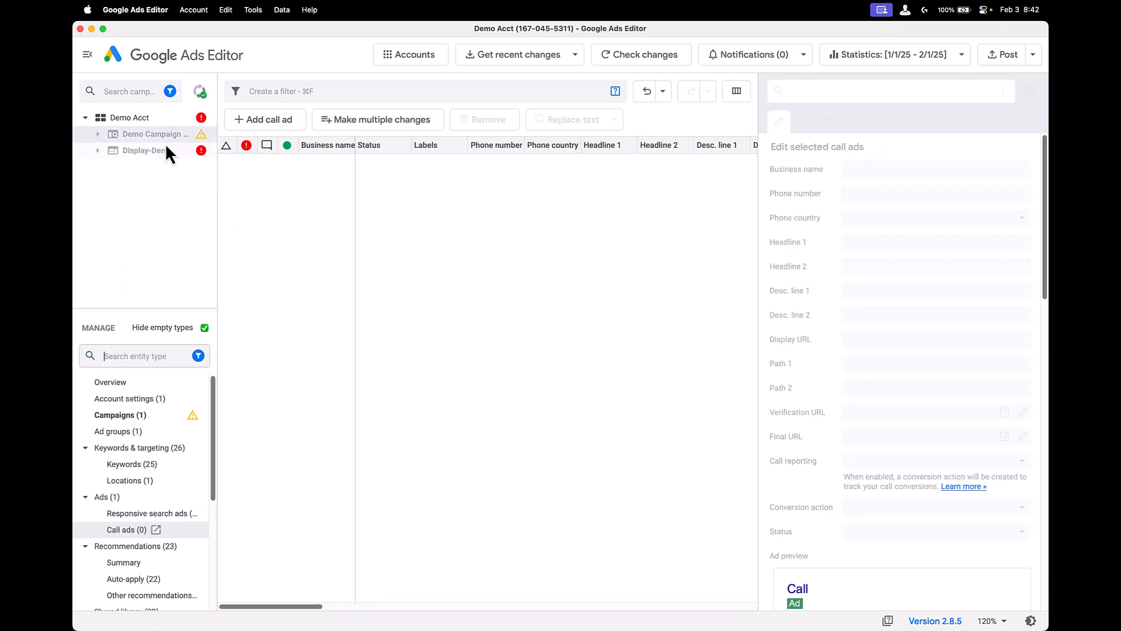
click(120, 412)
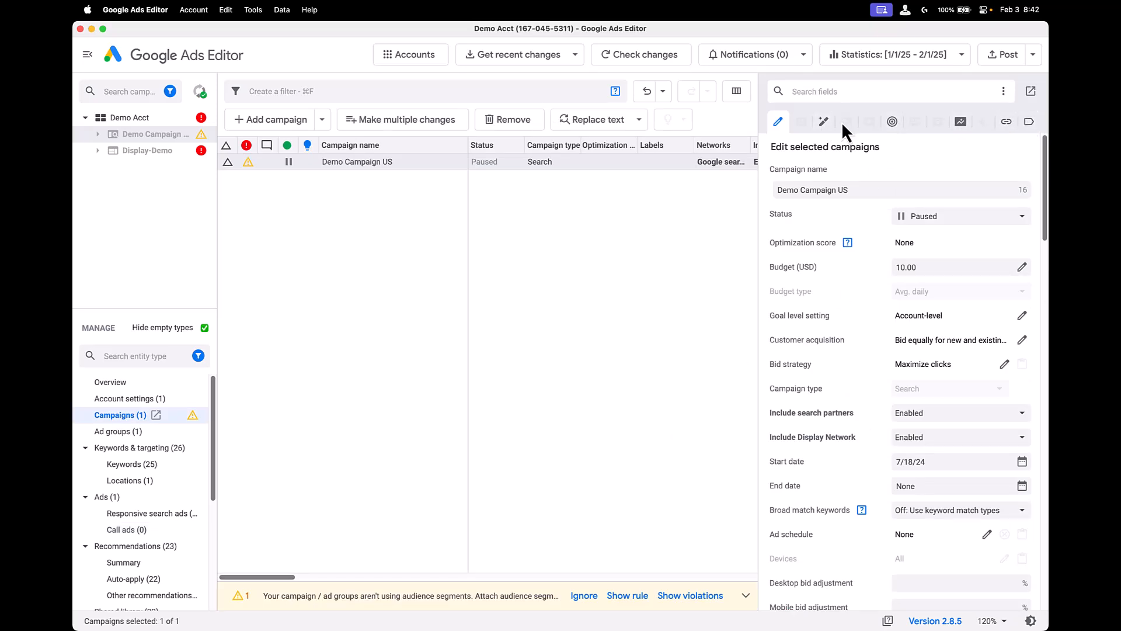
Step: Look through Demo Campaign US's Dynamic Search Ads, targeting, URL options, labels and comments, and general settings
click(824, 121)
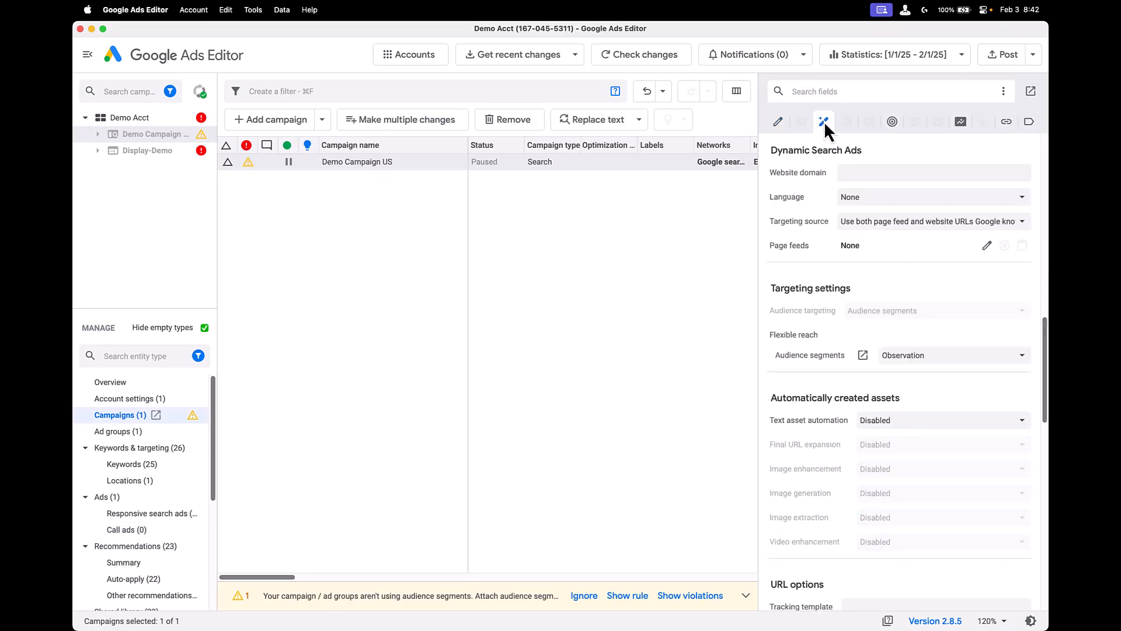
click(893, 122)
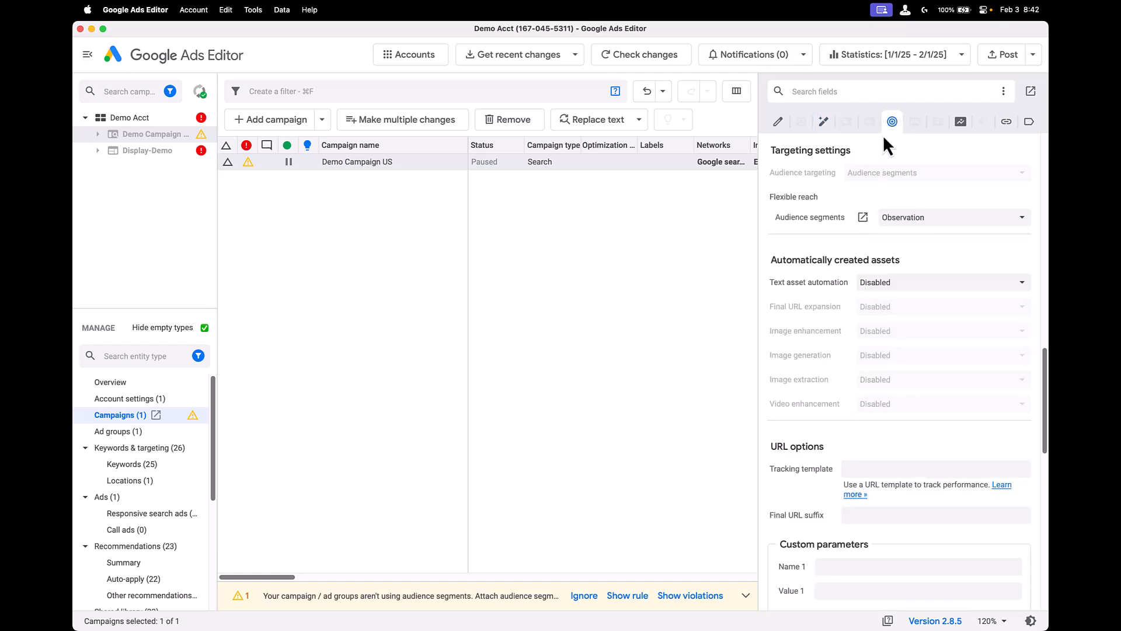
click(1006, 122)
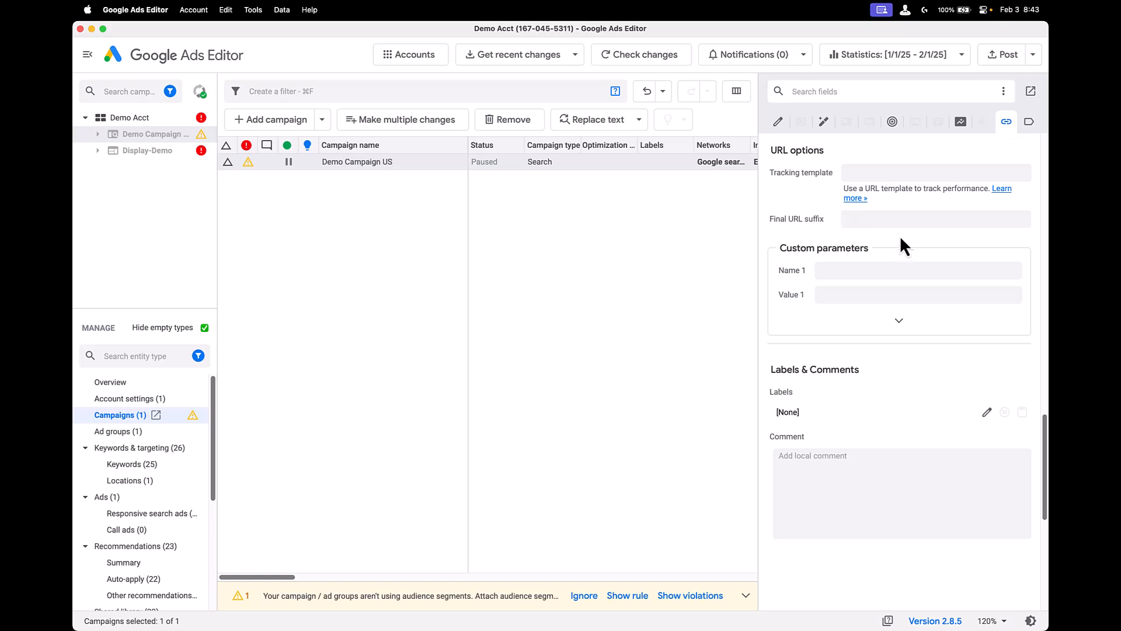
scroll(901, 240, up, 1)
click(1028, 121)
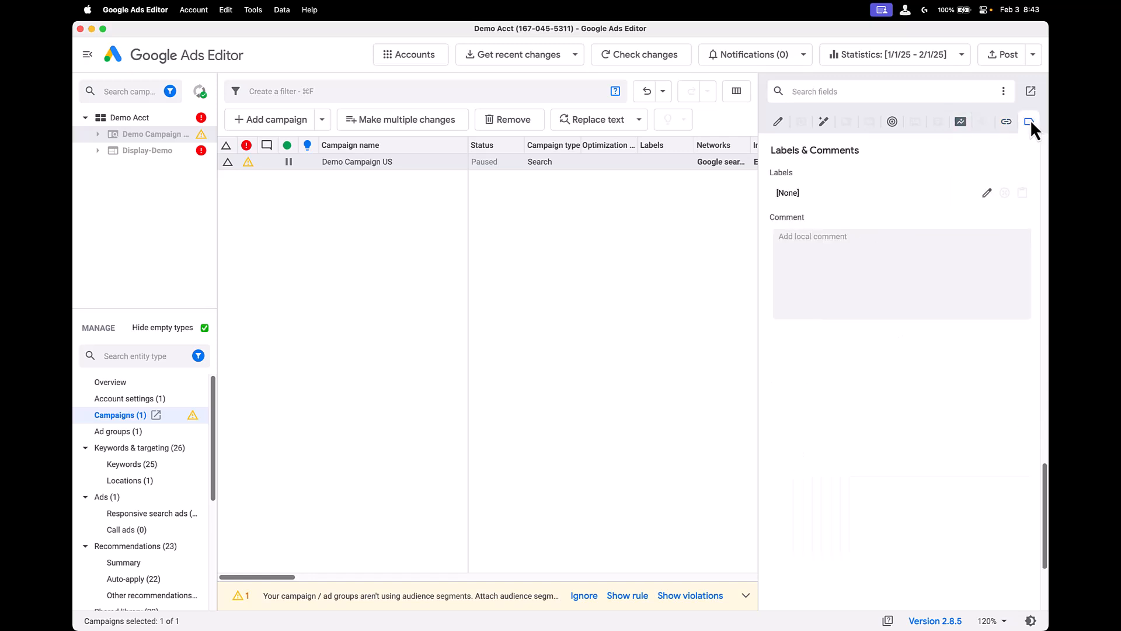
click(777, 120)
scroll(850, 252, down, 6)
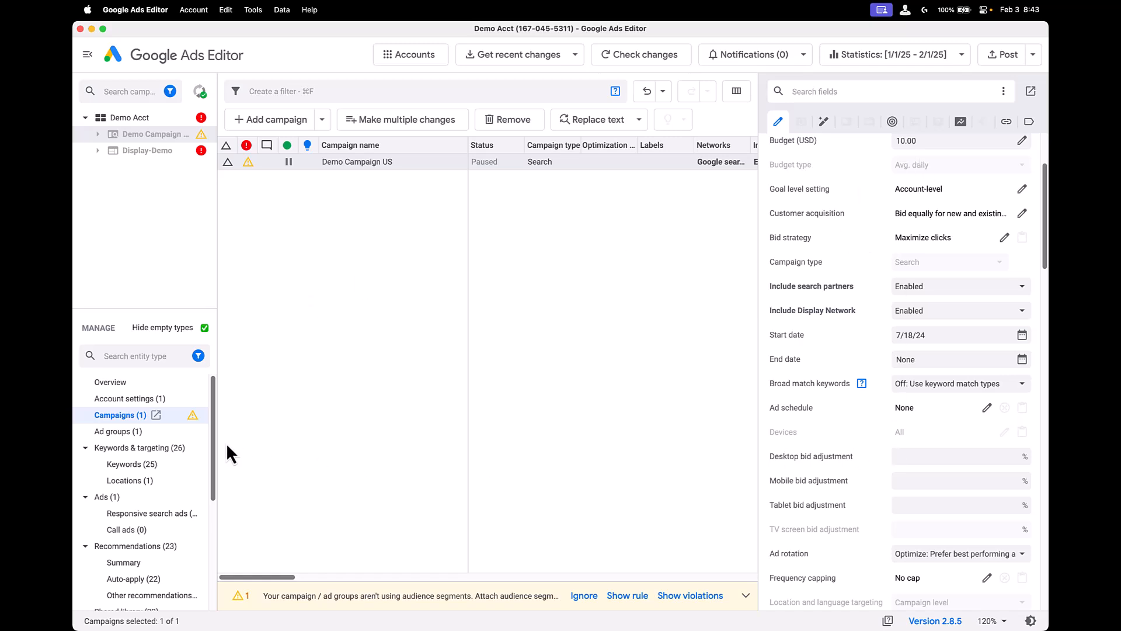
Step: Open Replace text for Demo Campaign US's keywords from "lawn care programs" through the "yard restoration" phrase-match keyword
click(151, 451)
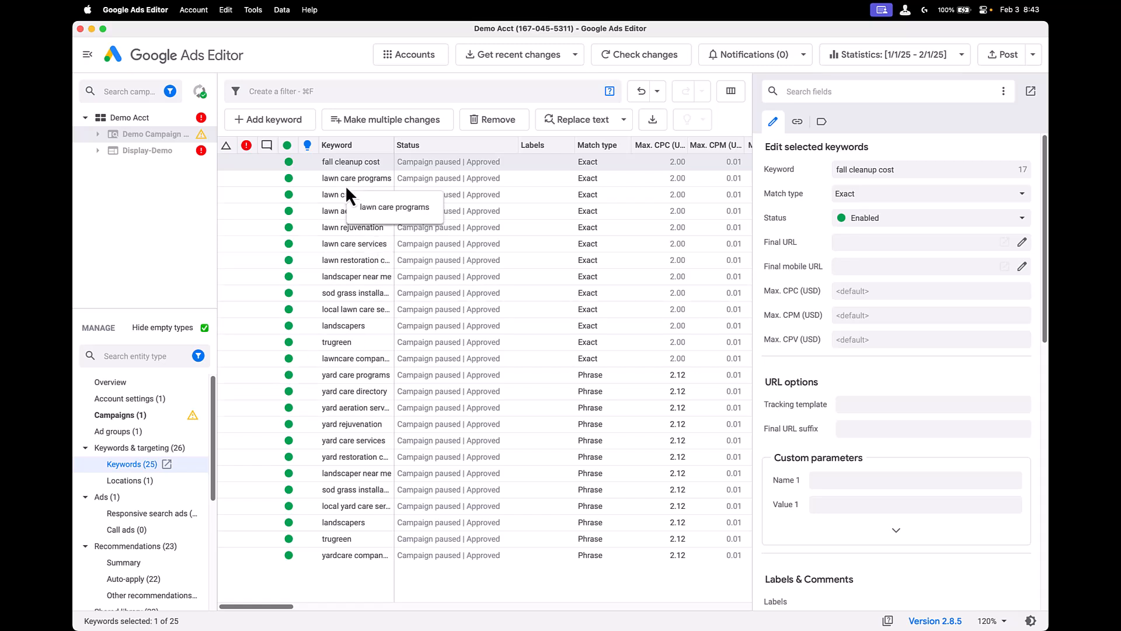
click(322, 181)
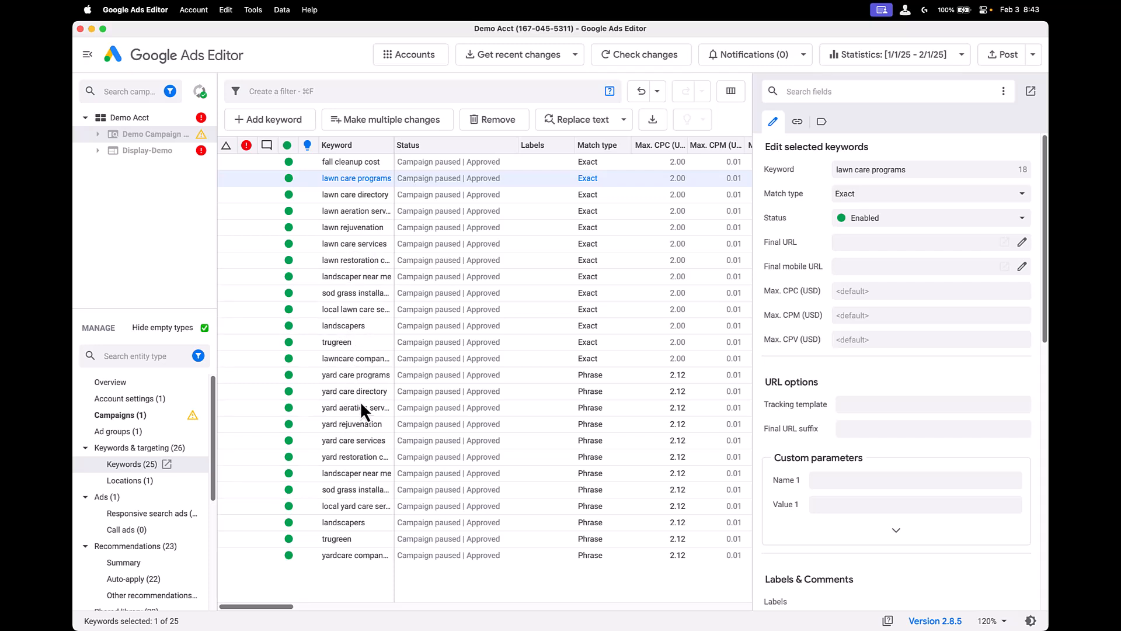
click(354, 461)
shift+click(338, 180)
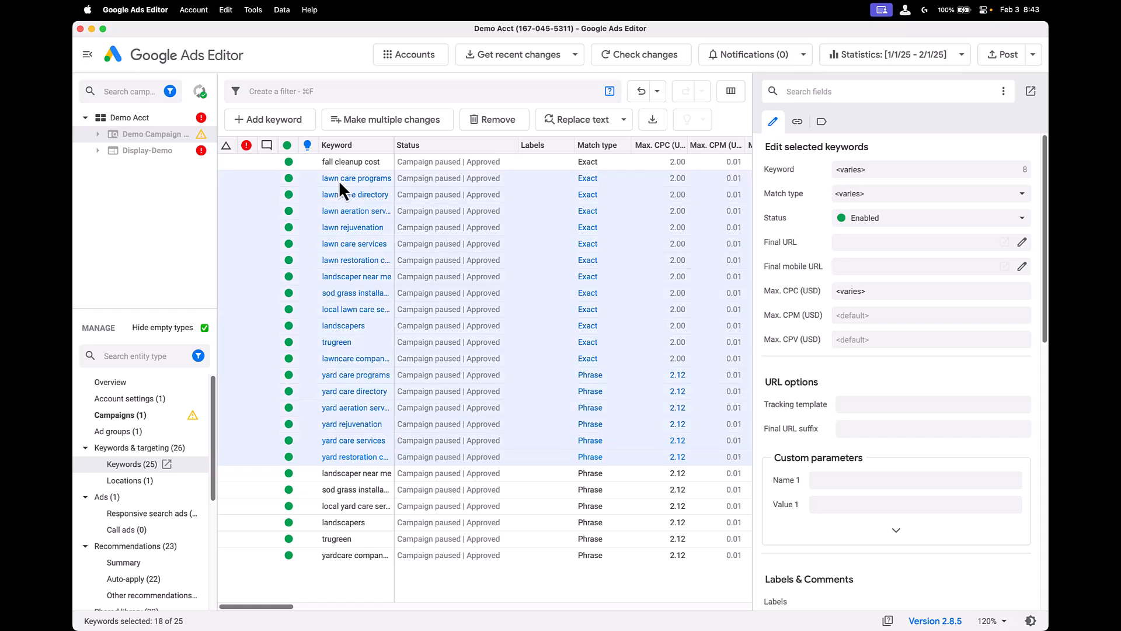
click(226, 10)
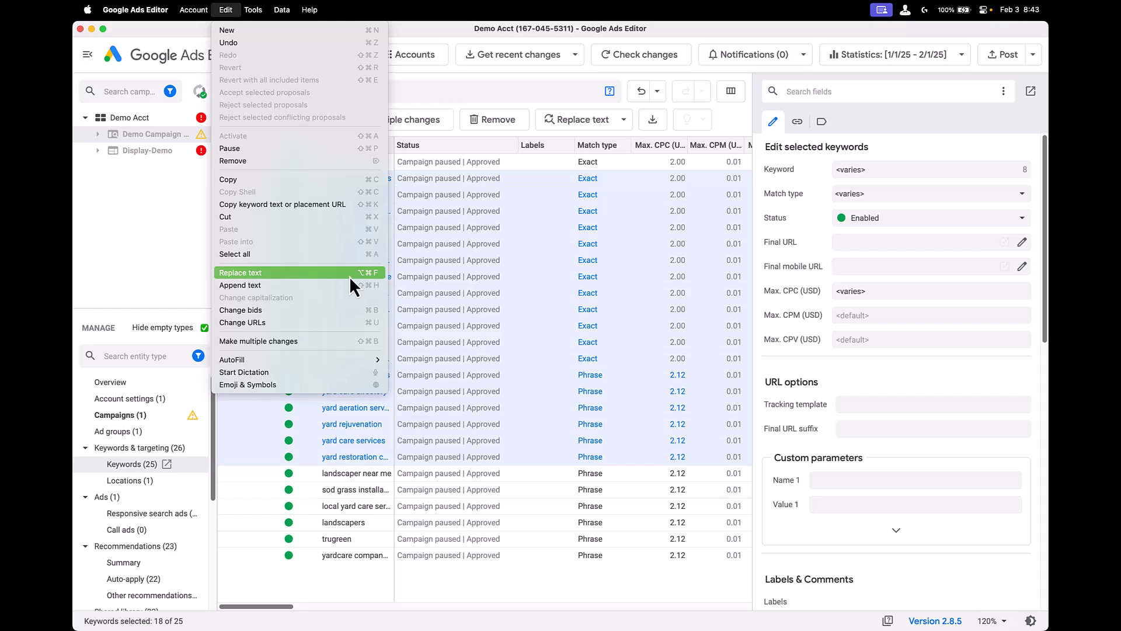
click(317, 275)
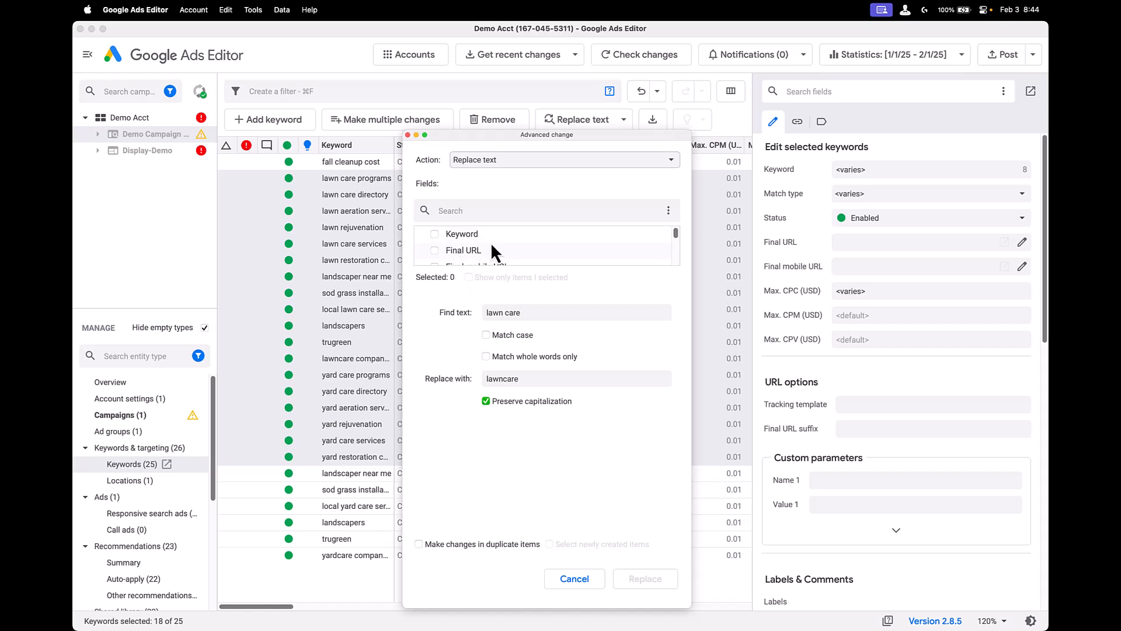
Step: Replace "lawn care" with "lawncare" in all fields of the selected keywords, preserving capitalization
scroll(489, 243, down, 1)
scroll(482, 250, up, 1)
scroll(481, 247, down, 4)
scroll(480, 247, up, 1)
scroll(480, 247, up, 3)
click(668, 210)
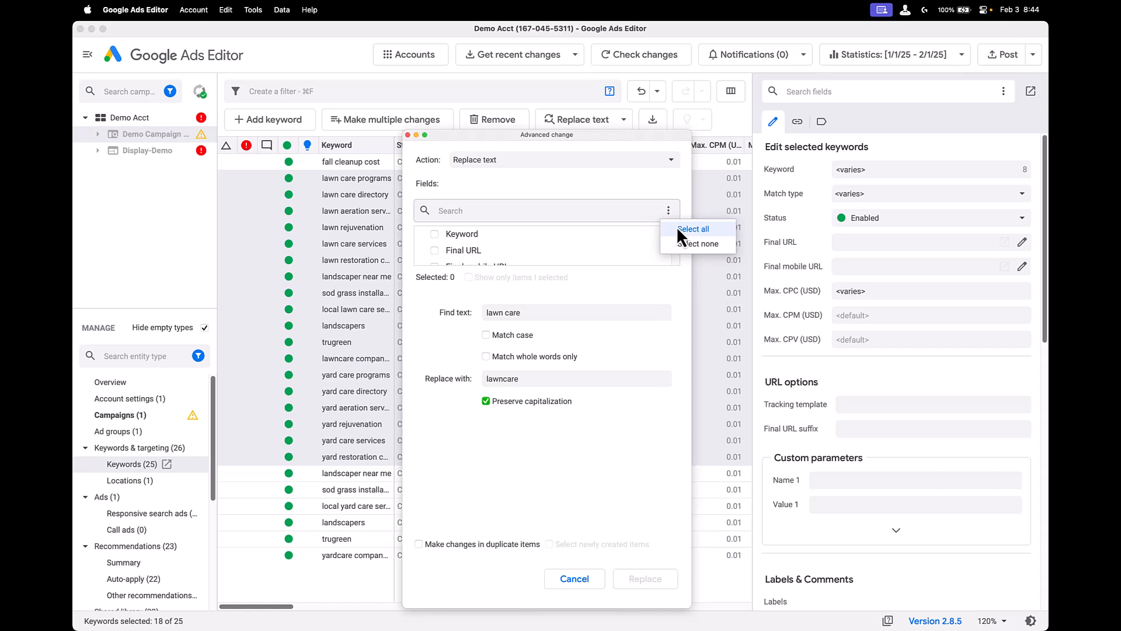
click(678, 227)
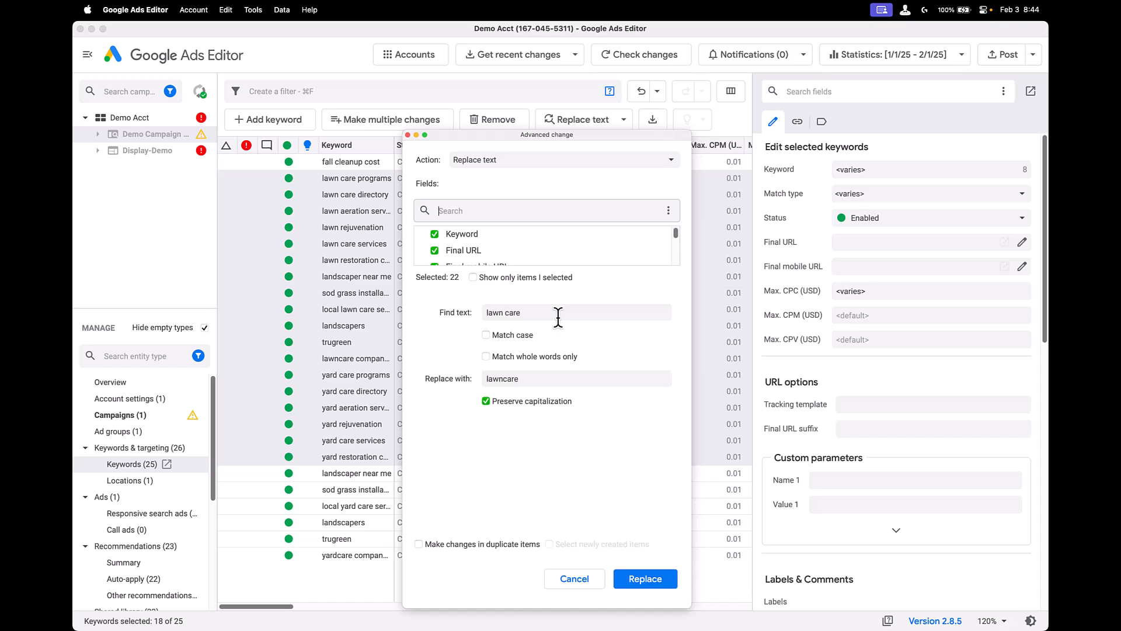
click(501, 378)
click(650, 578)
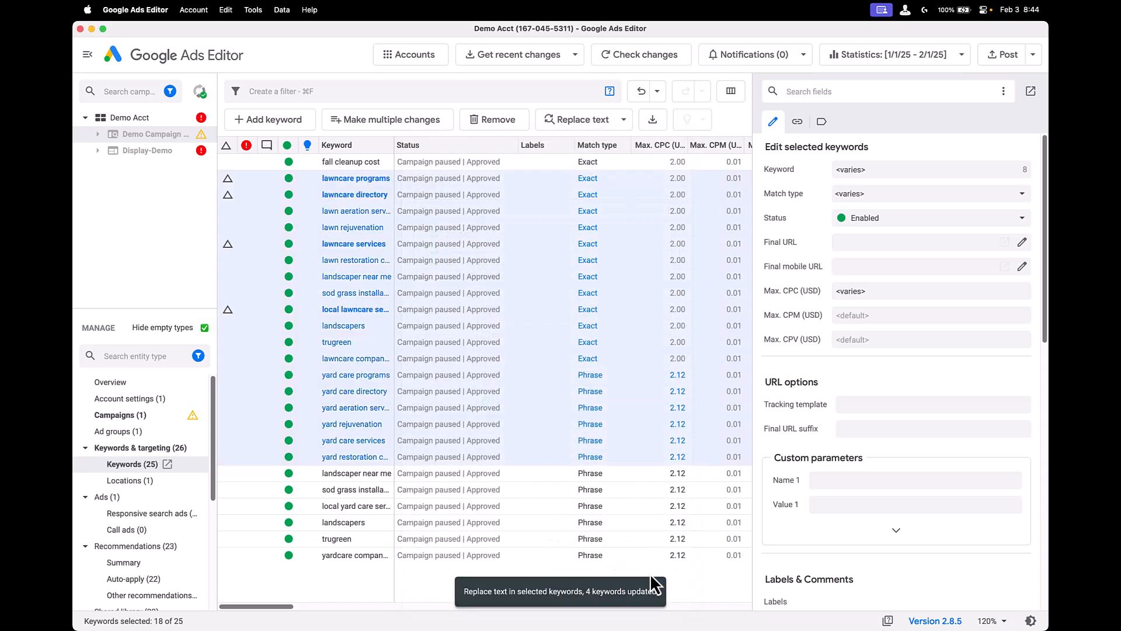
Step: Check the changed keywords and revert the edit to "local lawncare services near me"
click(368, 177)
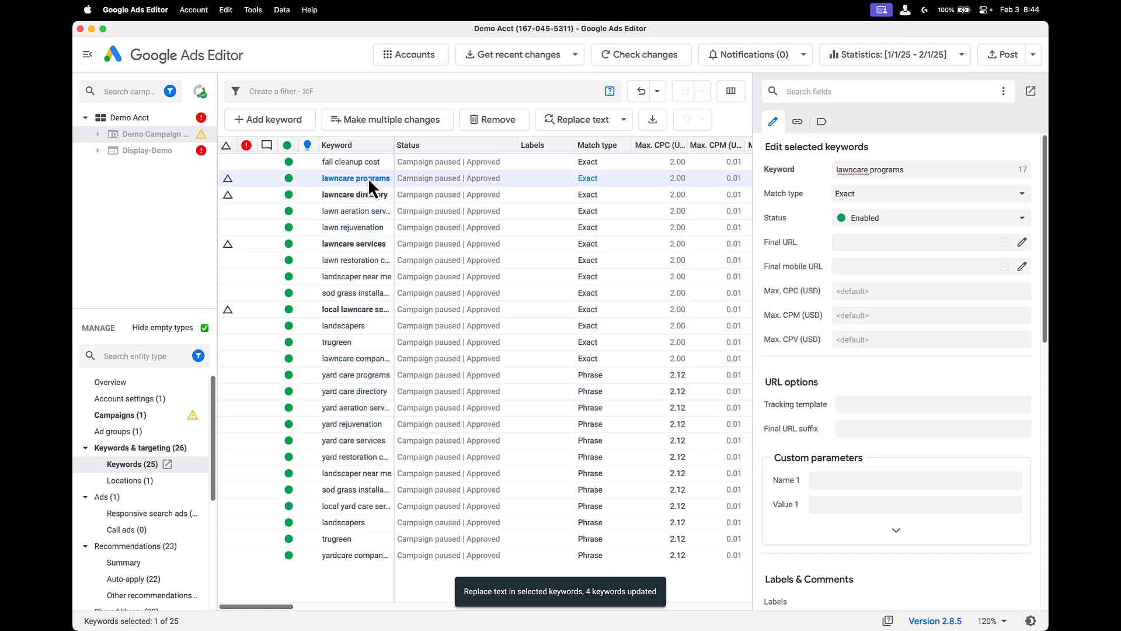
click(336, 180)
click(347, 198)
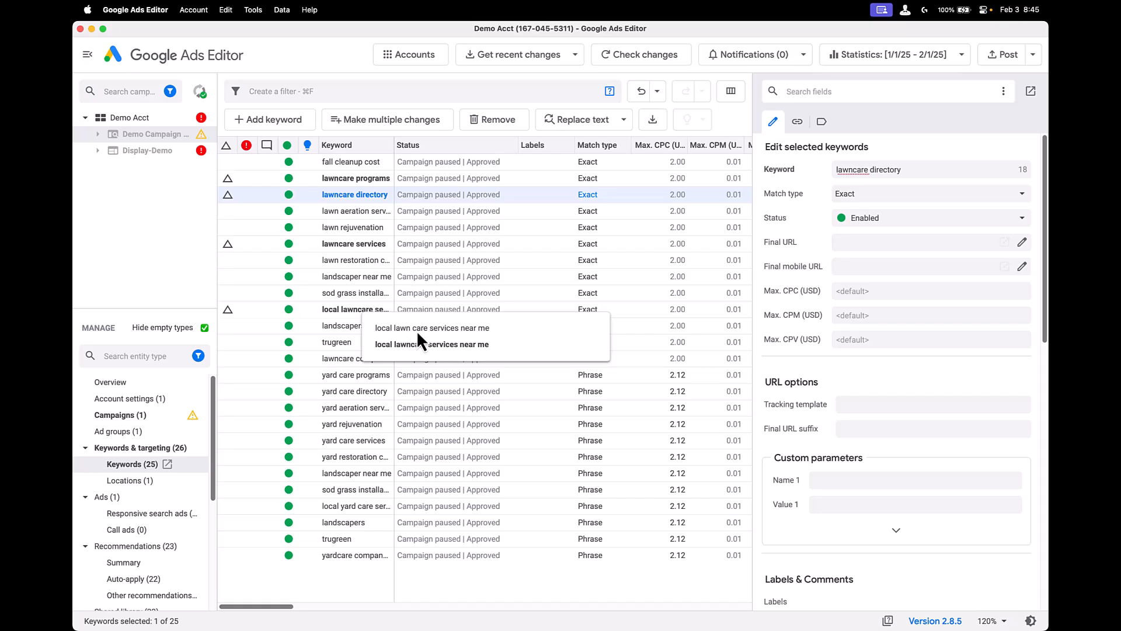
right_click(247, 309)
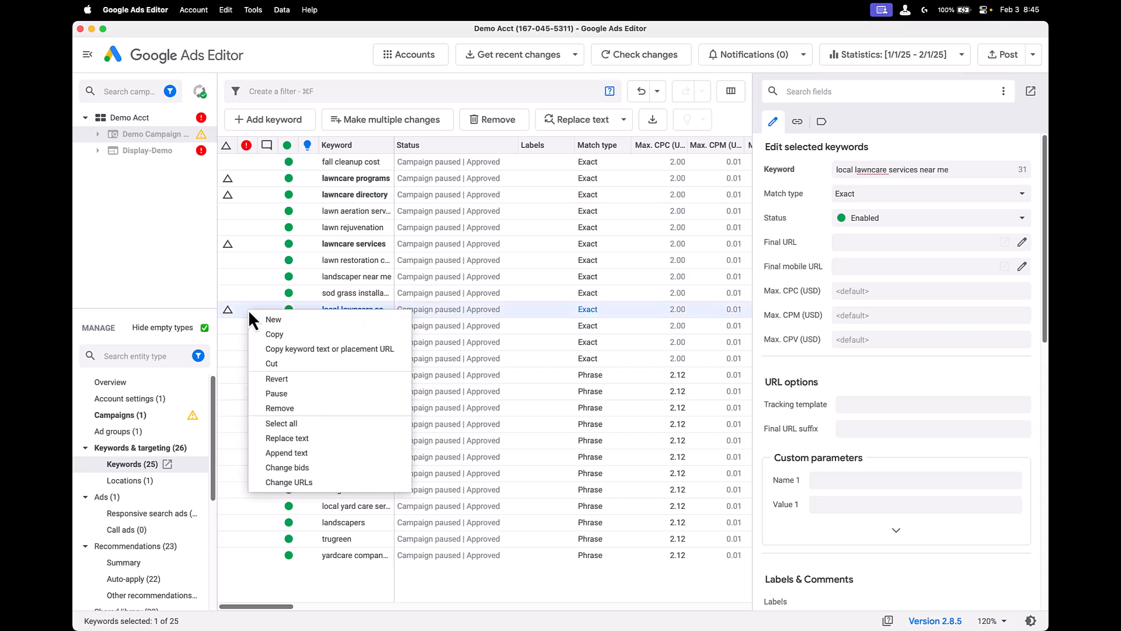
click(278, 379)
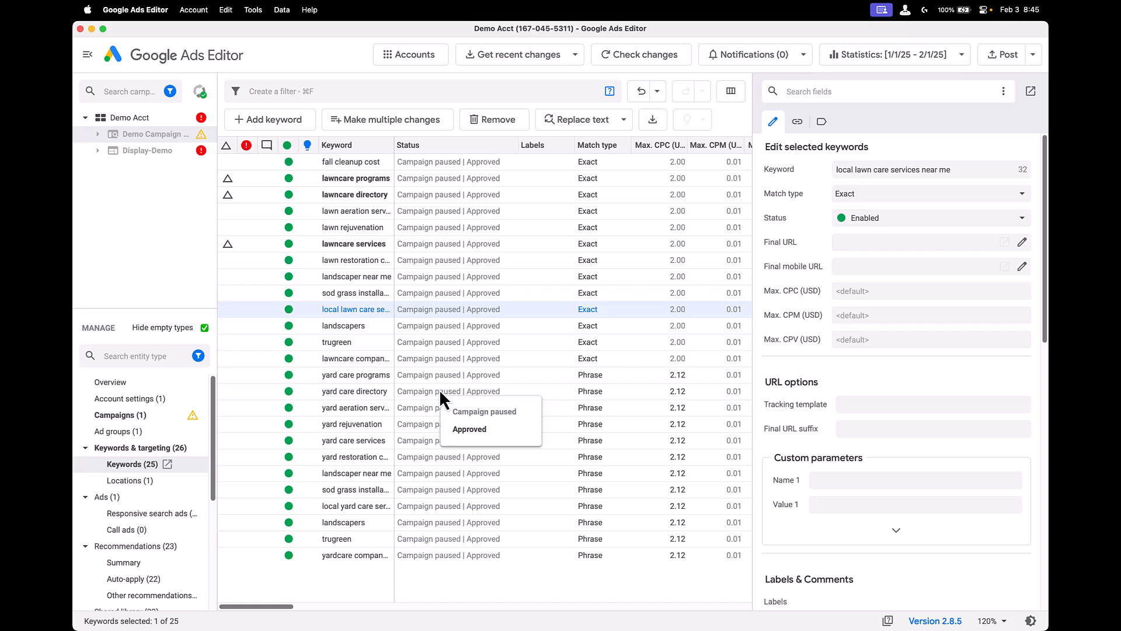
Step: Open the campaign's responsive search ad and change Headline 2 to "lawn care experts" in lower case
click(142, 513)
click(934, 246)
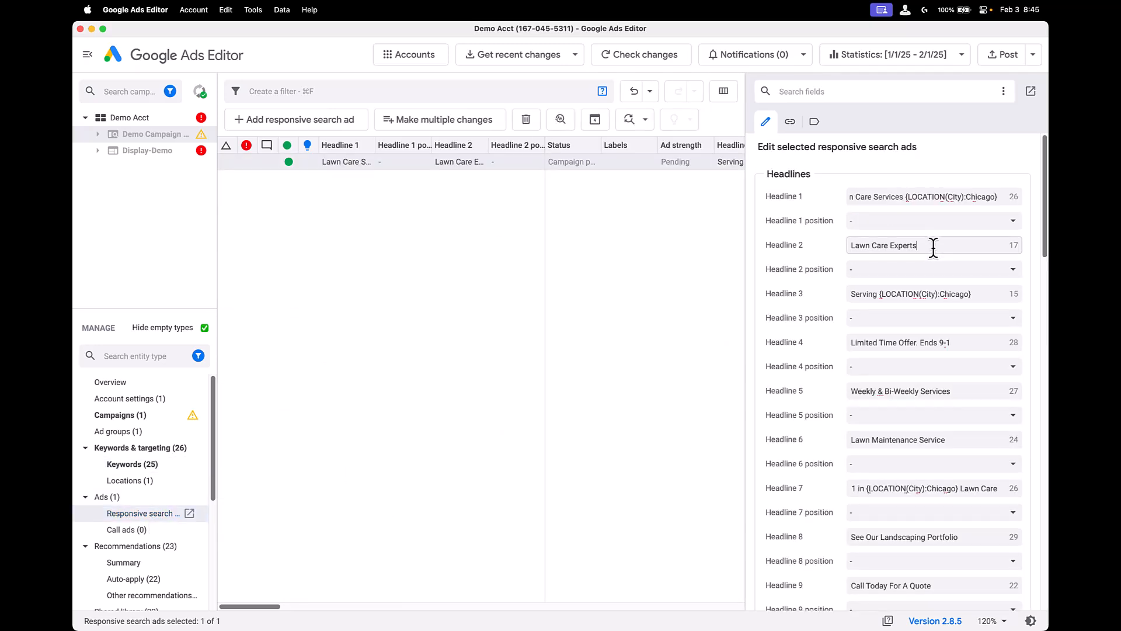
key(BackSpace)
text(e)
key(Left)
key(BackSpace)
text(c)
key(Delete)
text(l)
Step: Open the advanced change dialog for the ad, set the action to Change capitalization, and include Headline 2
key(super+shift+h)
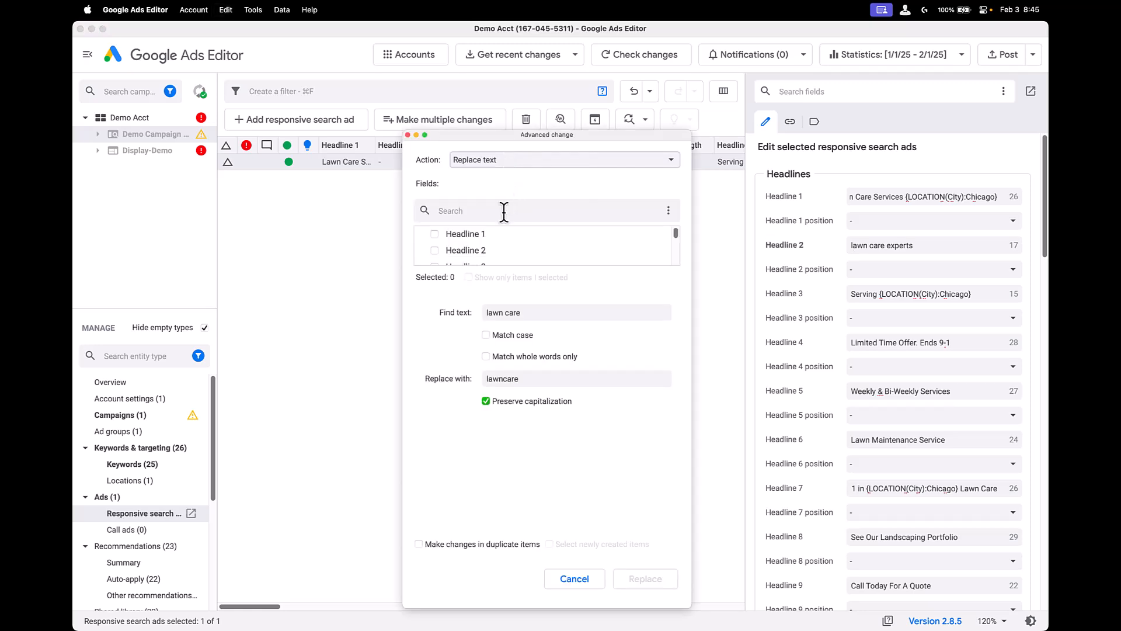
click(436, 251)
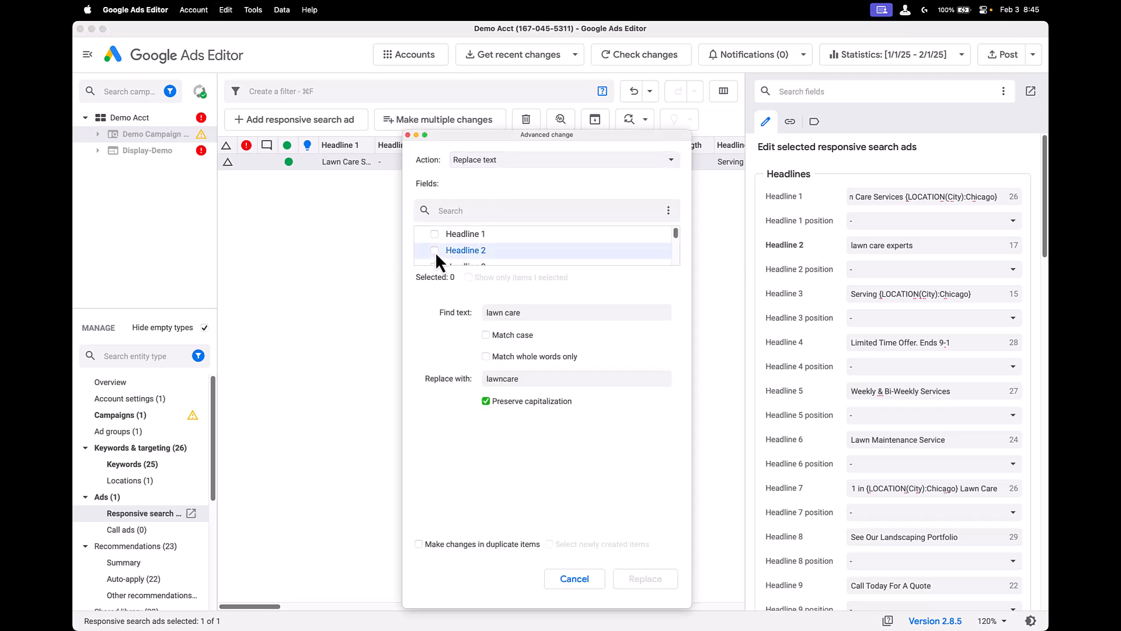
click(488, 162)
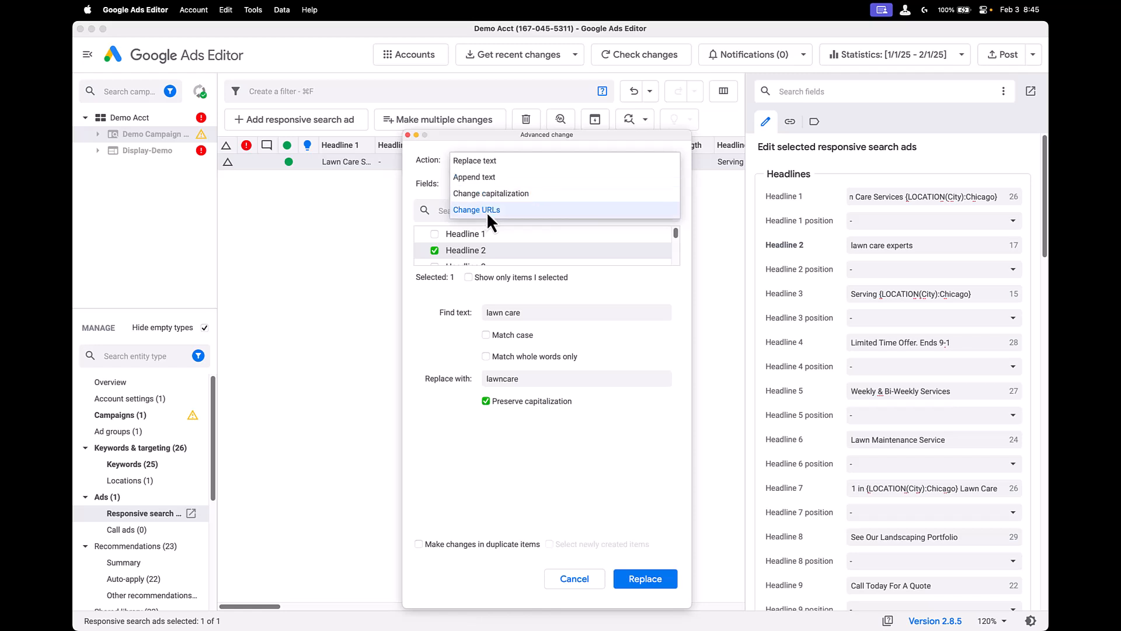
click(517, 198)
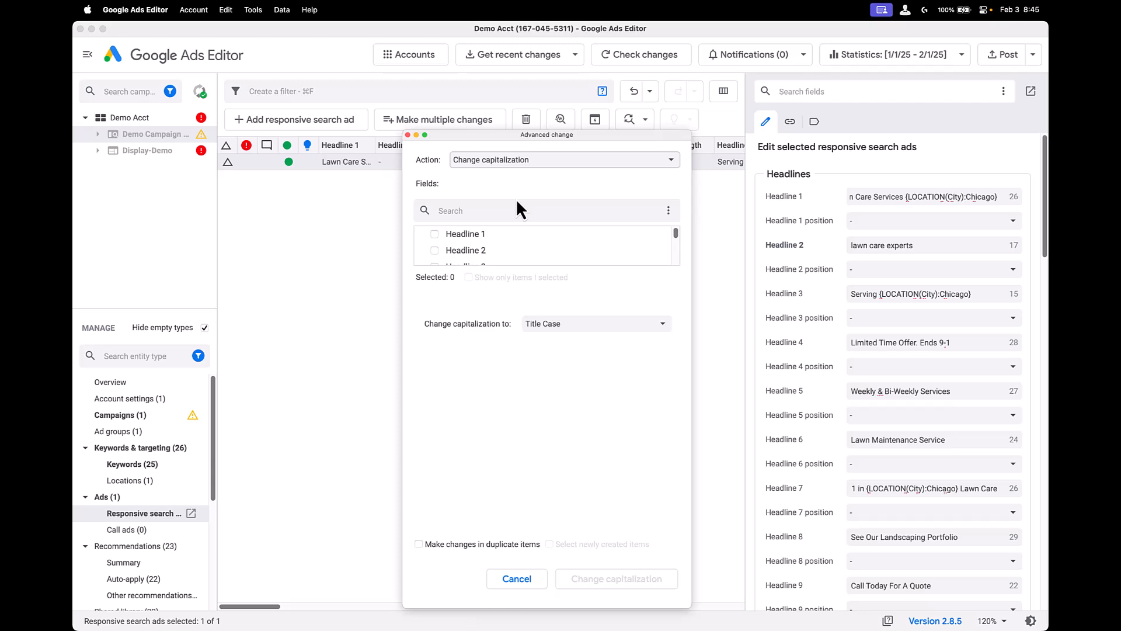
click(434, 252)
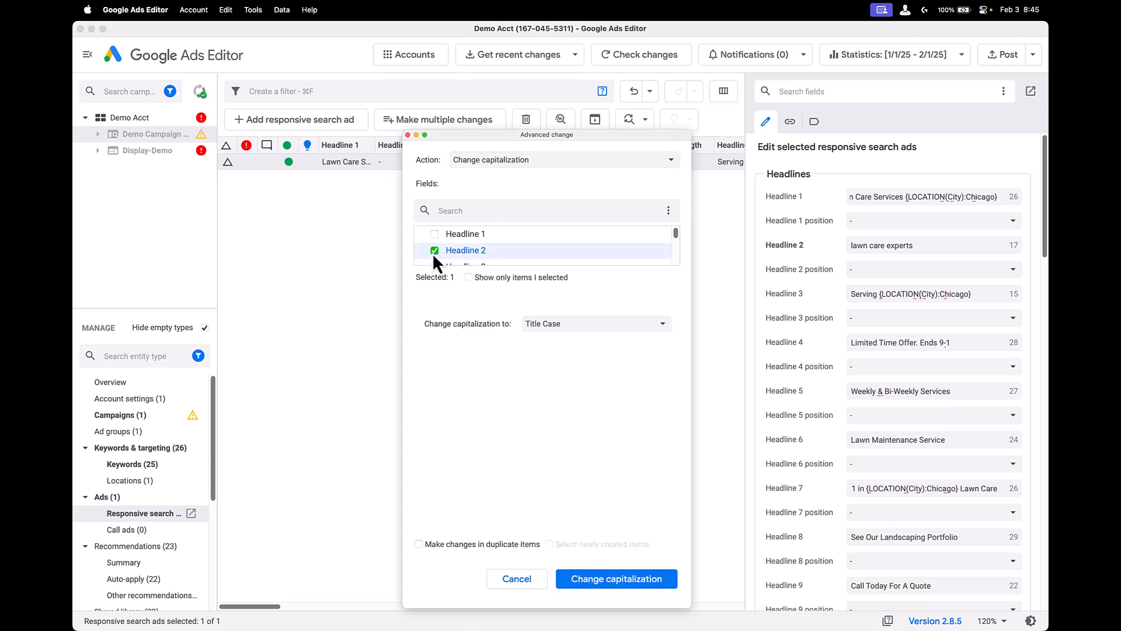
Step: Add Headline 5 to the included fields and change Headlines 2 and 5 of the ad to lower case
click(576, 330)
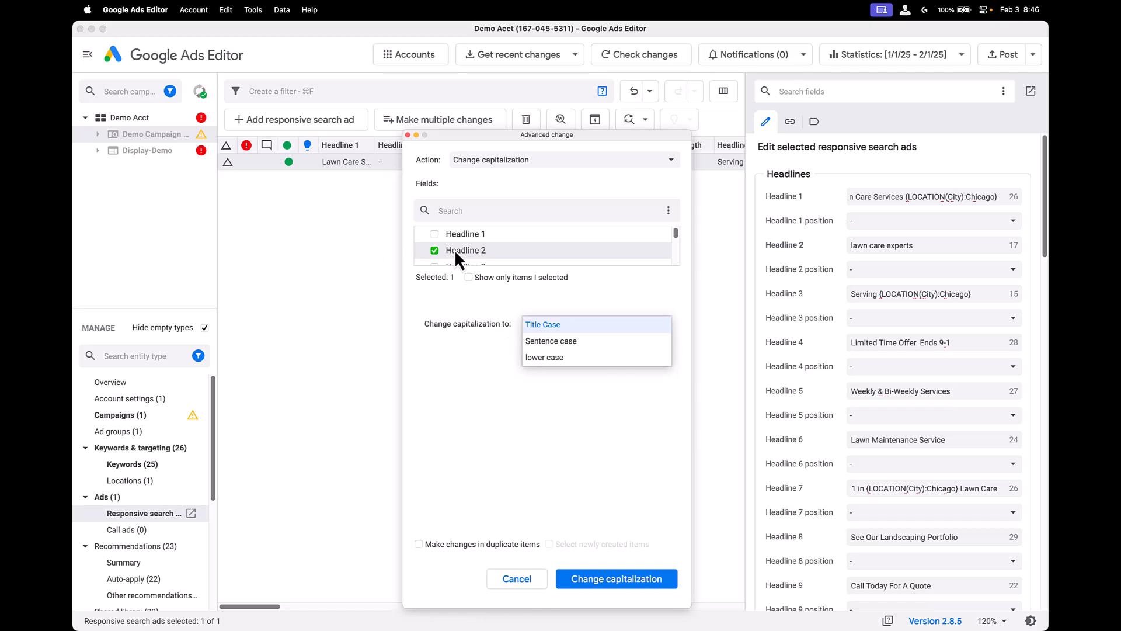
click(447, 399)
scroll(489, 245, down, 2)
scroll(489, 243, down, 1)
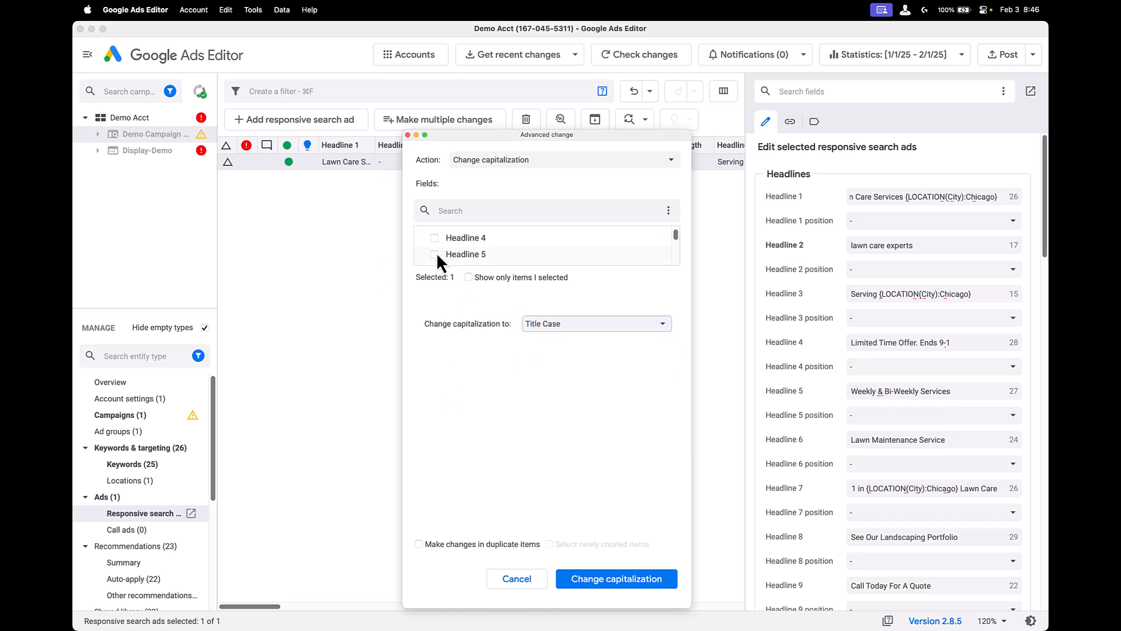
click(435, 254)
click(576, 324)
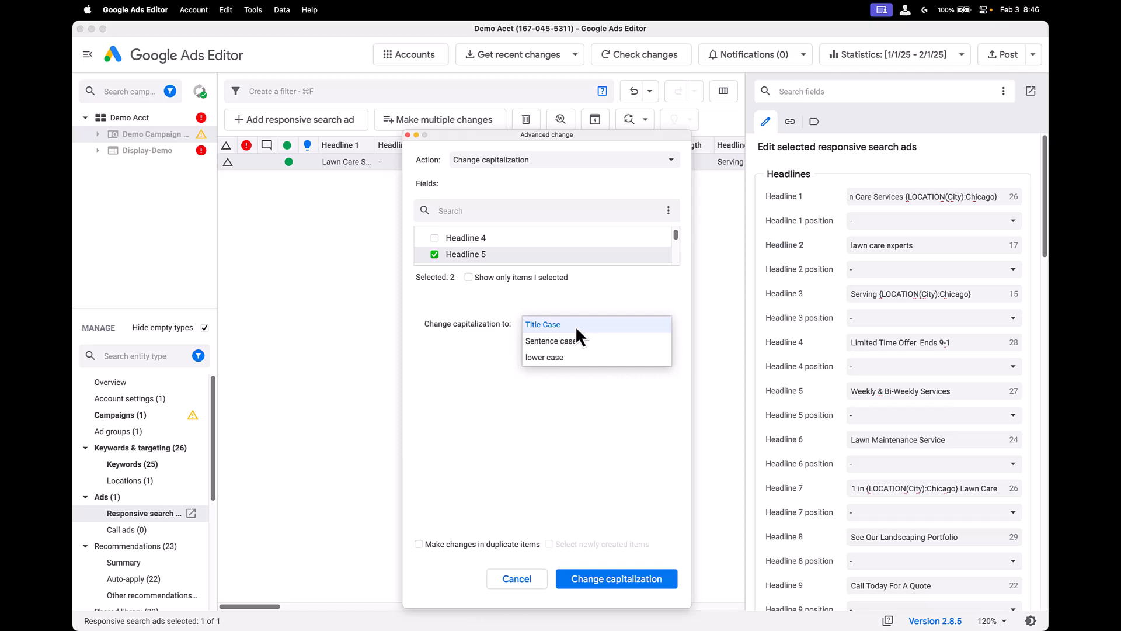
click(571, 360)
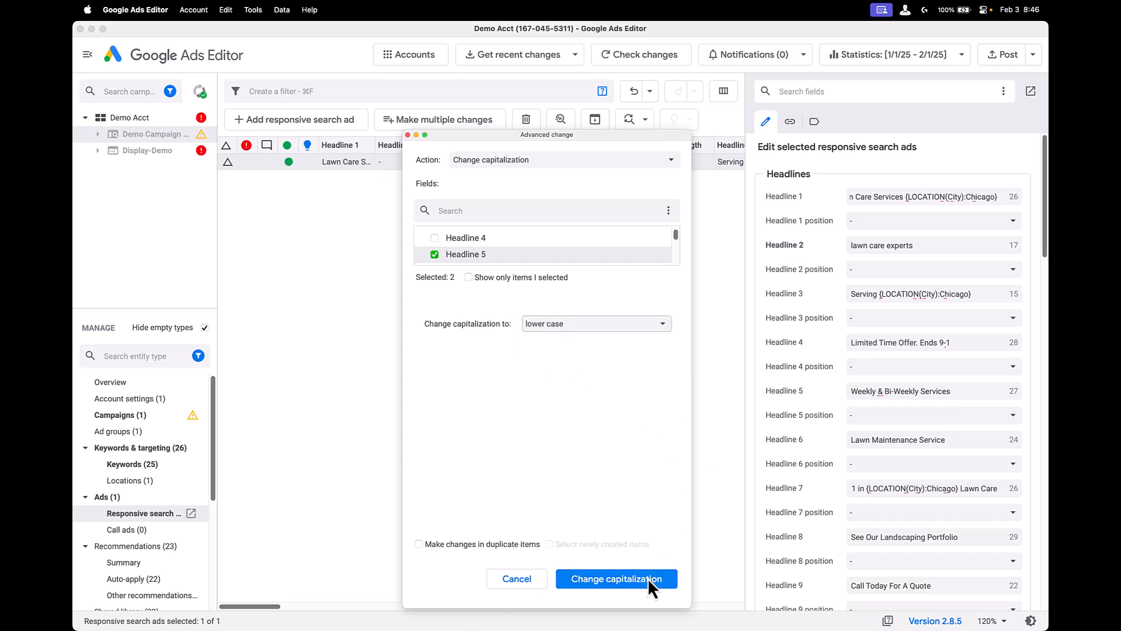
click(647, 577)
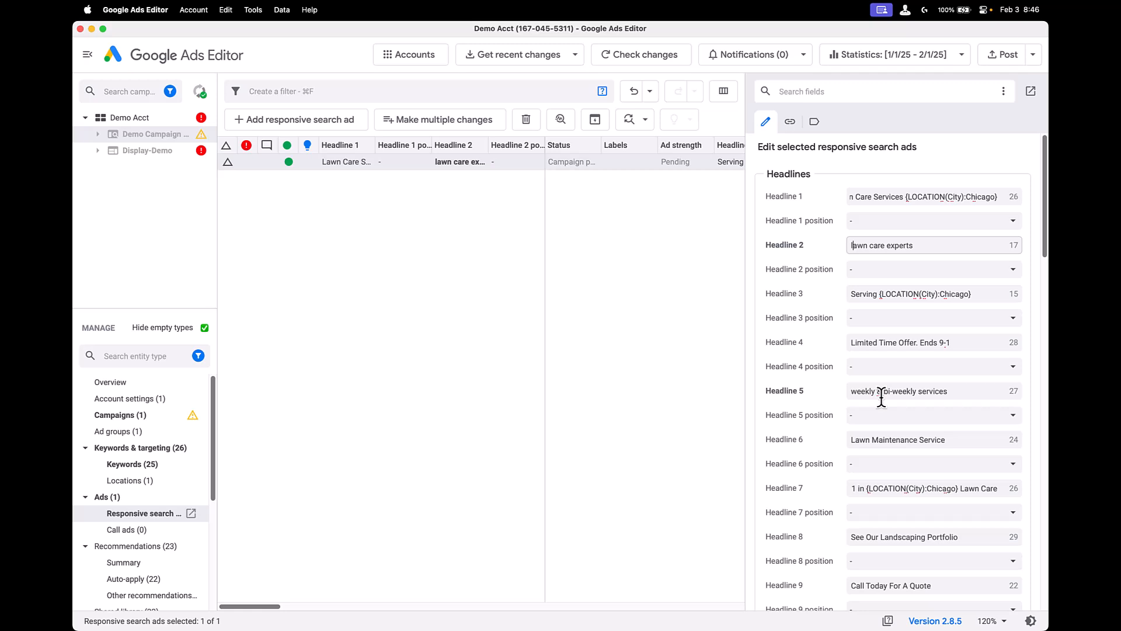
Step: Reopen the advanced change dialog for the responsive search ad and set its action to Change capitalization
key(super+shift+h)
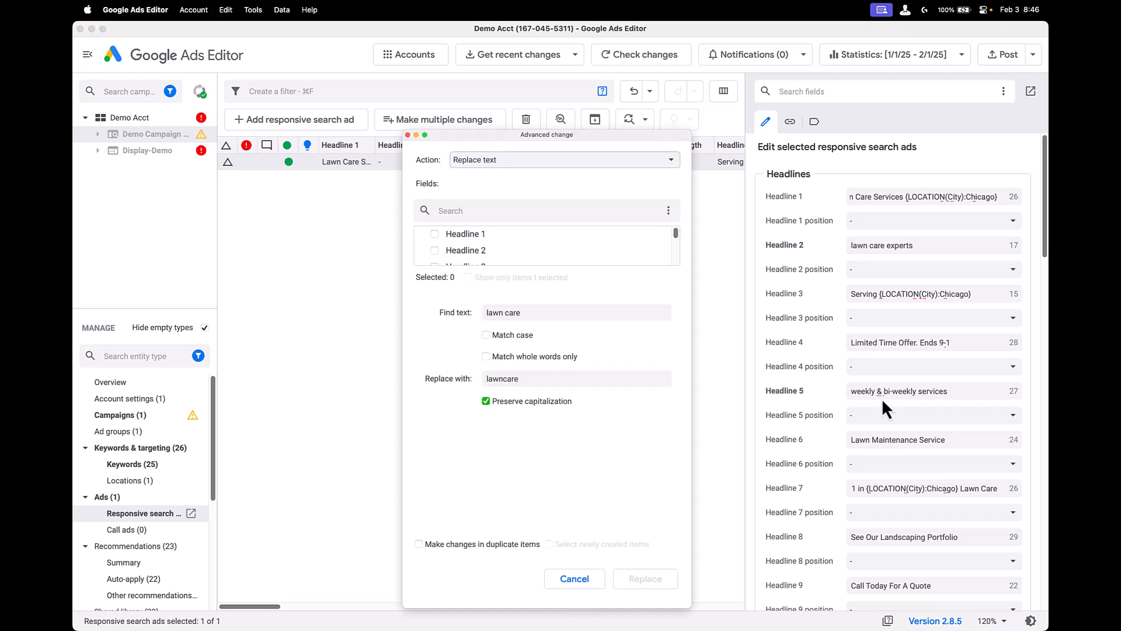
click(461, 251)
scroll(460, 251, down, 2)
click(448, 251)
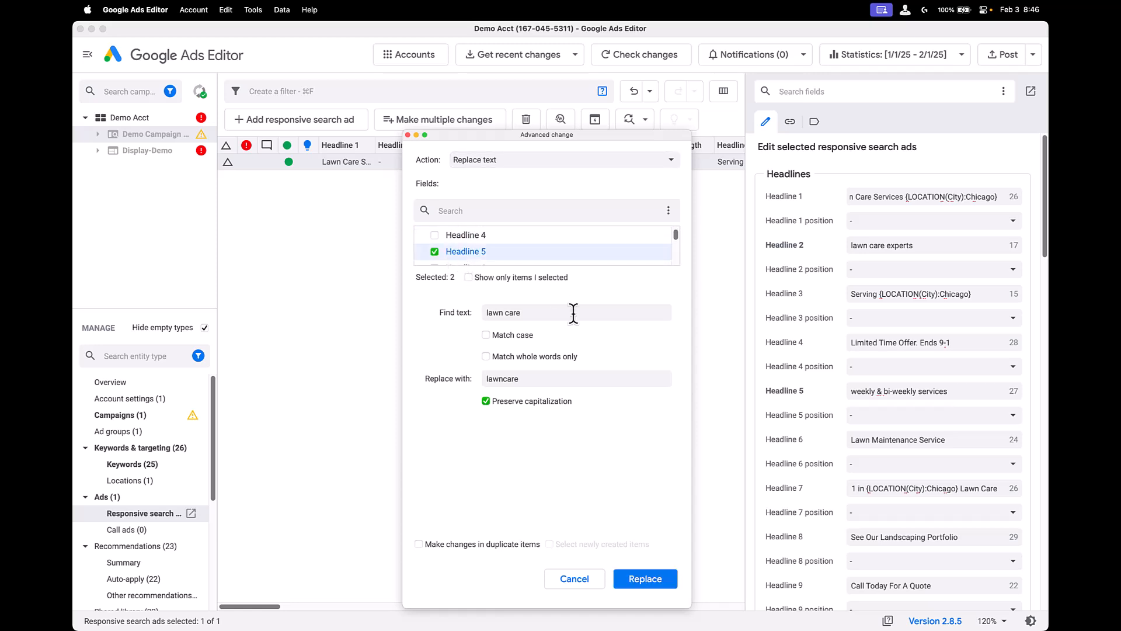
click(509, 159)
click(506, 190)
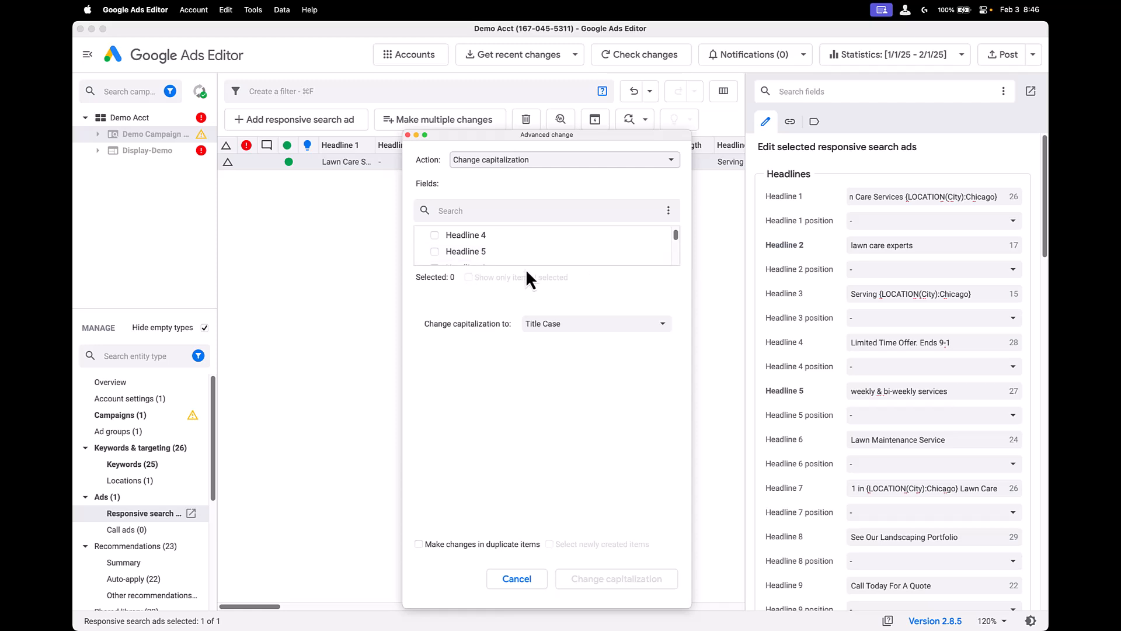
Step: Change Headline 2 and Headline 5 of the responsive search ad to Title Case
click(461, 255)
scroll(461, 254, up, 3)
click(461, 255)
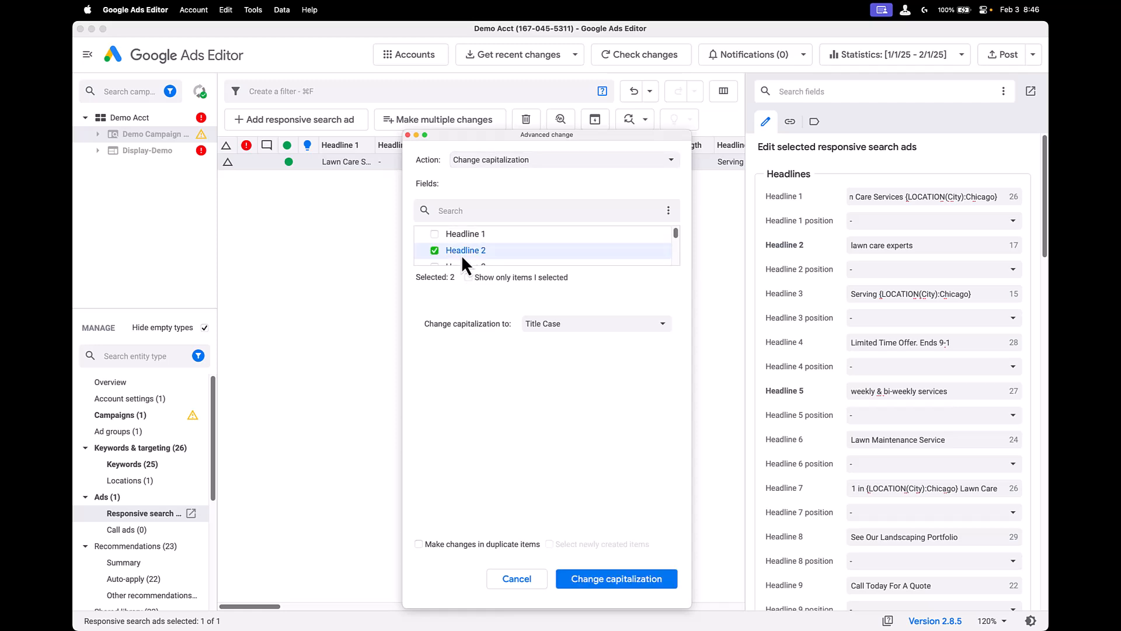
click(607, 328)
click(578, 327)
click(611, 580)
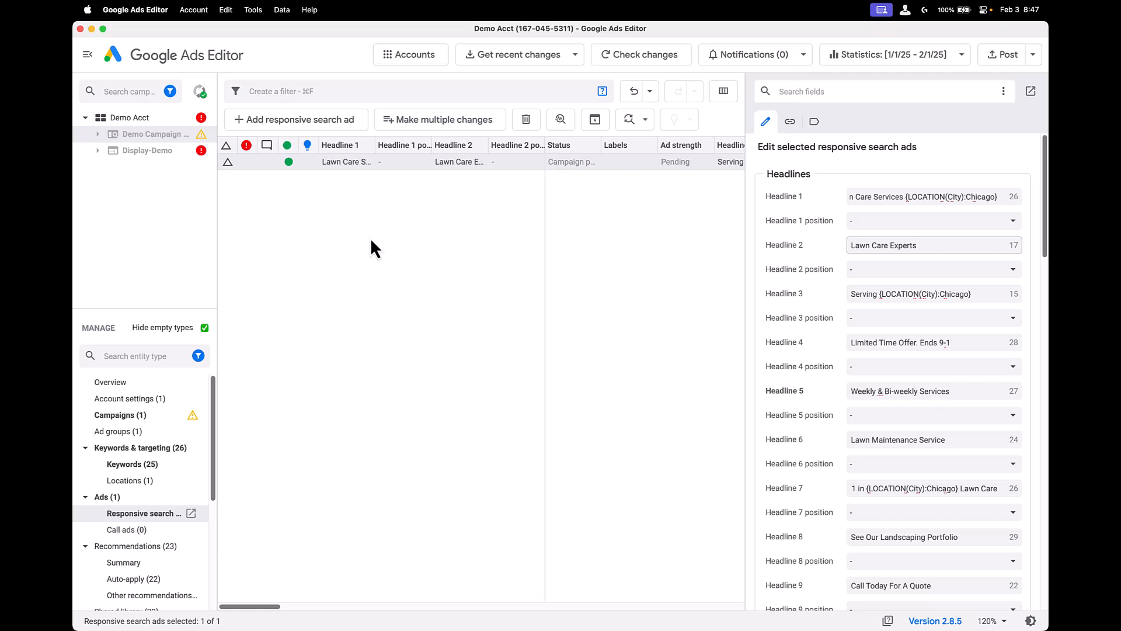
Step: Replace "Chicago" with "Denver" in all fields of the responsive search ad, preserving capitalization
key(super+h)
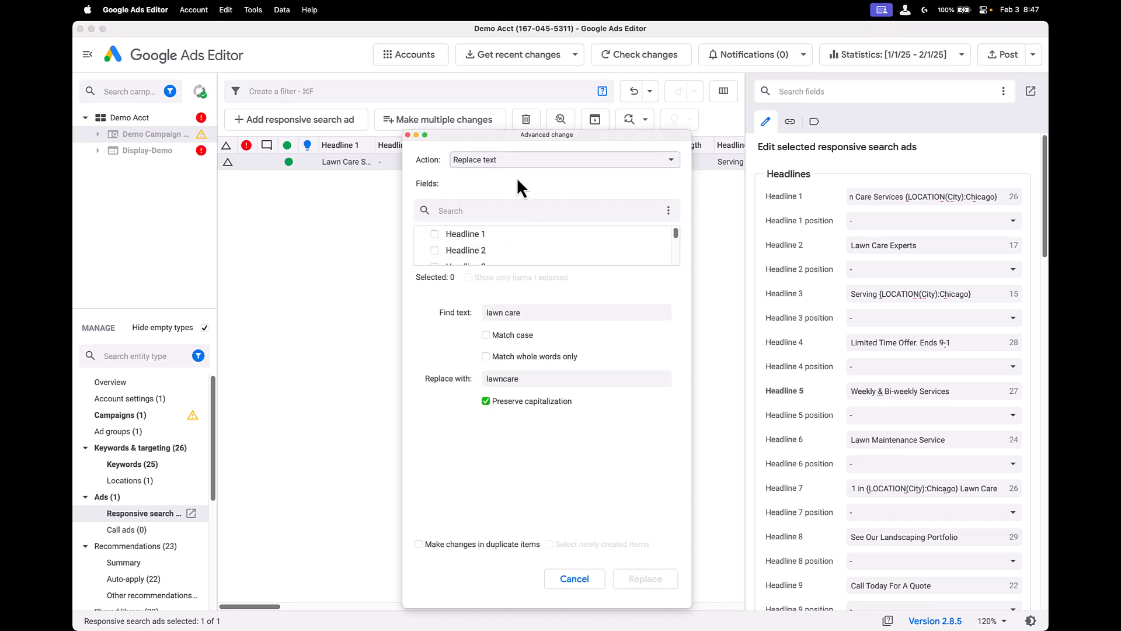
click(517, 162)
click(502, 158)
click(668, 210)
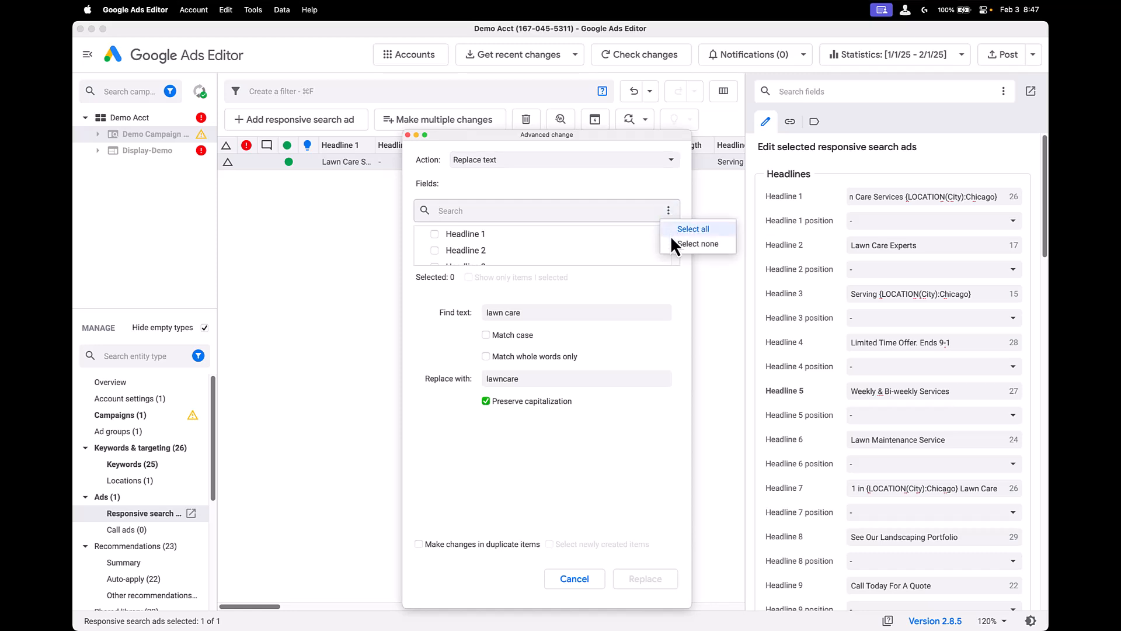
click(692, 229)
click(531, 313)
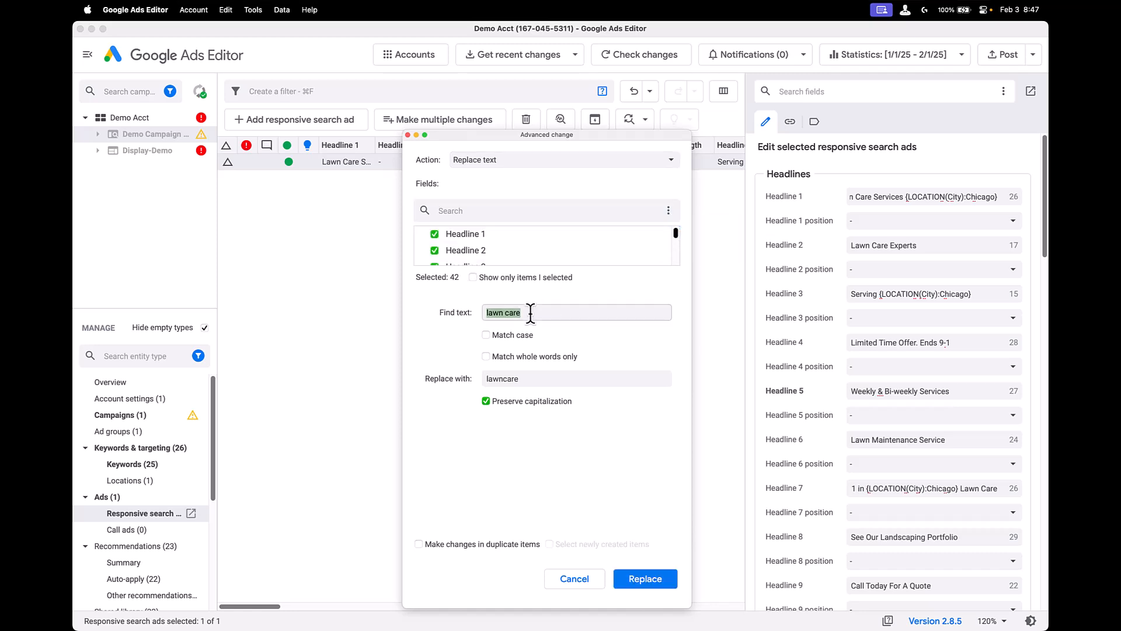
text(Chicago)
click(529, 379)
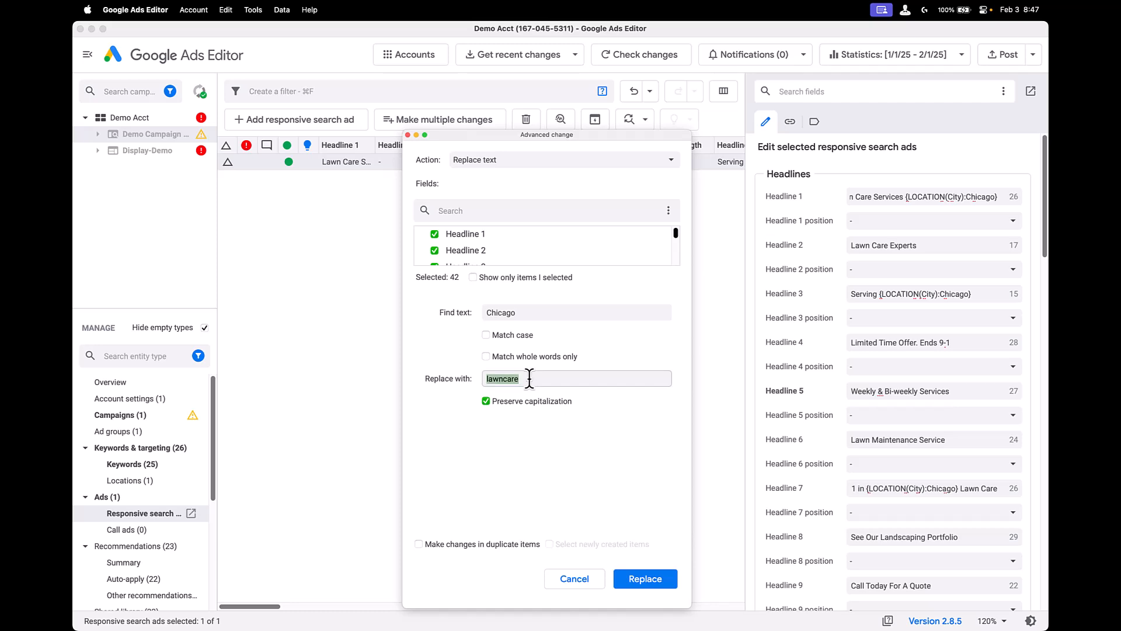
text(Denver)
click(642, 579)
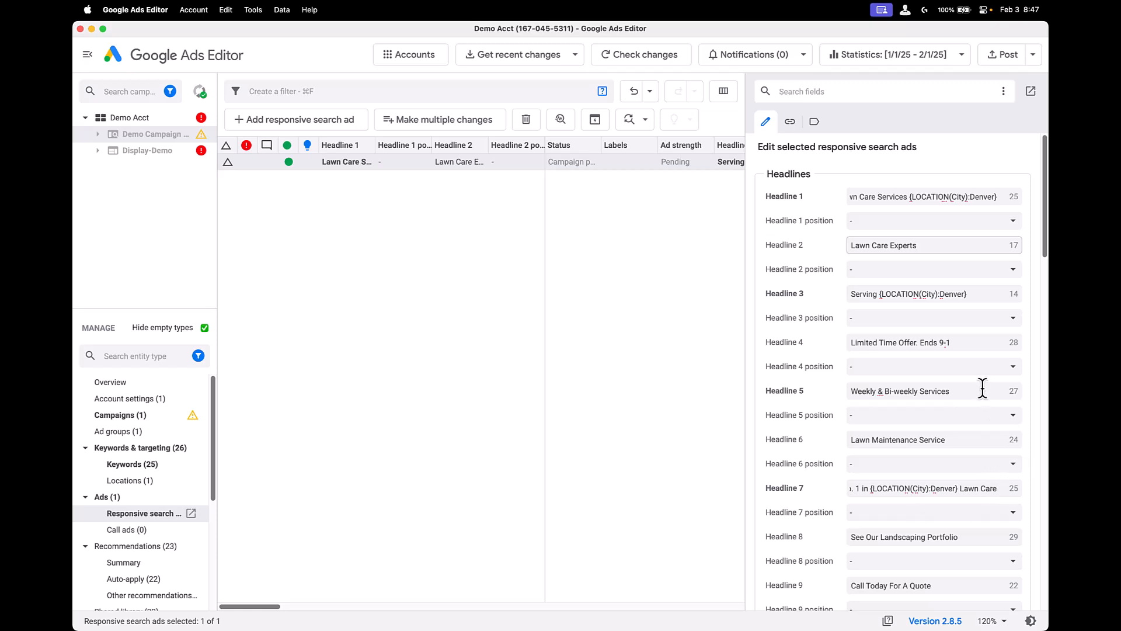
Step: Dock the floating edit pane again and look through the campaign's keywords across their bid, quality and statistics columns
drag(959, 344, 940, 342)
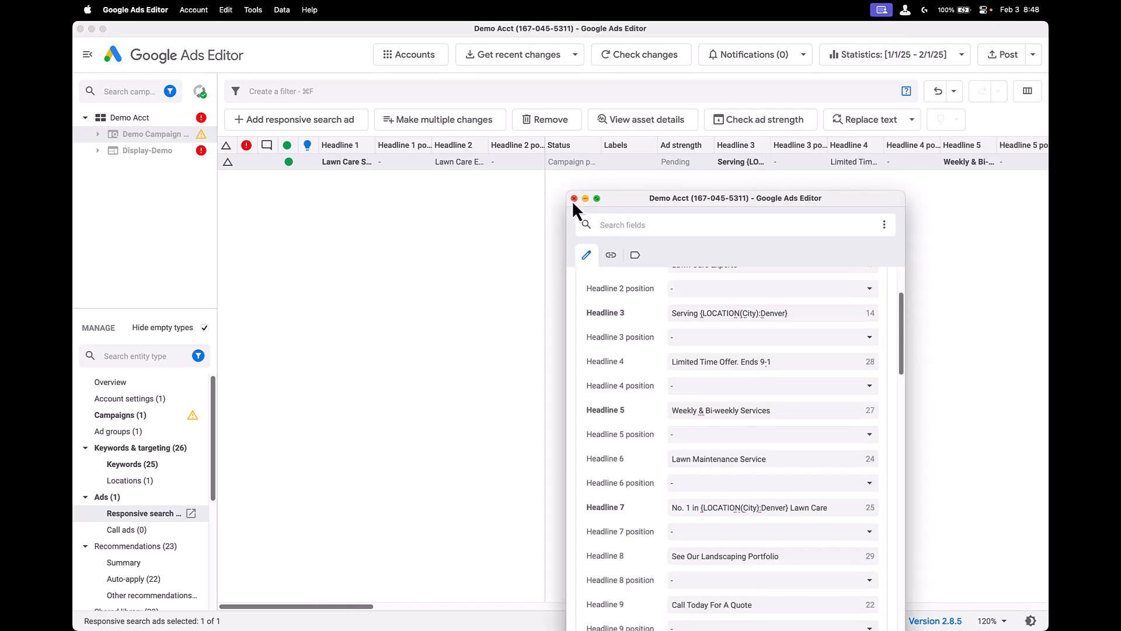
click(574, 199)
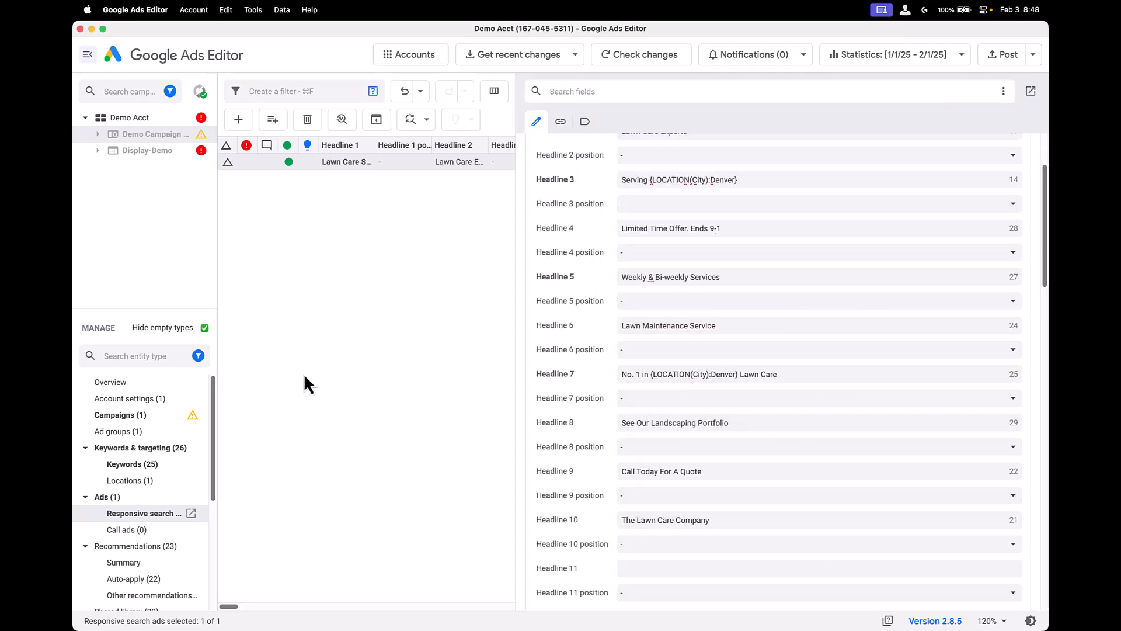
click(113, 413)
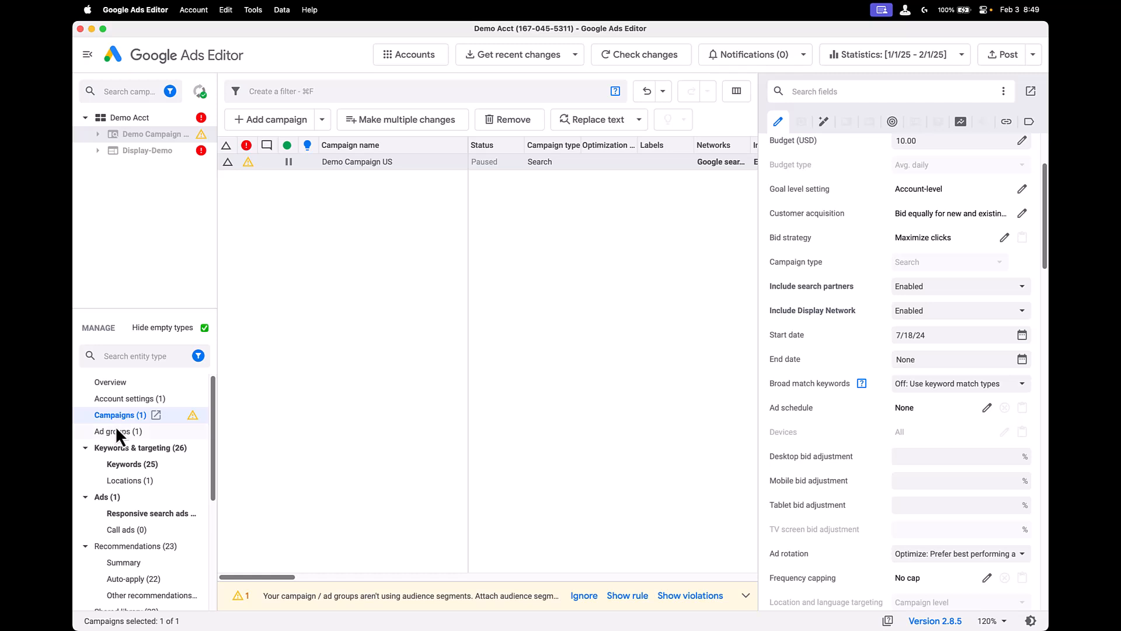
click(119, 464)
scroll(420, 417, right, 10)
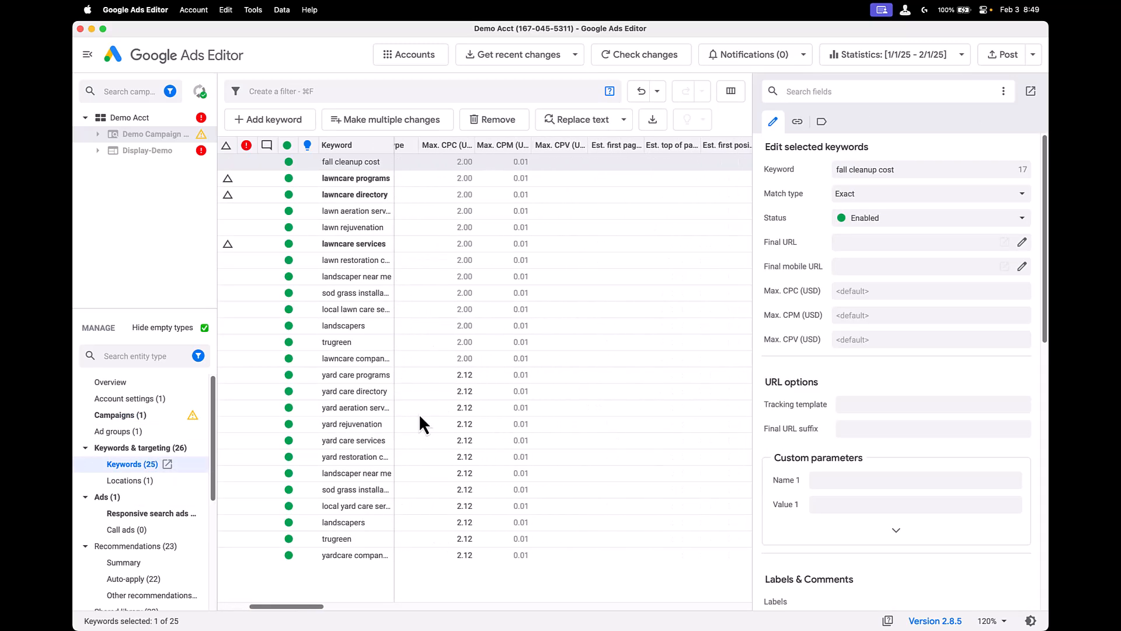
scroll(419, 417, right, 10)
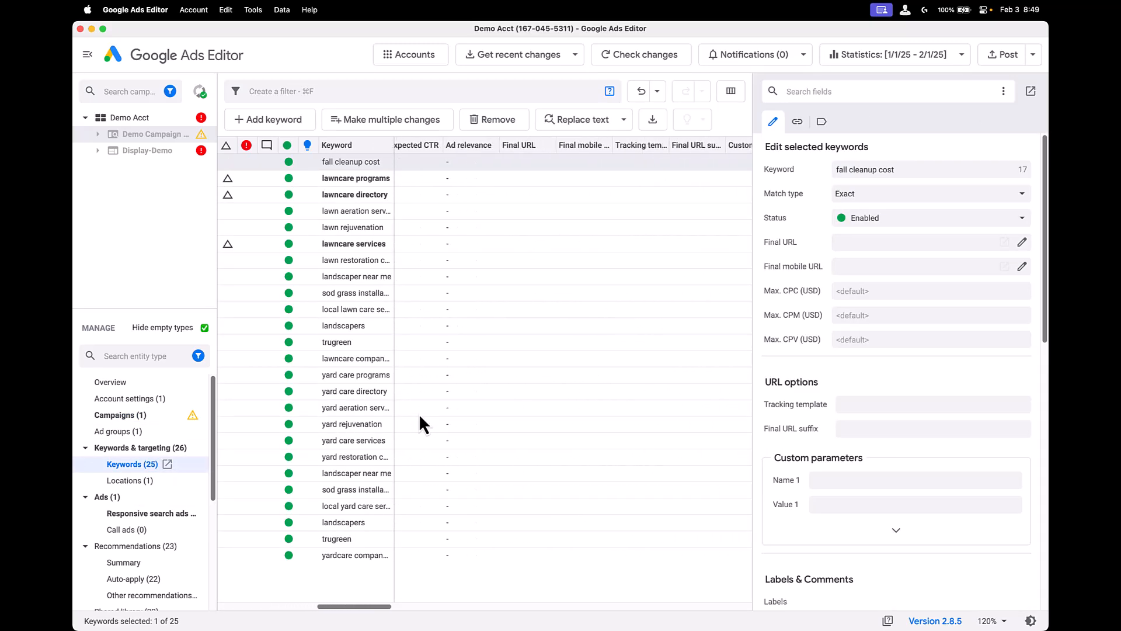
scroll(418, 413, right, 1)
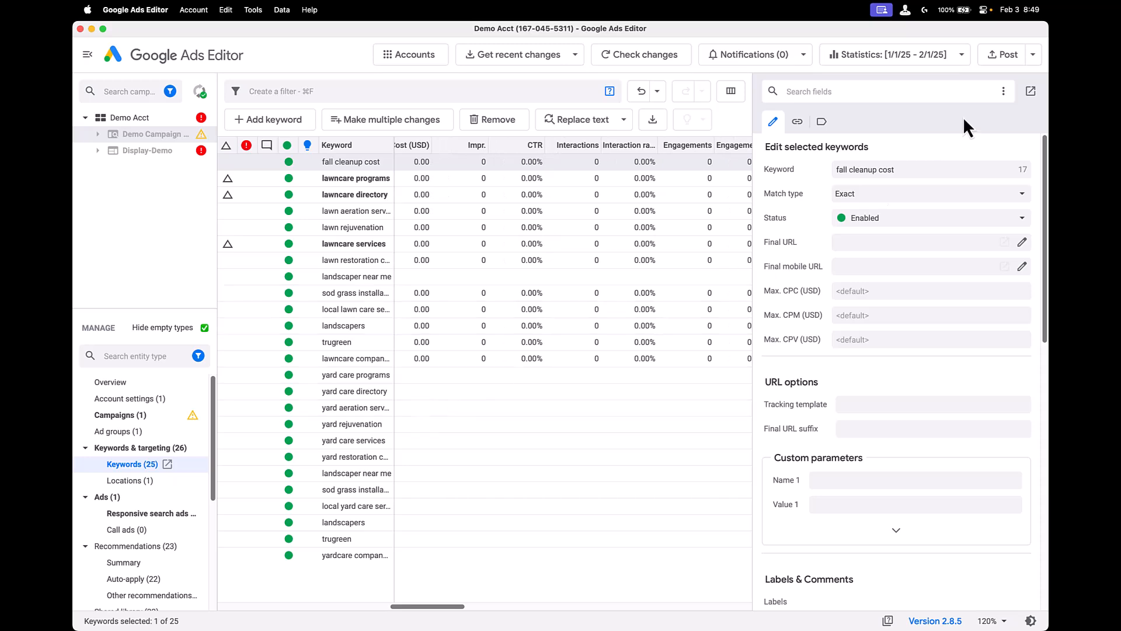
Step: Detach the keyword edit pane into its own window, move it higher, and minimize it
click(1028, 94)
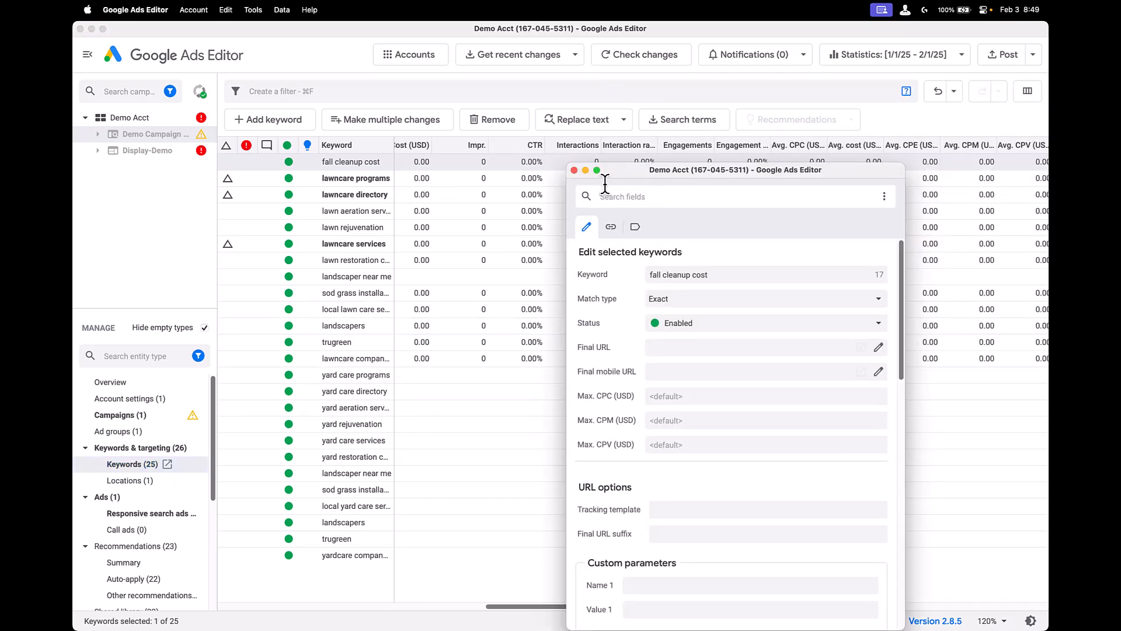
drag(625, 168, 613, 80)
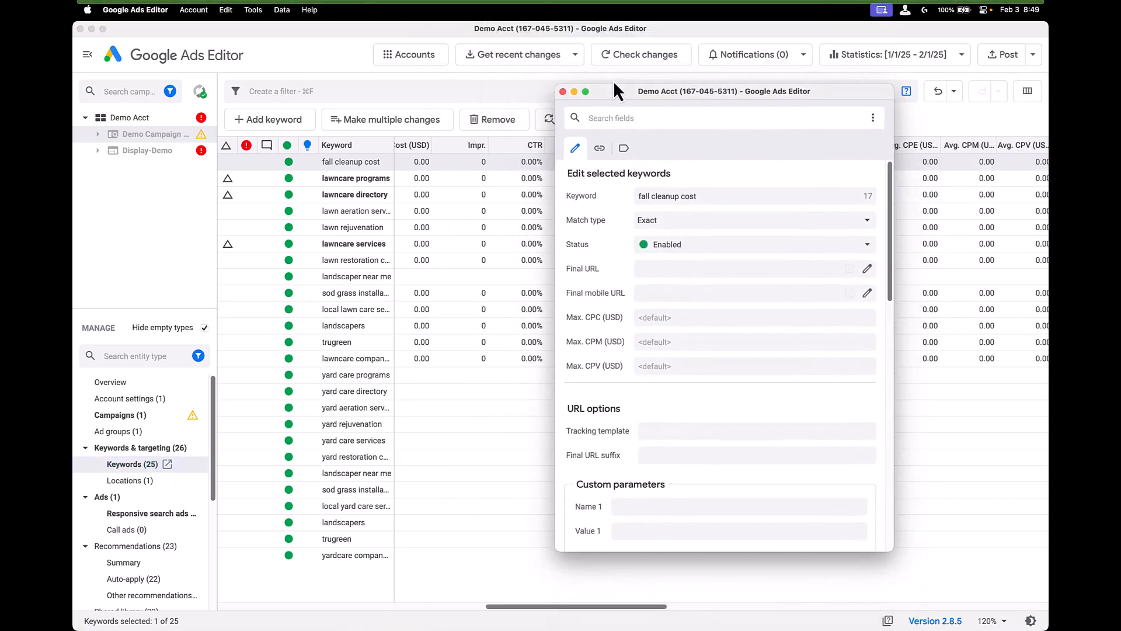
click(573, 90)
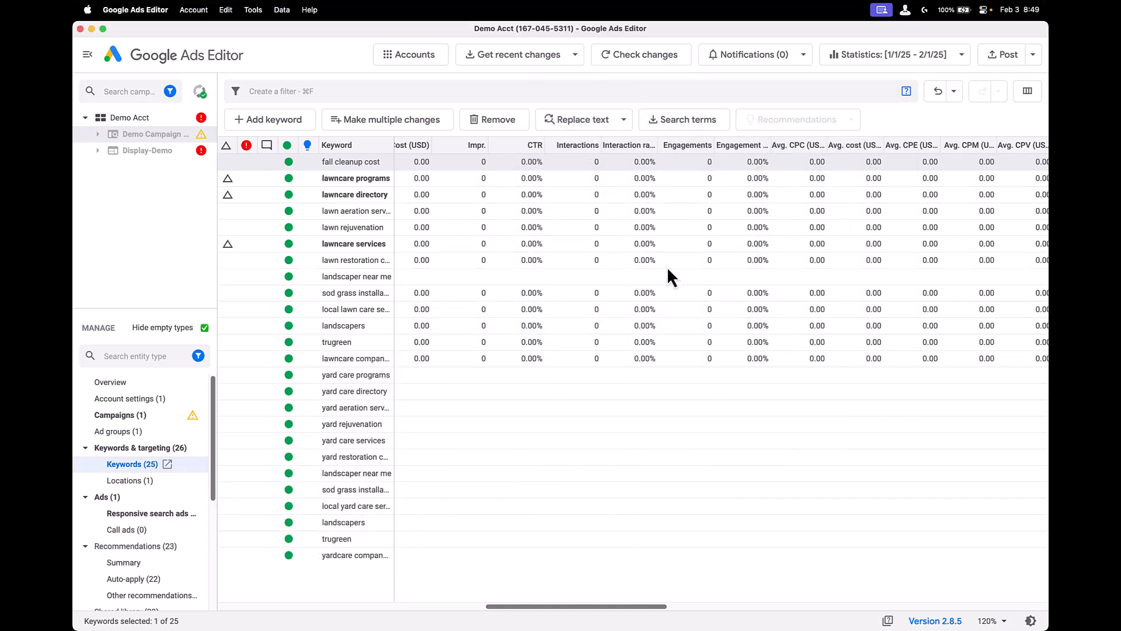
Step: Examine the keyword columns across the widened grid, temporarily hiding the account tree and entity list for more room
click(527, 282)
scroll(527, 282, right, 5)
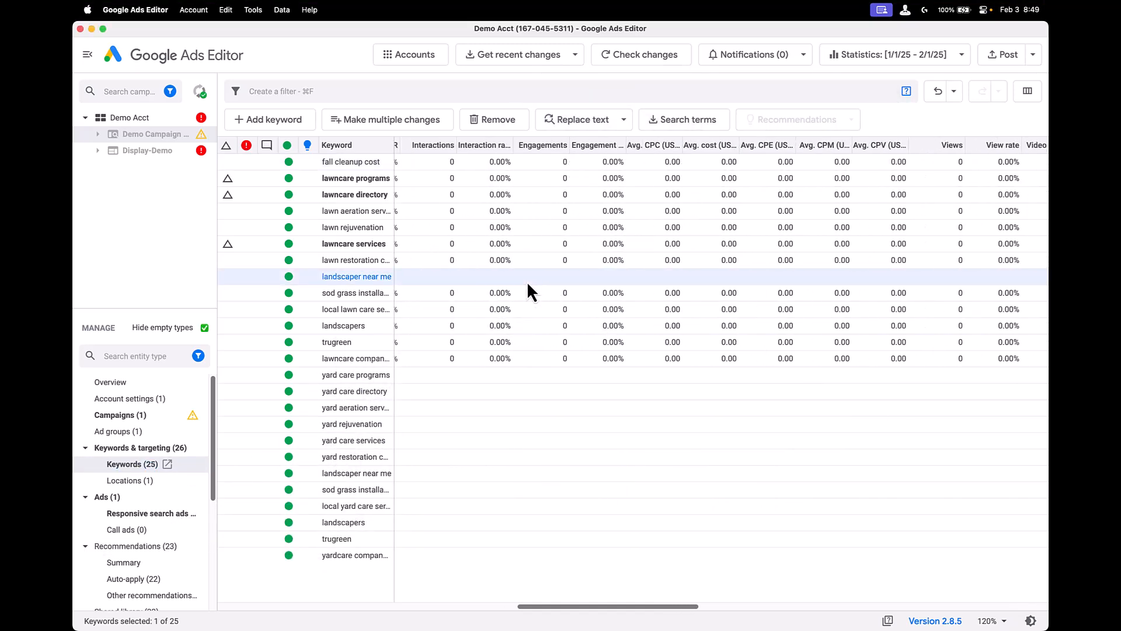
scroll(528, 284, left, 3)
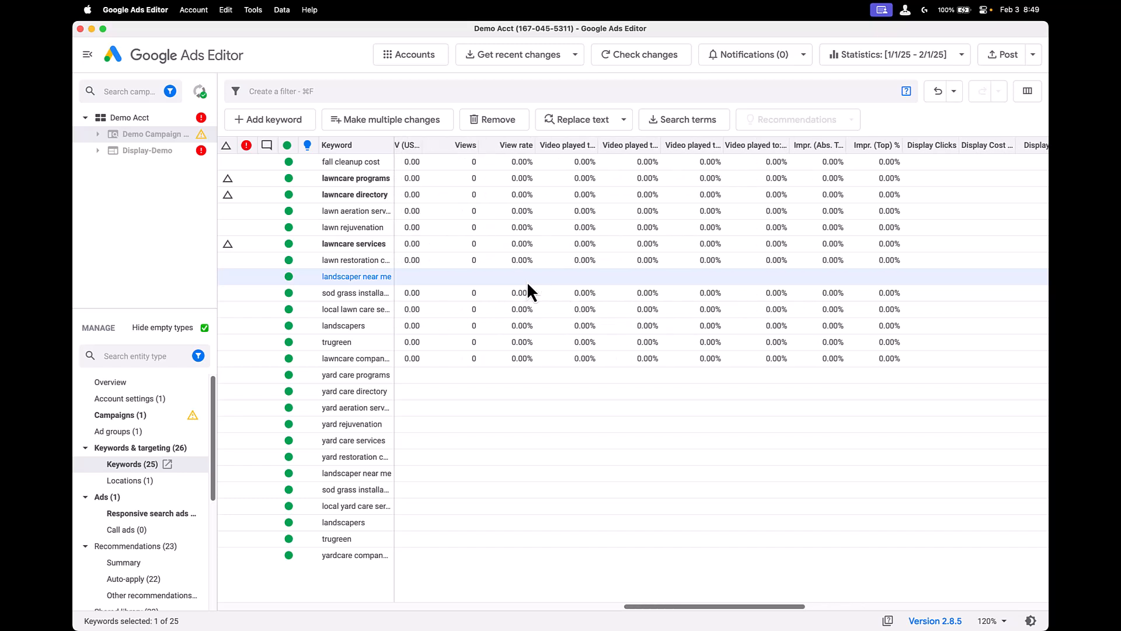
click(87, 54)
scroll(466, 208, left, 10)
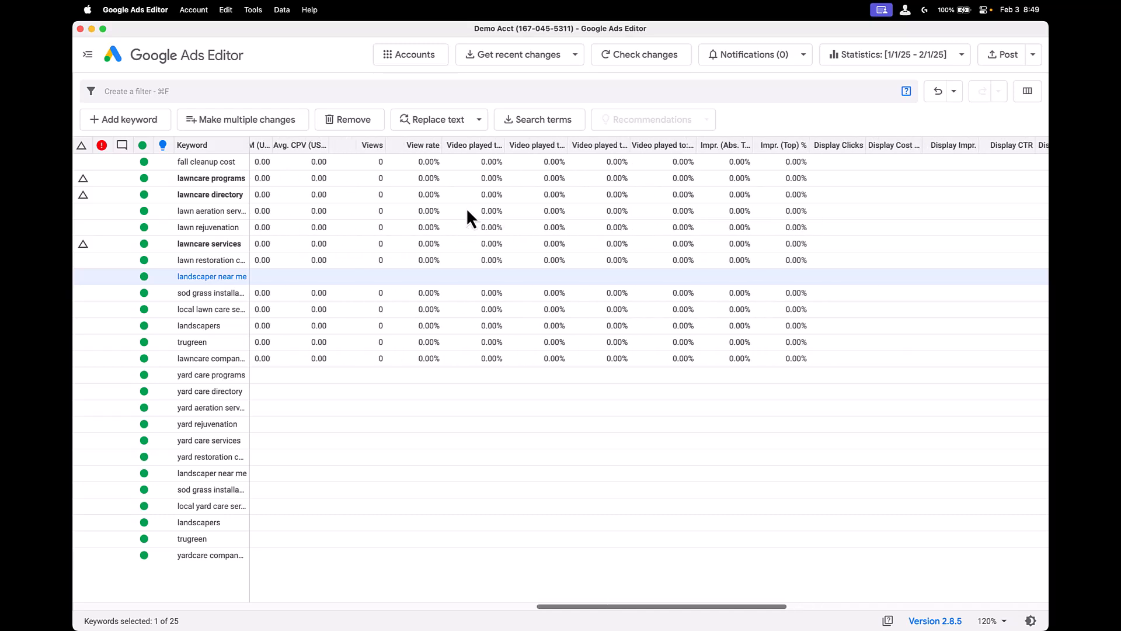
scroll(413, 199, right, 10)
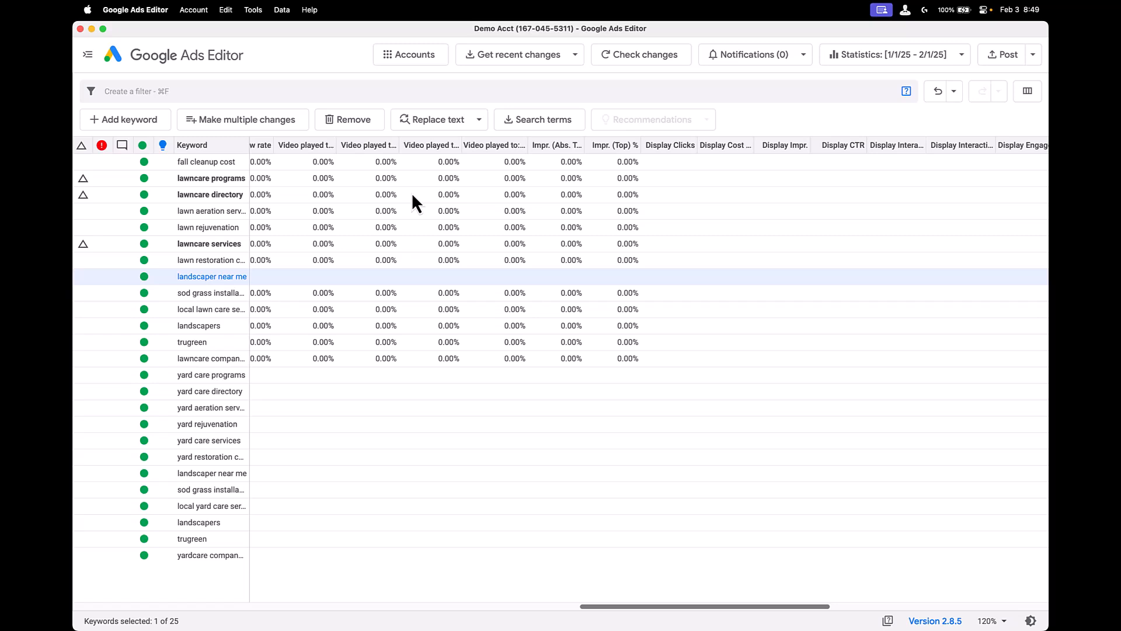
scroll(395, 404, left, 15)
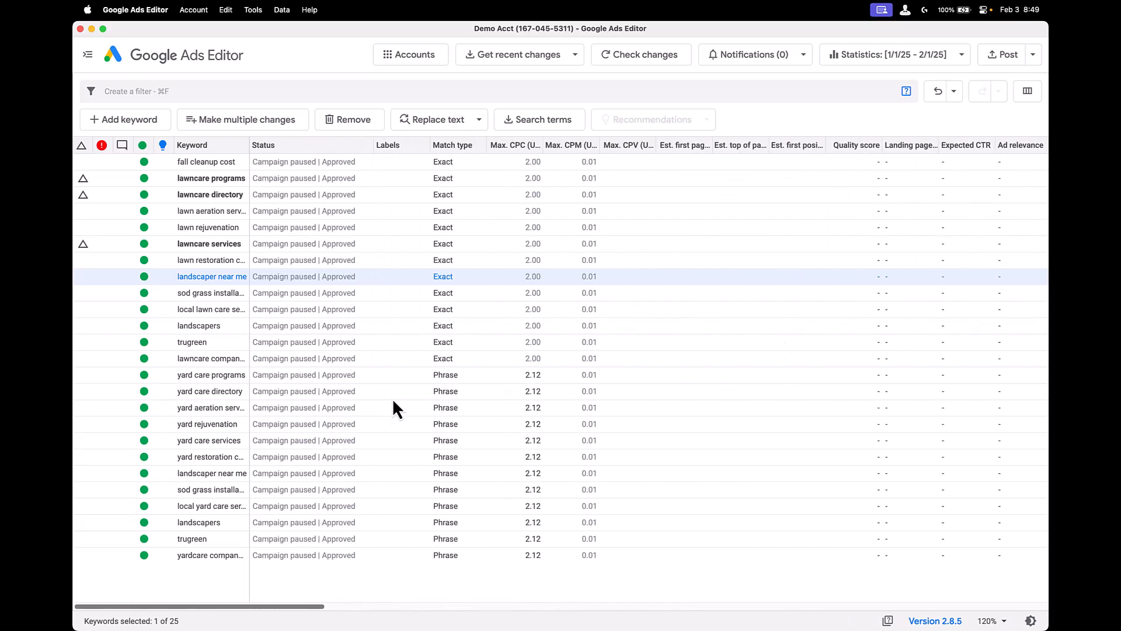
click(88, 55)
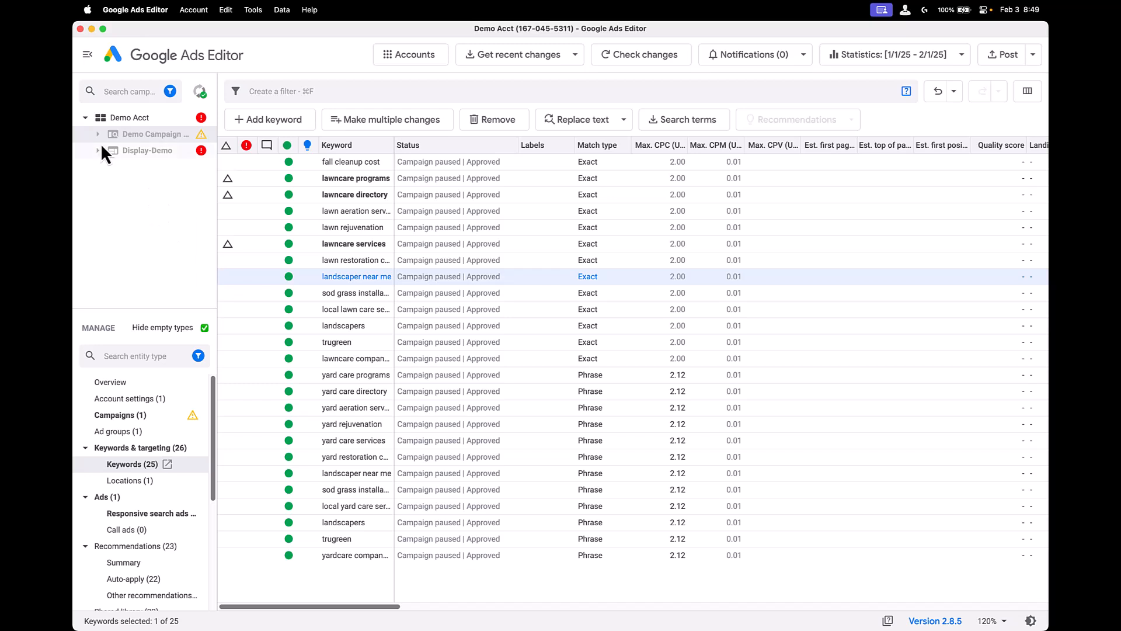
Step: Duplicate Demo Campaign US in the campaign list and open the ad groups of the copy
double_click(132, 135)
click(123, 414)
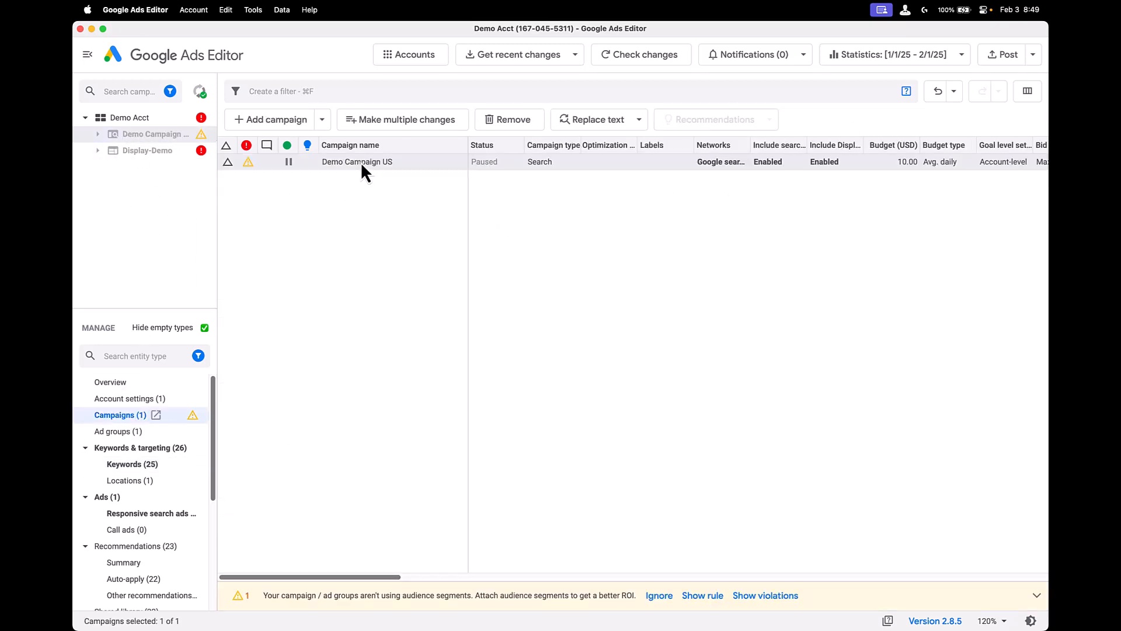
click(303, 164)
key(super+v)
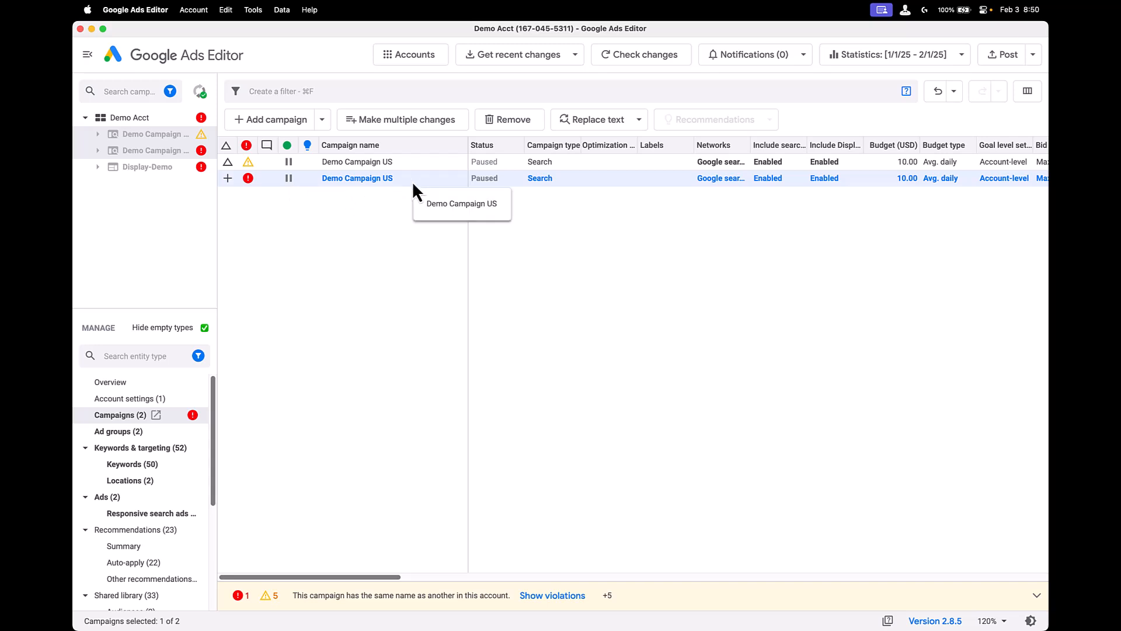
double_click(366, 182)
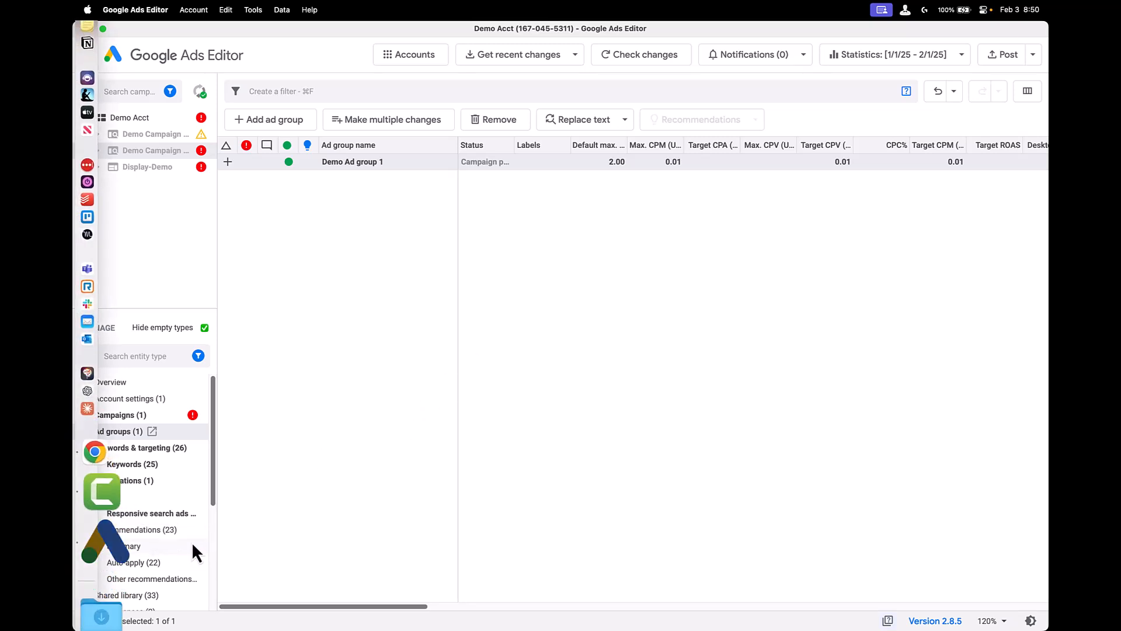
Step: Restore the minimized edit pane window so the selected ad group's settings can be edited
right_click(137, 535)
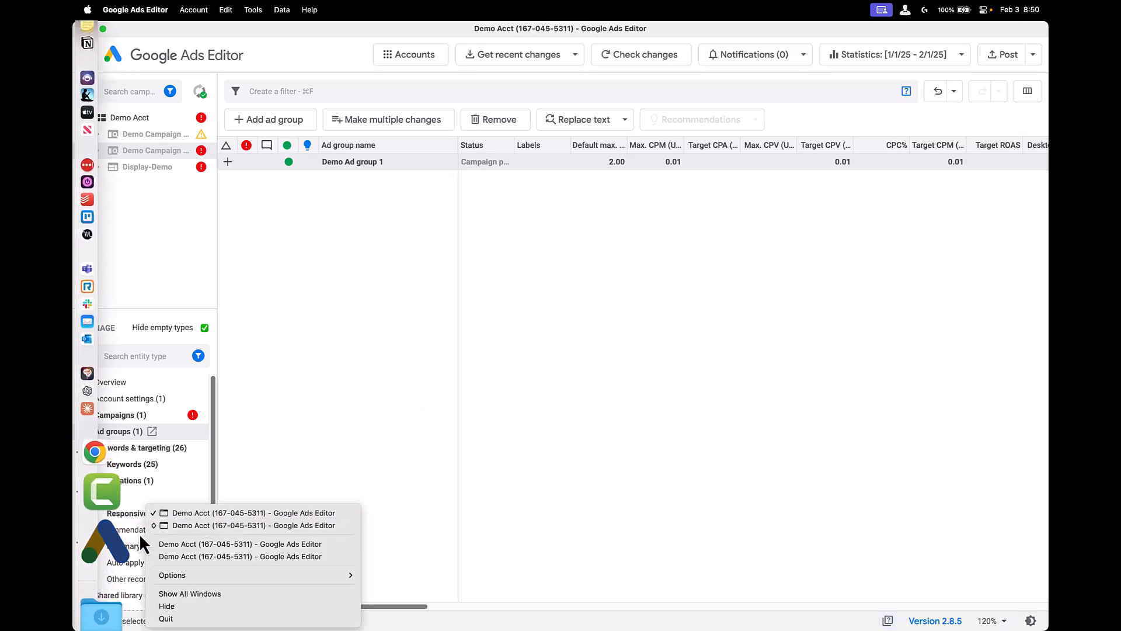
click(222, 524)
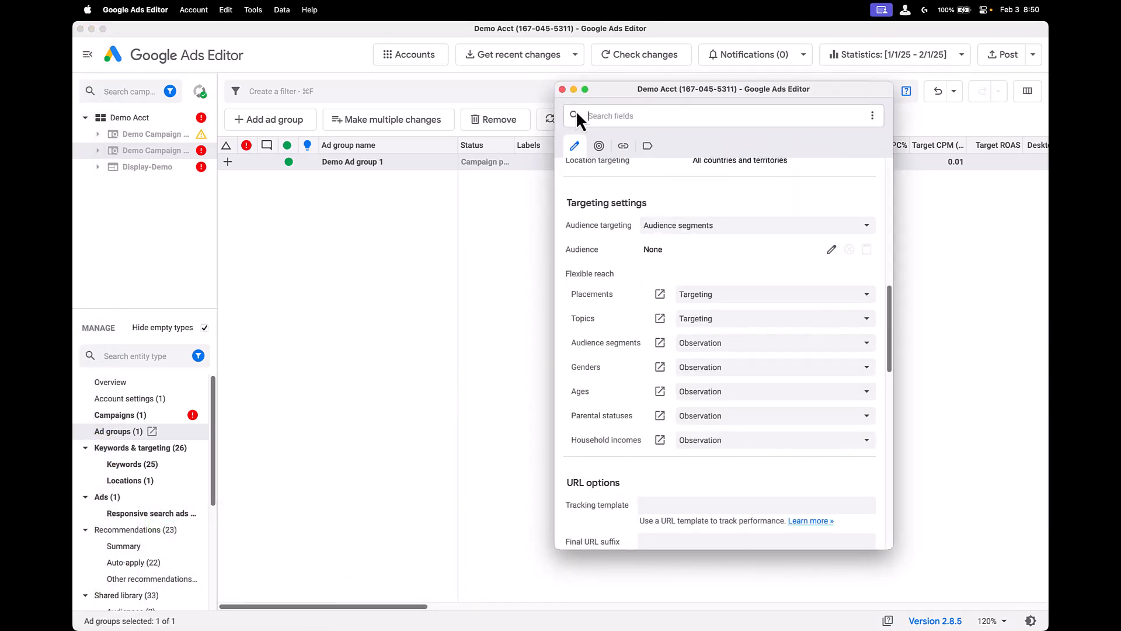
Step: Dock the detached edit pane back beside the grid and go to the ad group's name field
click(562, 89)
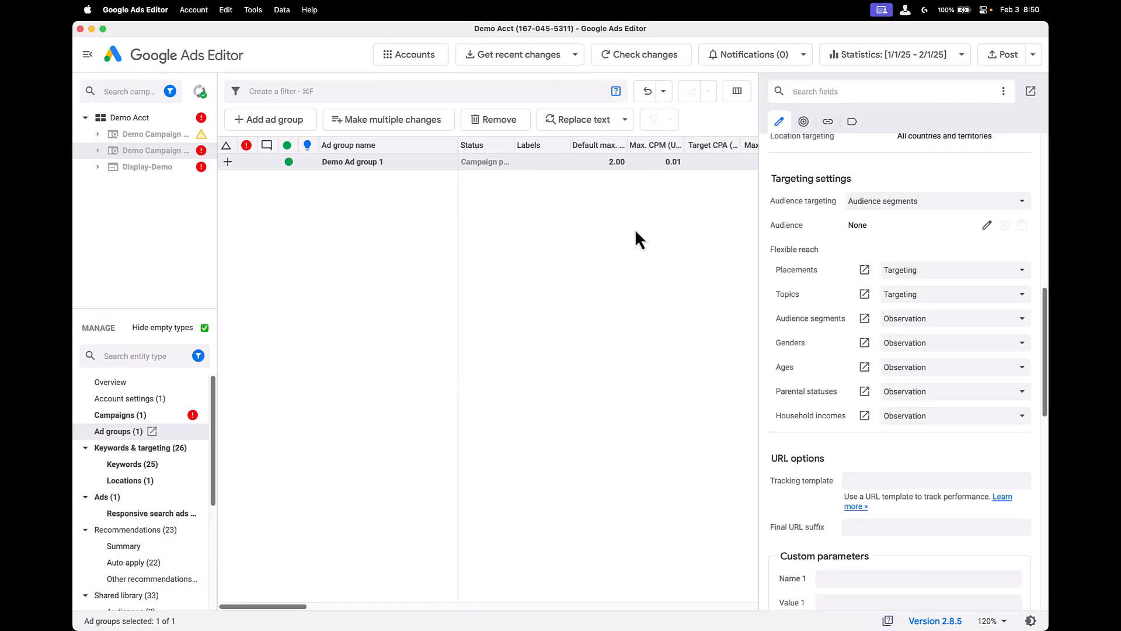
scroll(820, 226, up, 15)
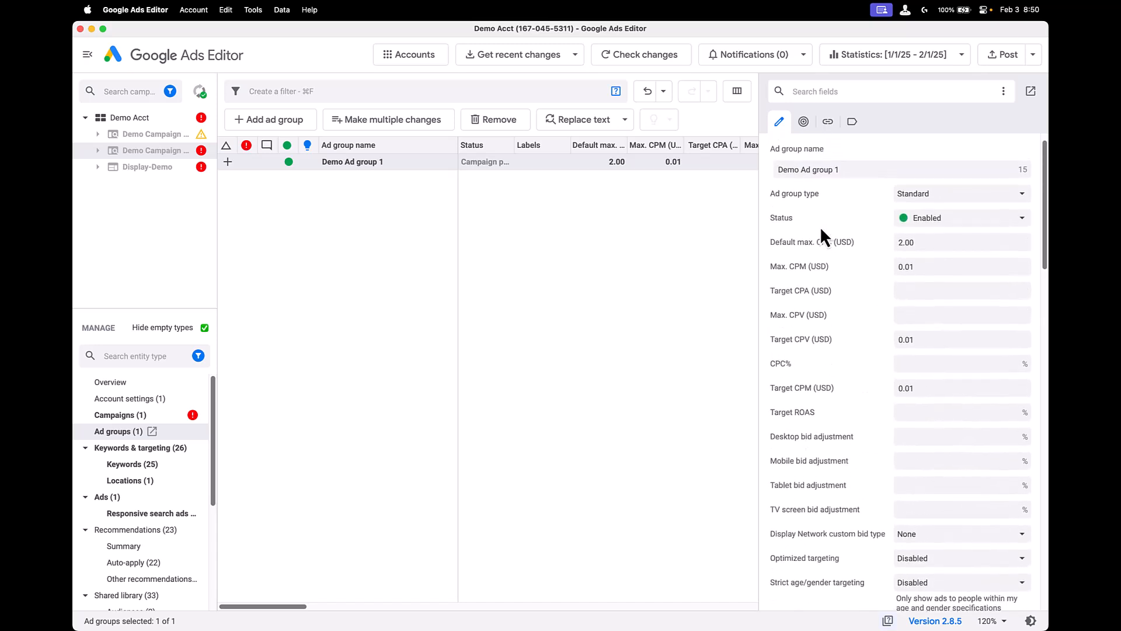
click(845, 189)
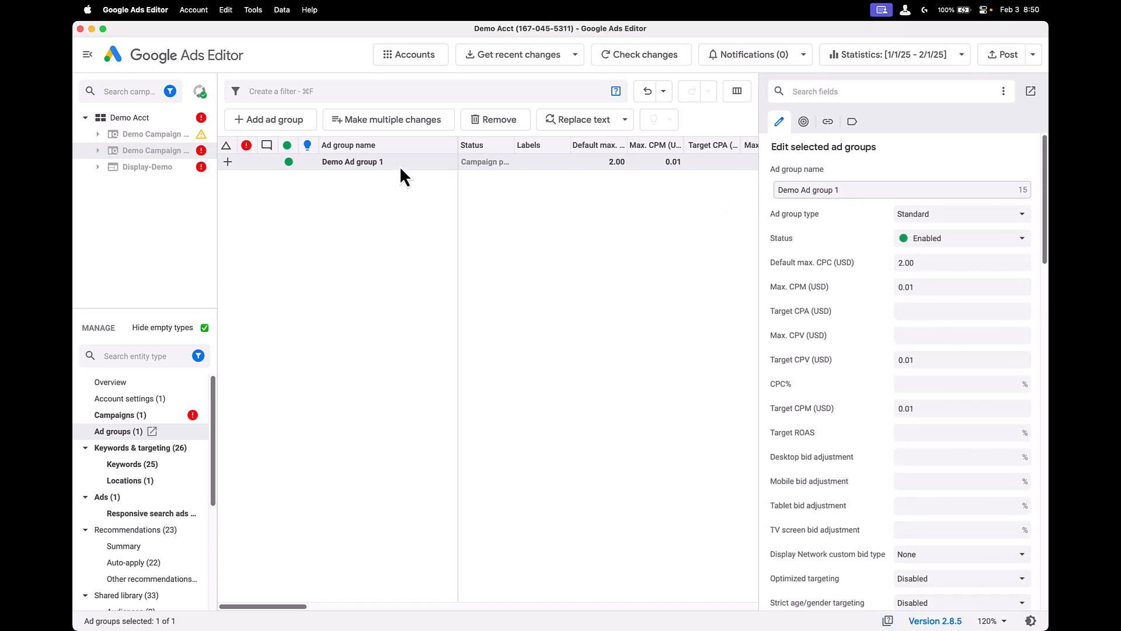
Step: Rename the duplicated campaign to Demo Campaign CA
click(130, 416)
scroll(866, 169, up, 3)
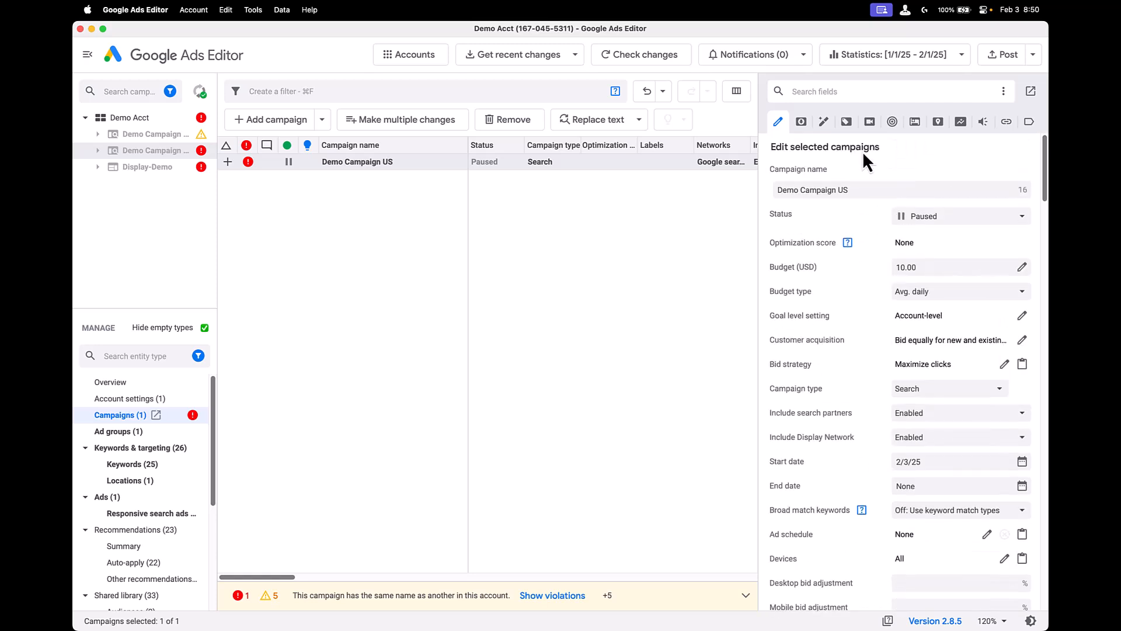
click(850, 190)
key(BackSpace)
key(BackSpace)
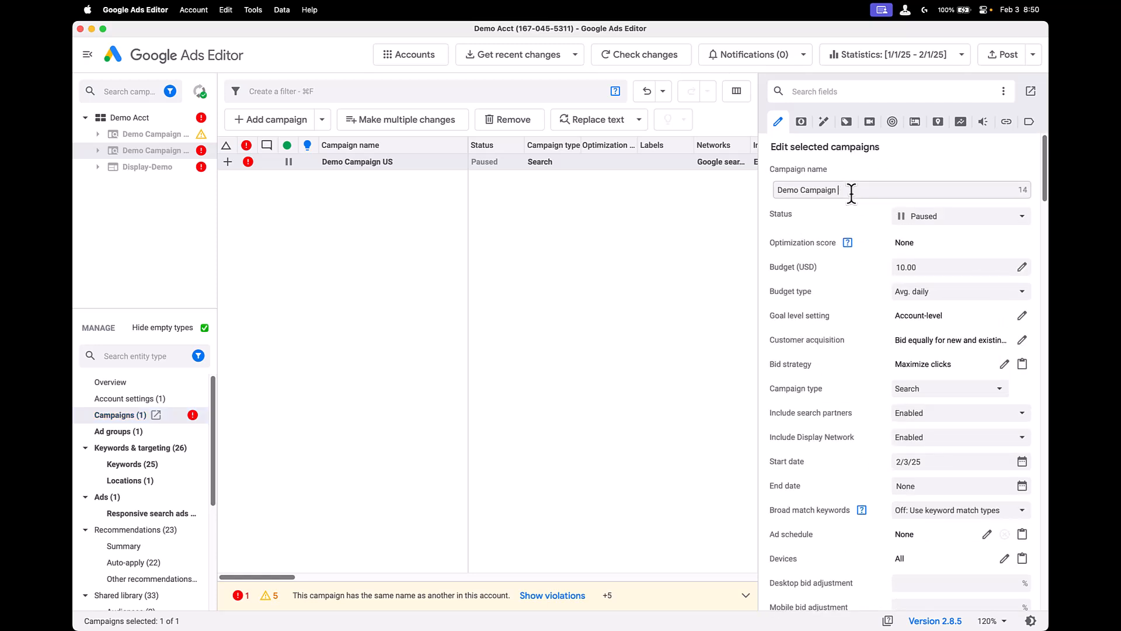
text(CA)
key(BackSpace)
text(A)
click(631, 394)
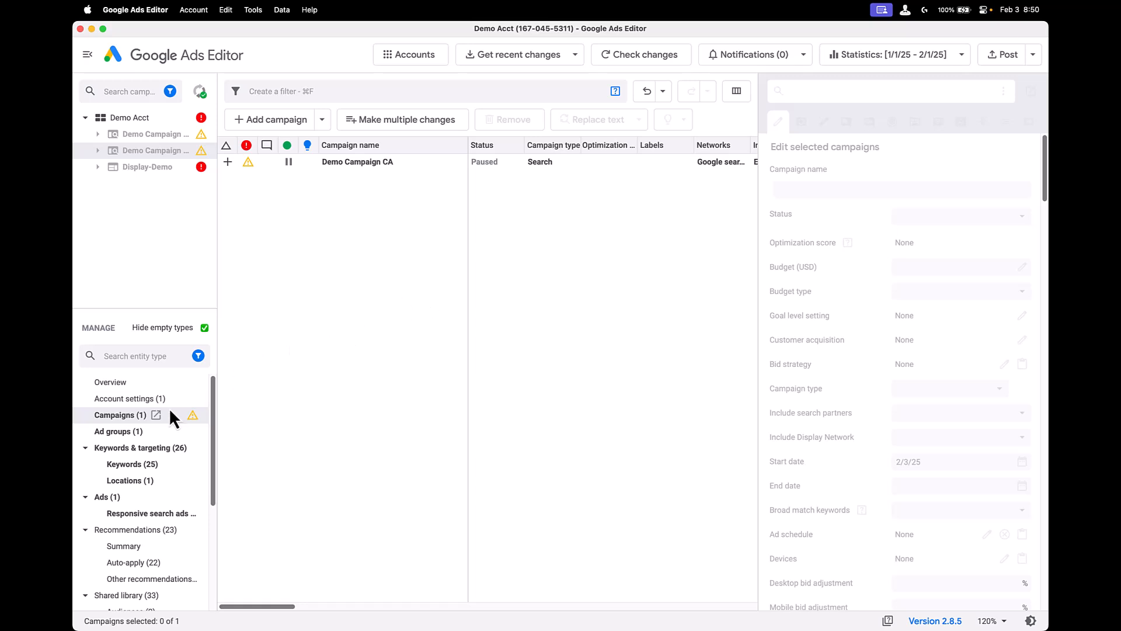
Step: Set up a text replacement on the copied campaign's responsive search ad, with all of its fields included
click(132, 513)
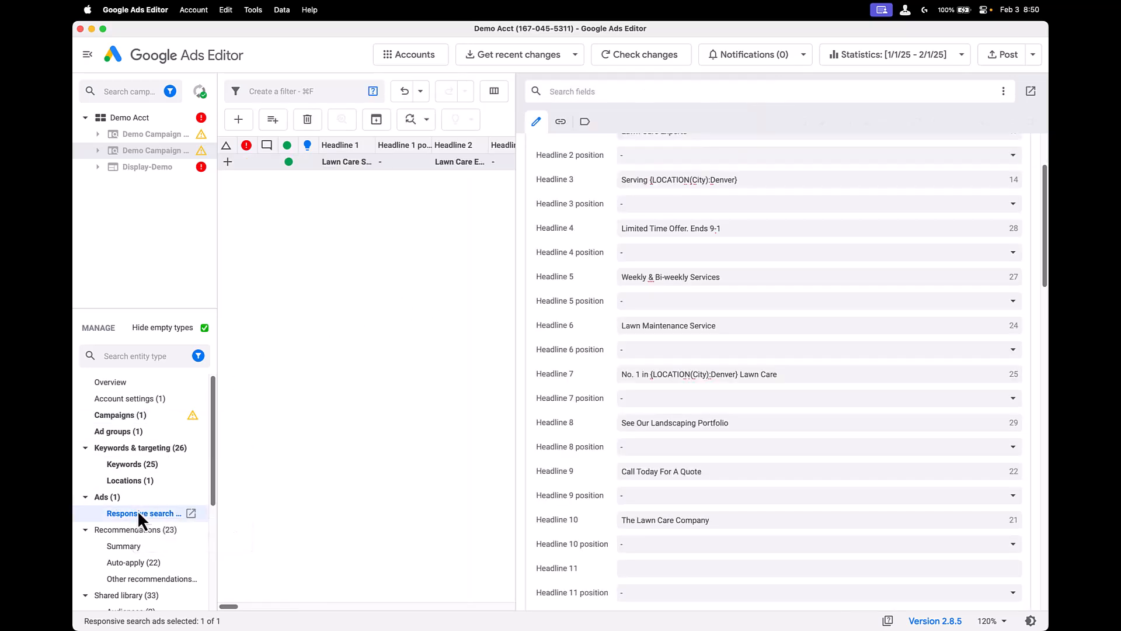
click(432, 269)
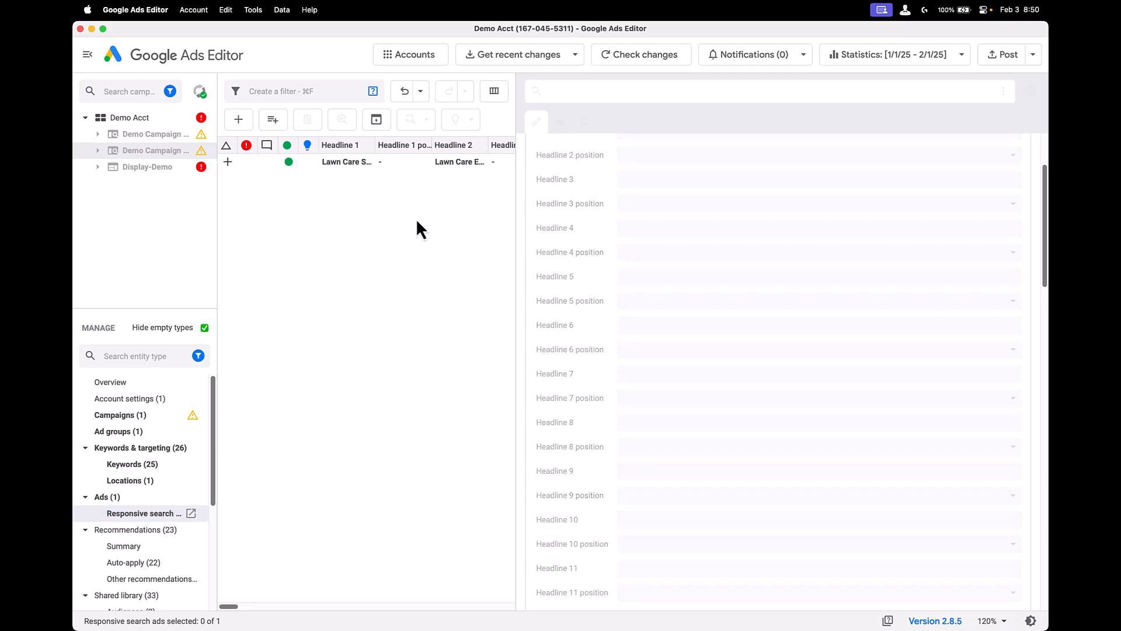
click(370, 166)
key(super+h)
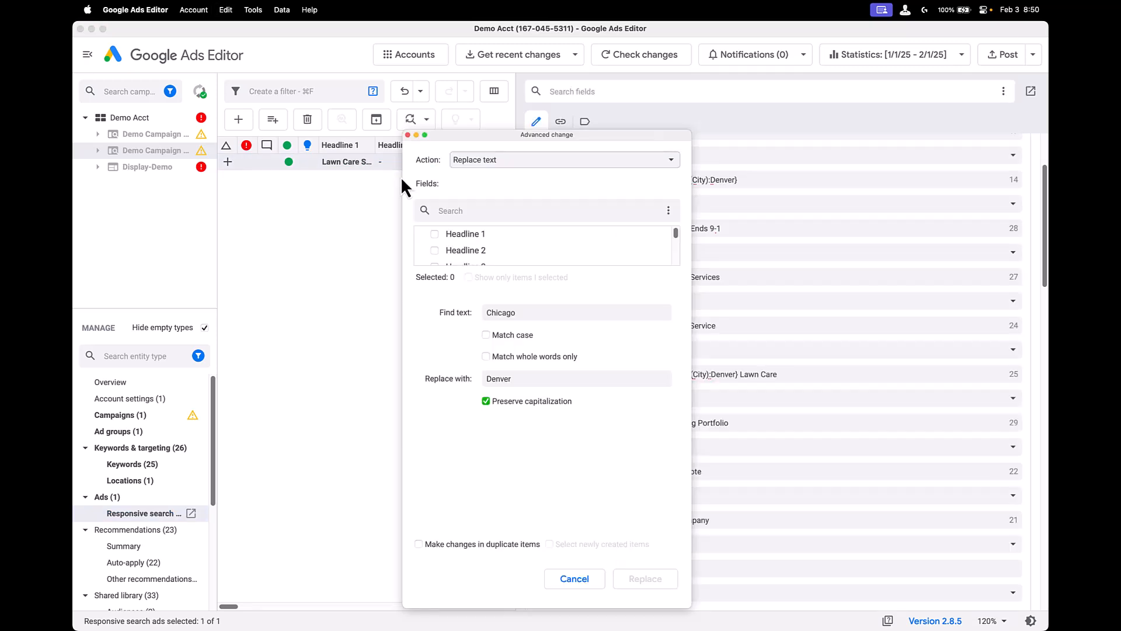
click(668, 210)
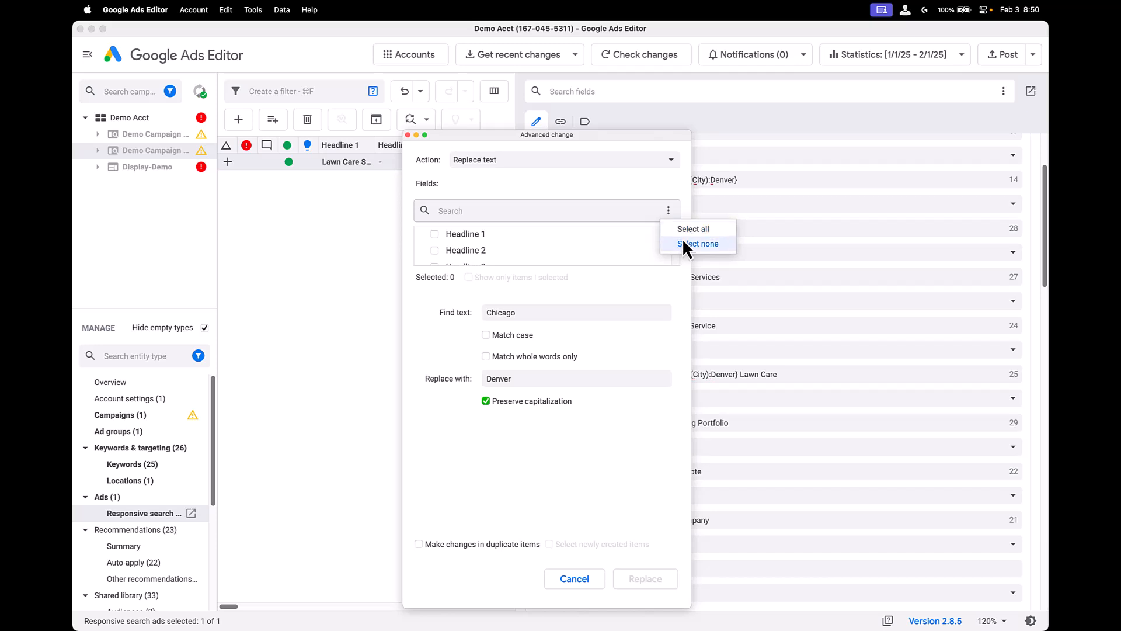
click(684, 231)
Step: Replace Denver with Toronto throughout the selected responsive search ad
double_click(517, 310)
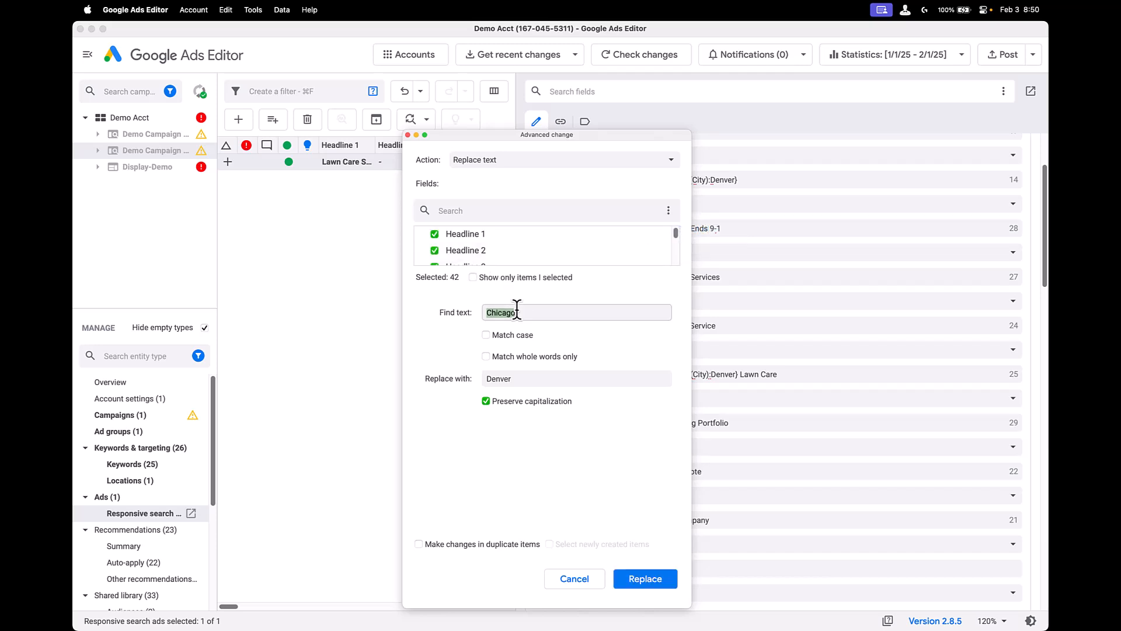
text(Denver)
double_click(526, 378)
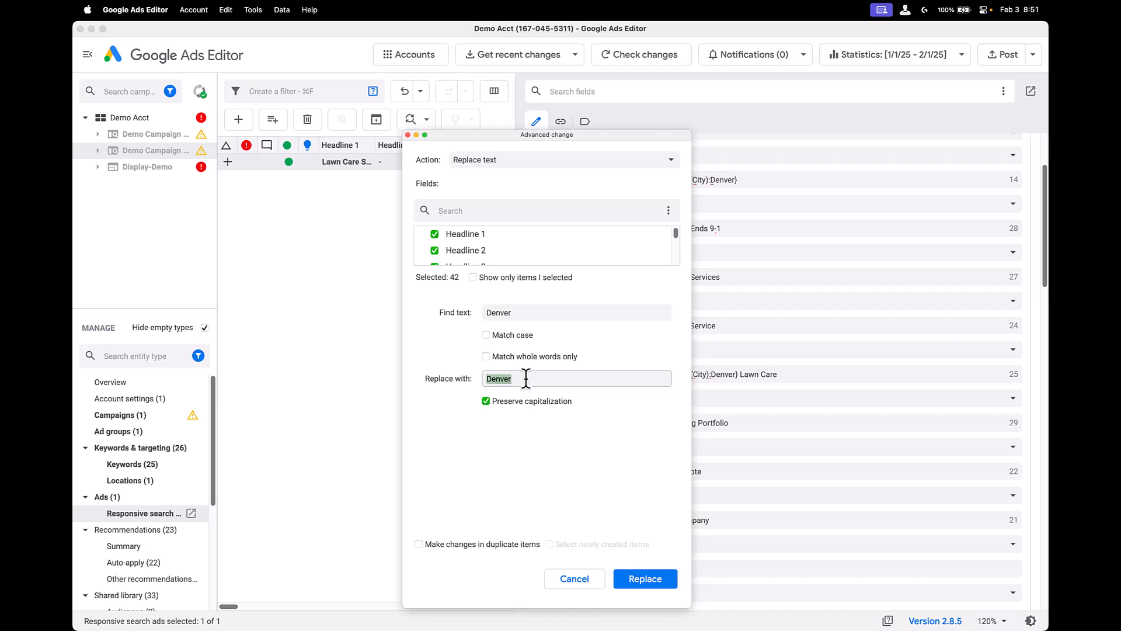
text(Toronto)
key(BackSpace)
key(BackSpace)
key(BackSpace)
key(BackSpace)
text(onto)
click(652, 585)
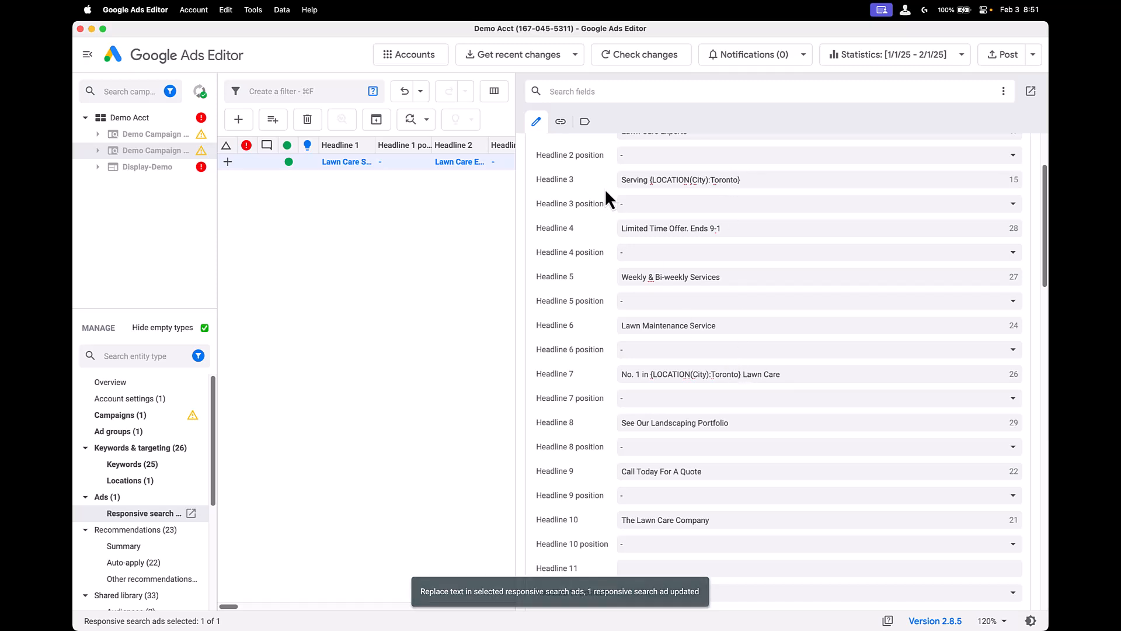
Step: Widen the grid by narrowing the edit pane, and check the pending changes in all campaigns
drag(513, 296, 685, 291)
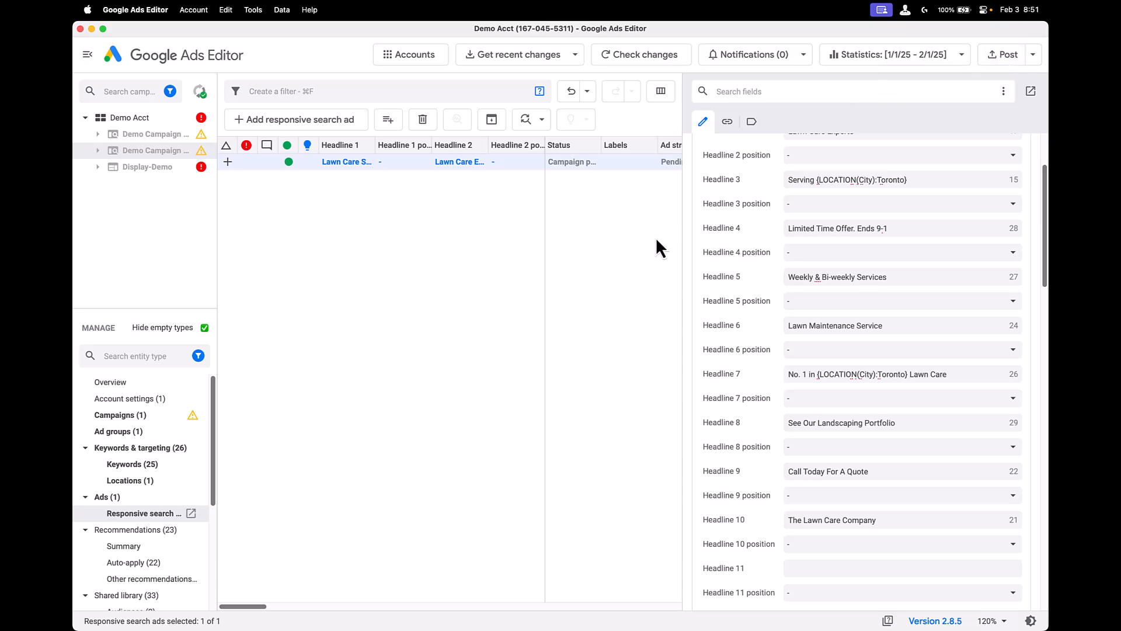
click(636, 57)
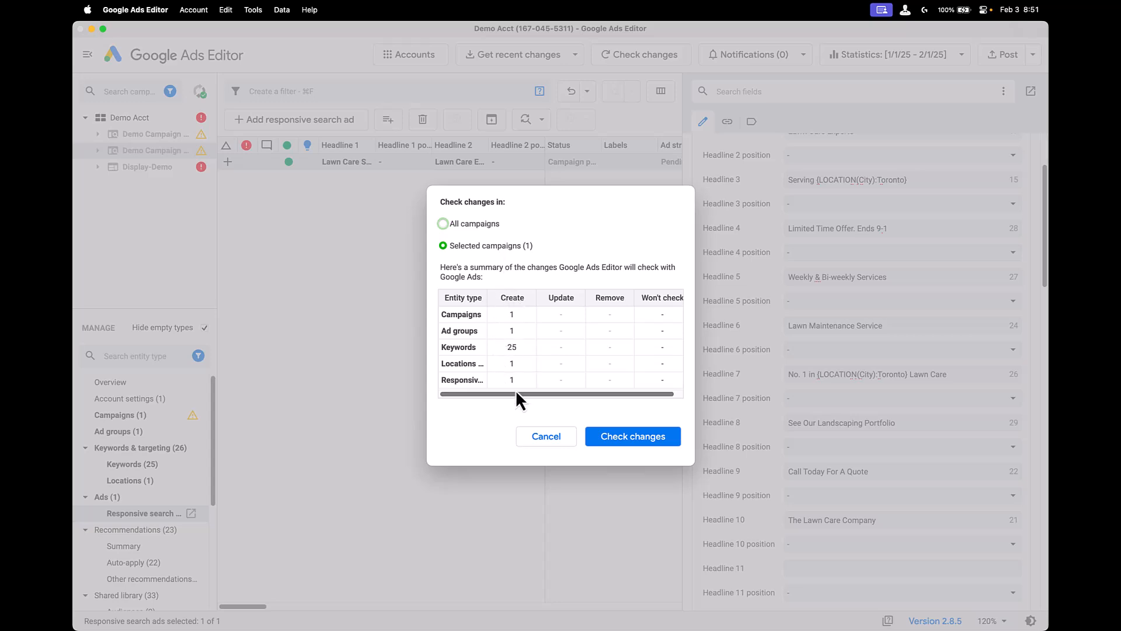
scroll(516, 390, right, 1)
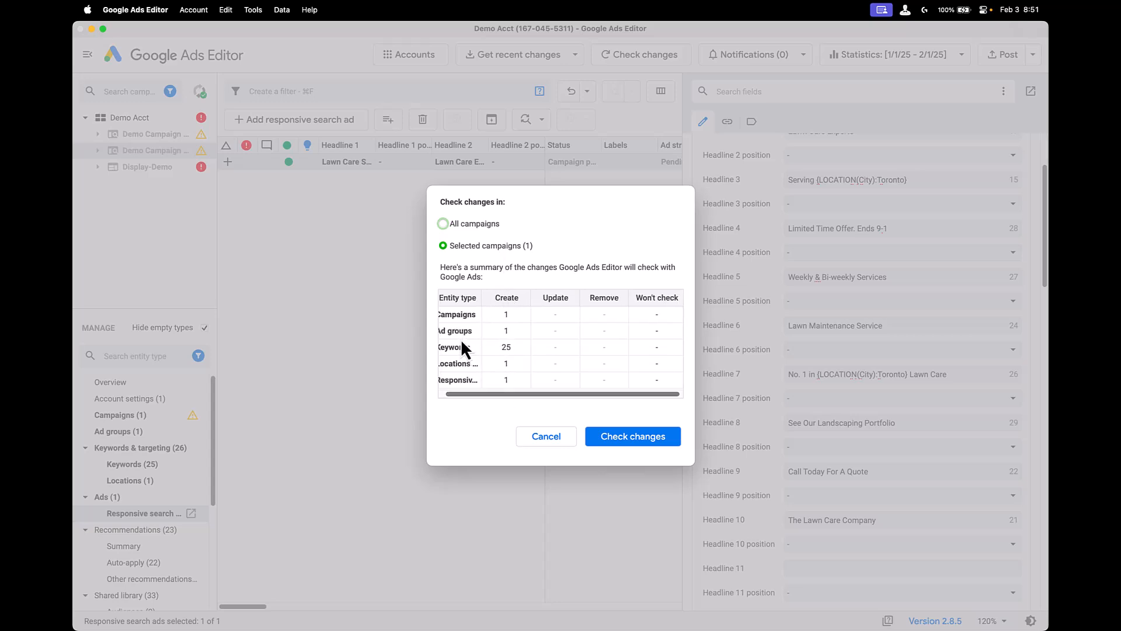
click(443, 223)
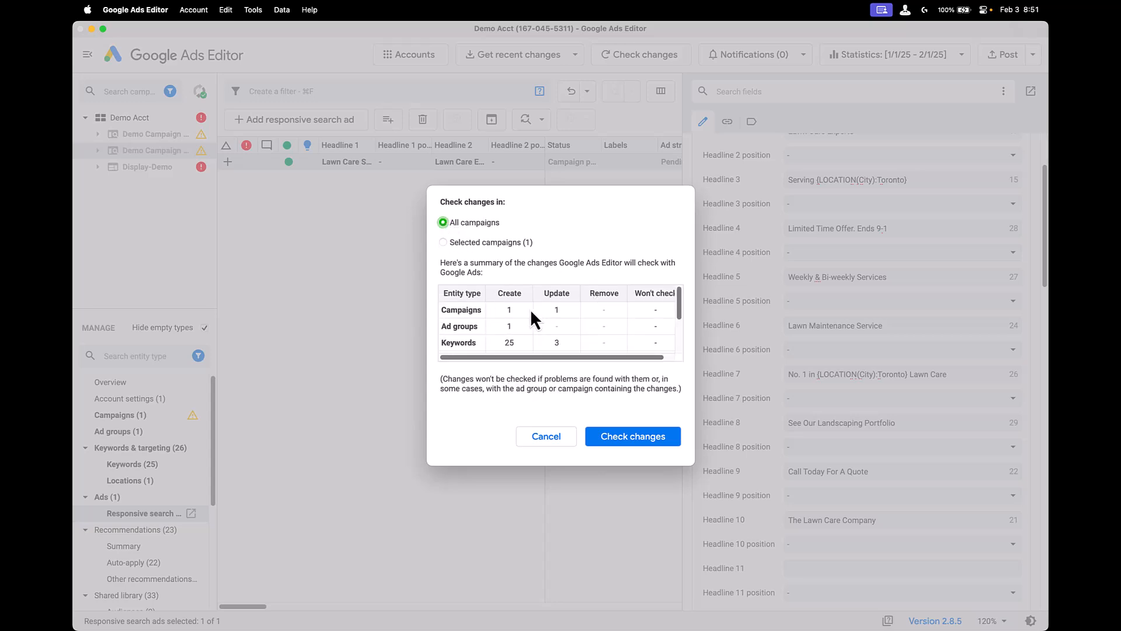
click(638, 441)
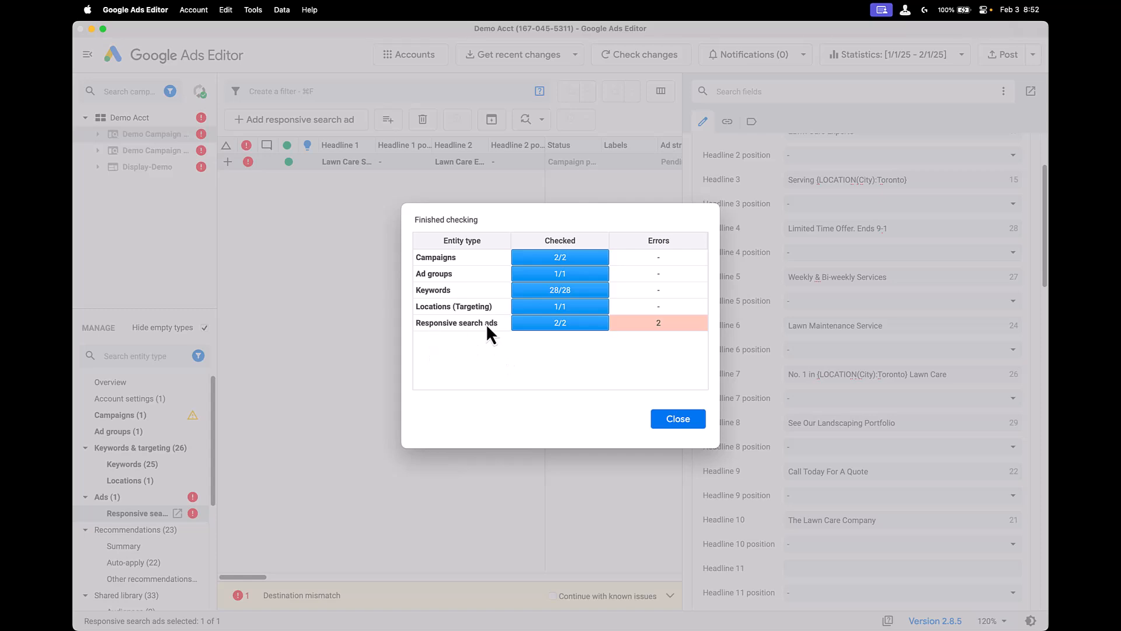
click(679, 418)
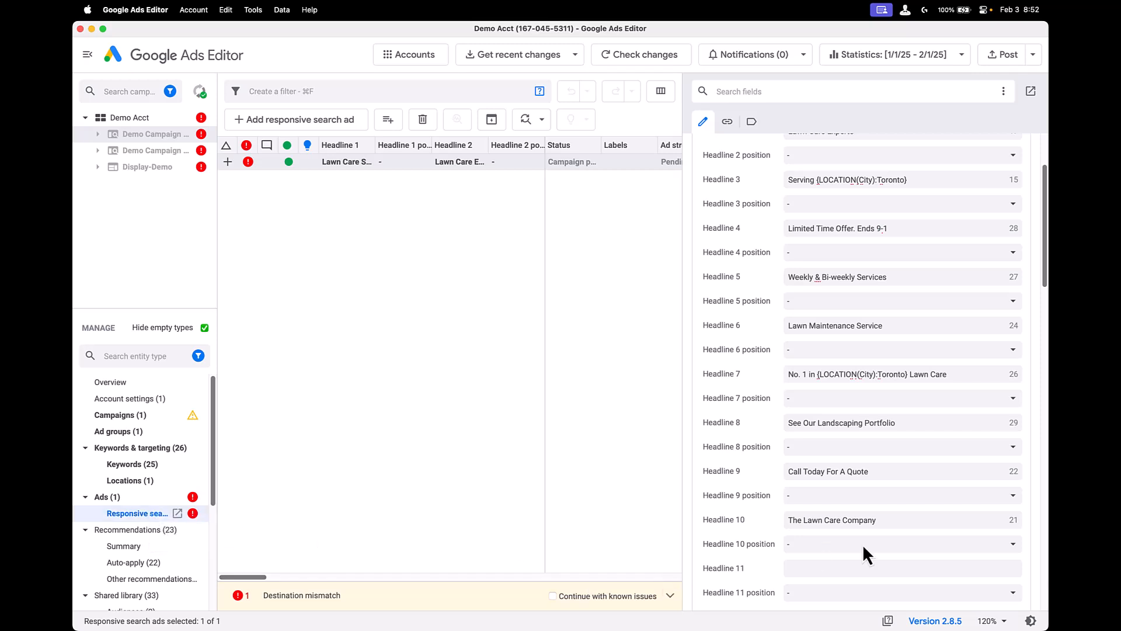
Step: Compare the final URL of the responsive search ad with that of Display-Demo's responsive display ad
scroll(864, 547, down, 5)
scroll(864, 552, down, 10)
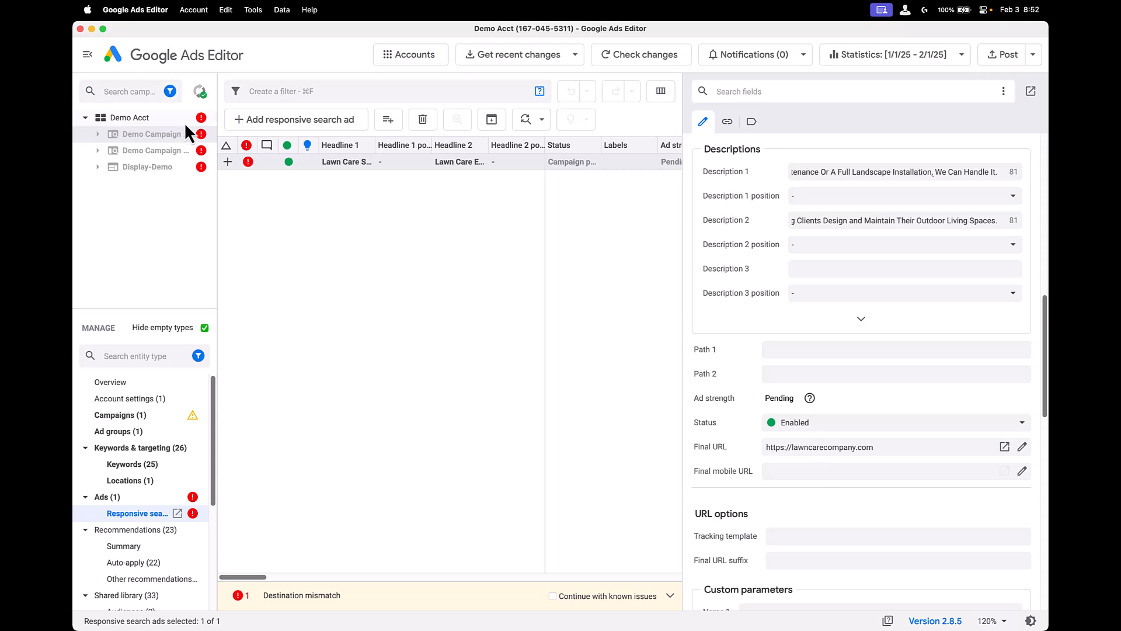
click(166, 166)
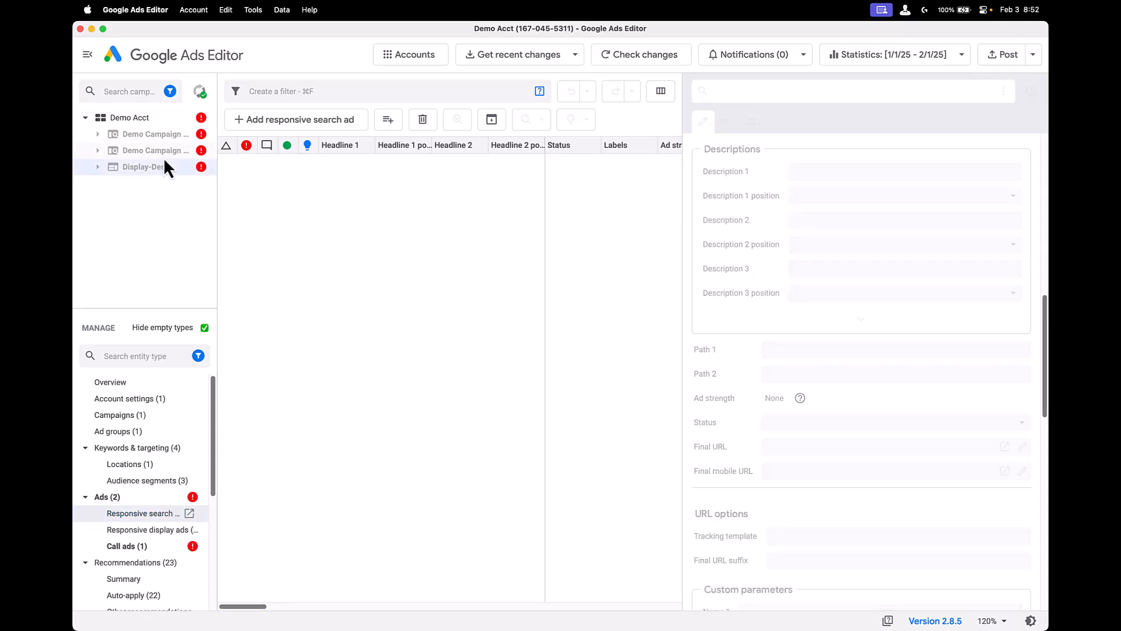
click(157, 529)
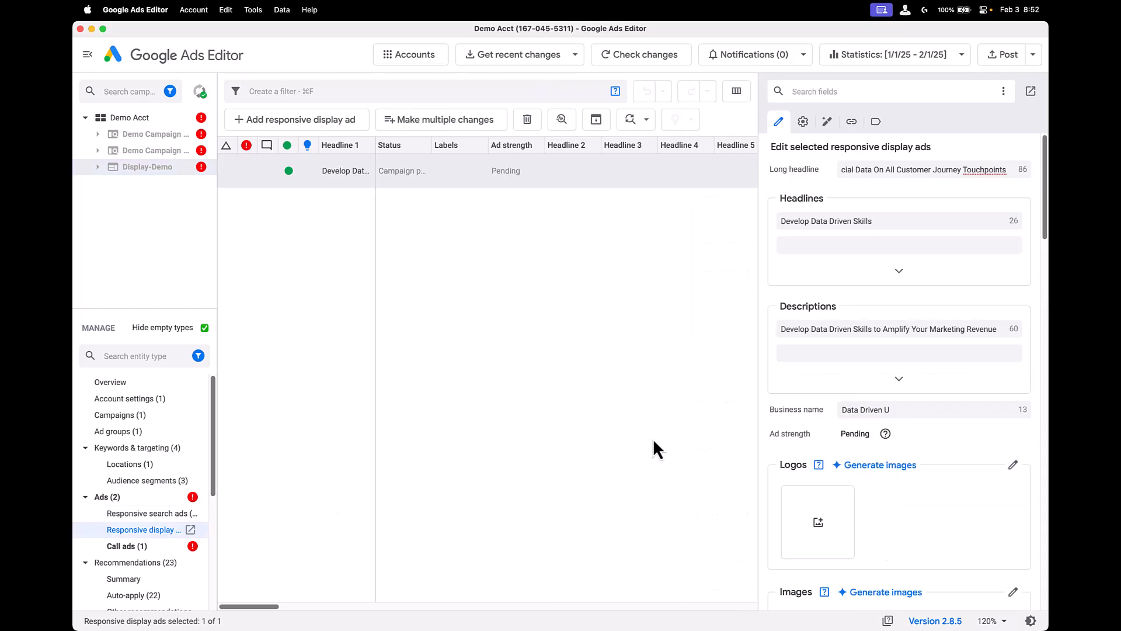
scroll(816, 412, down, 10)
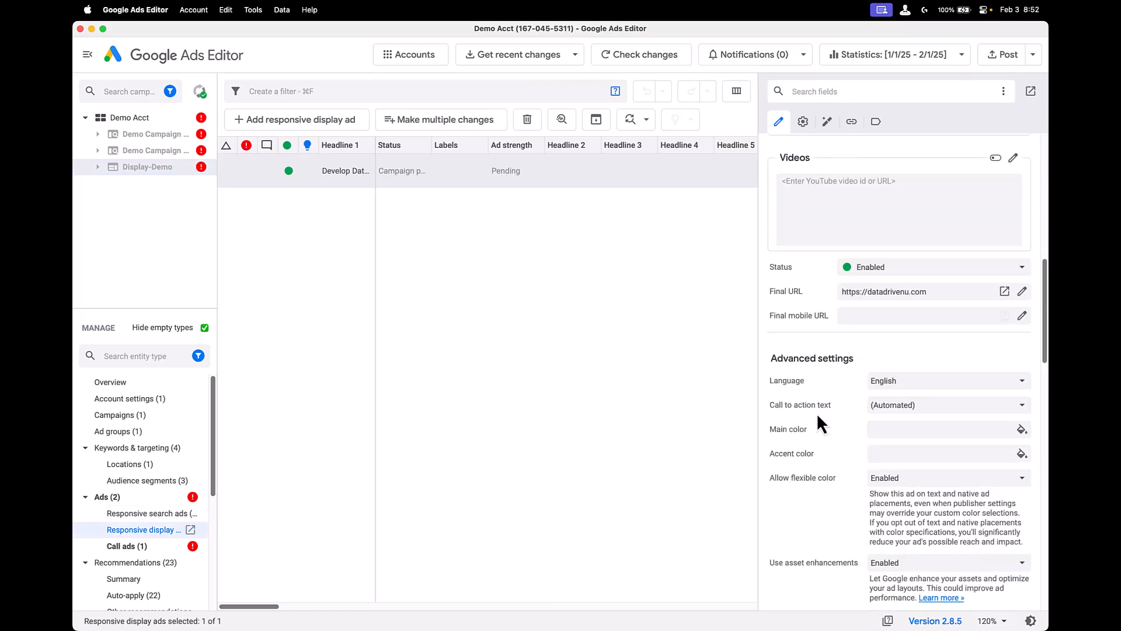
drag(928, 291, 710, 292)
click(157, 151)
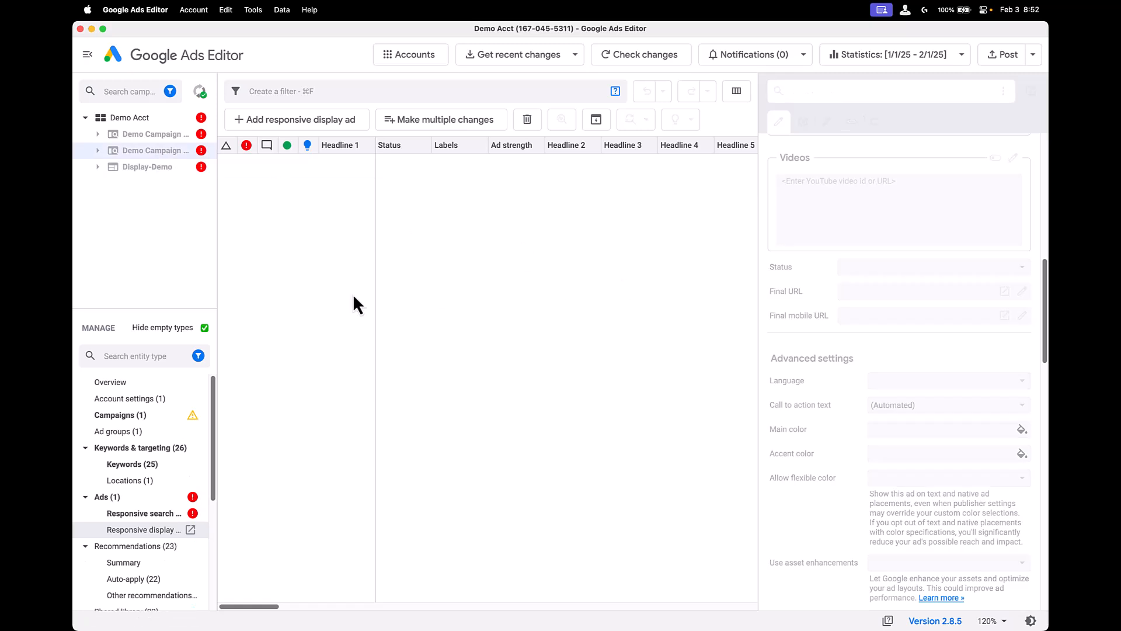
click(150, 515)
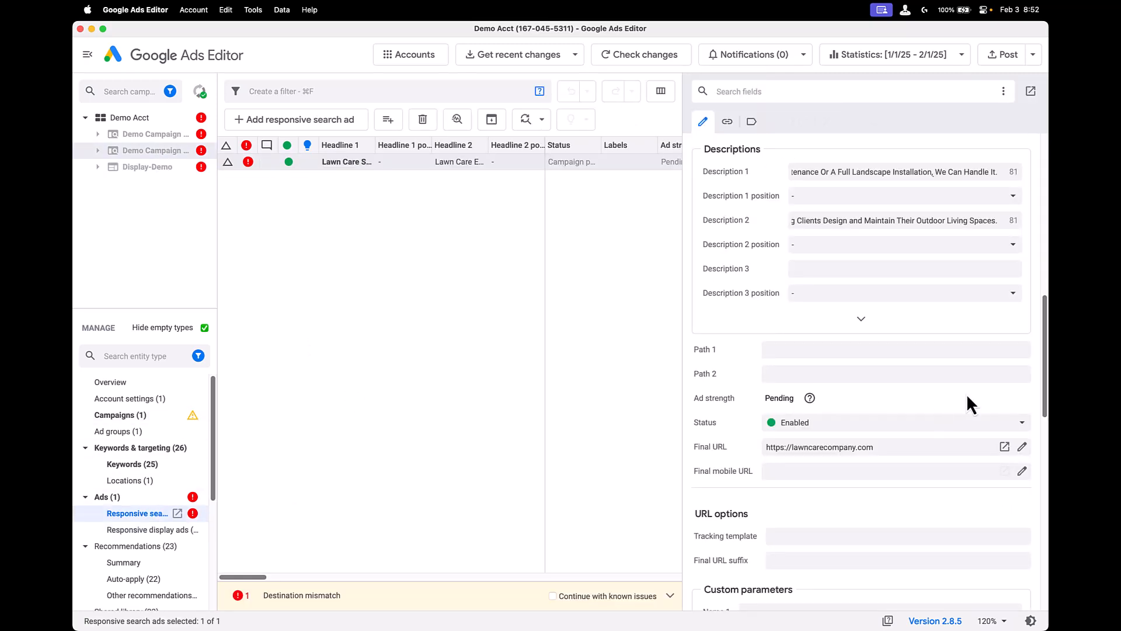
triple_click(847, 447)
key(super+c)
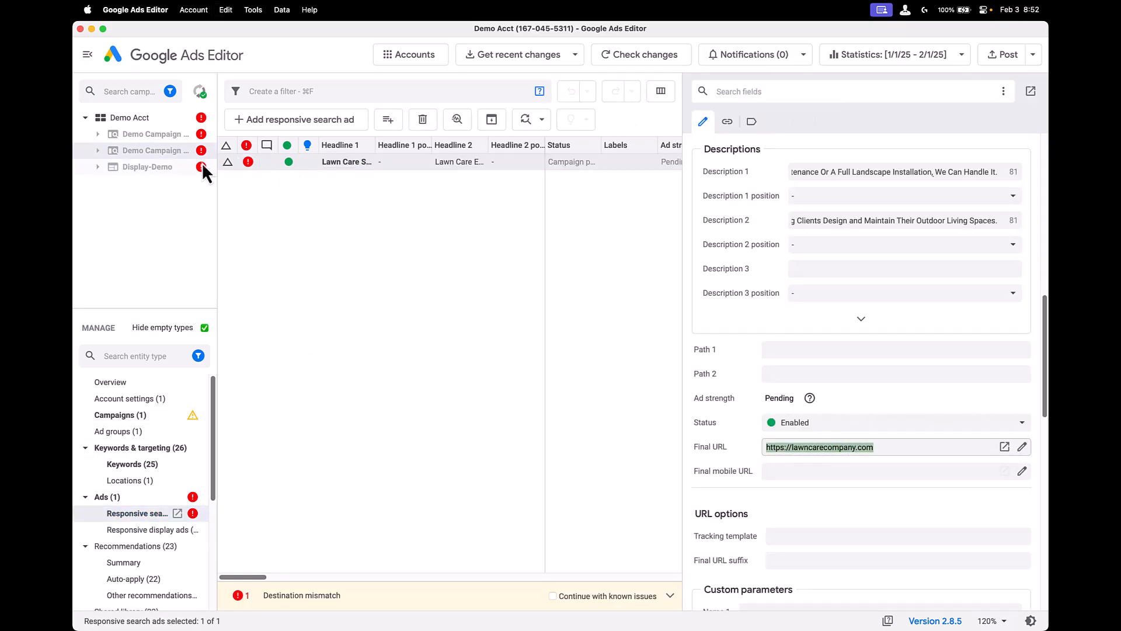
click(201, 165)
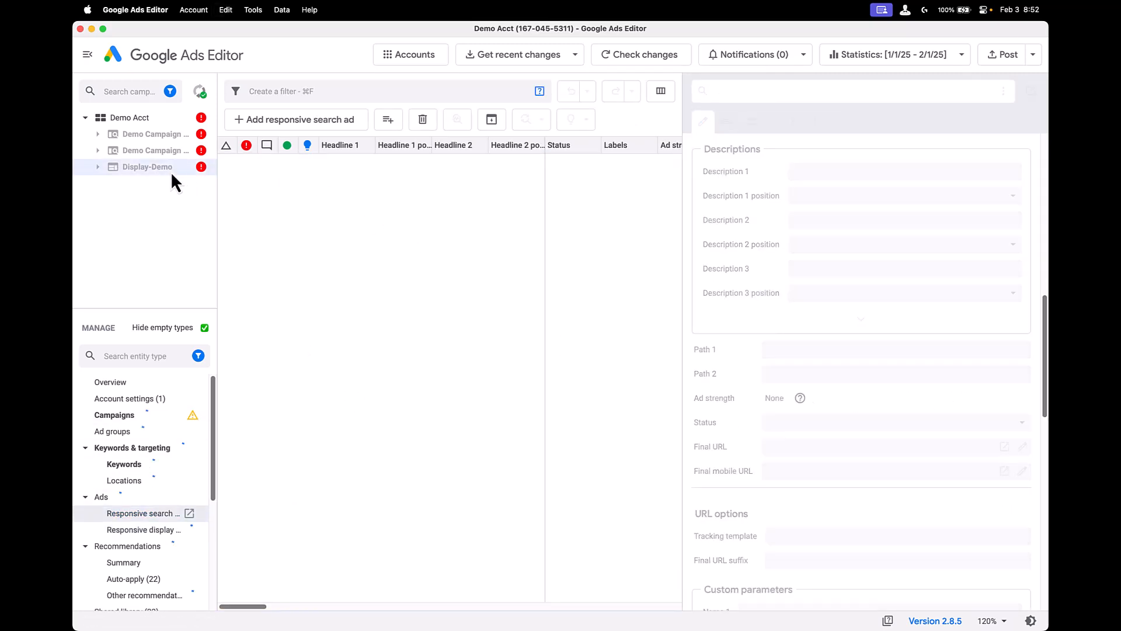
click(168, 525)
triple_click(908, 291)
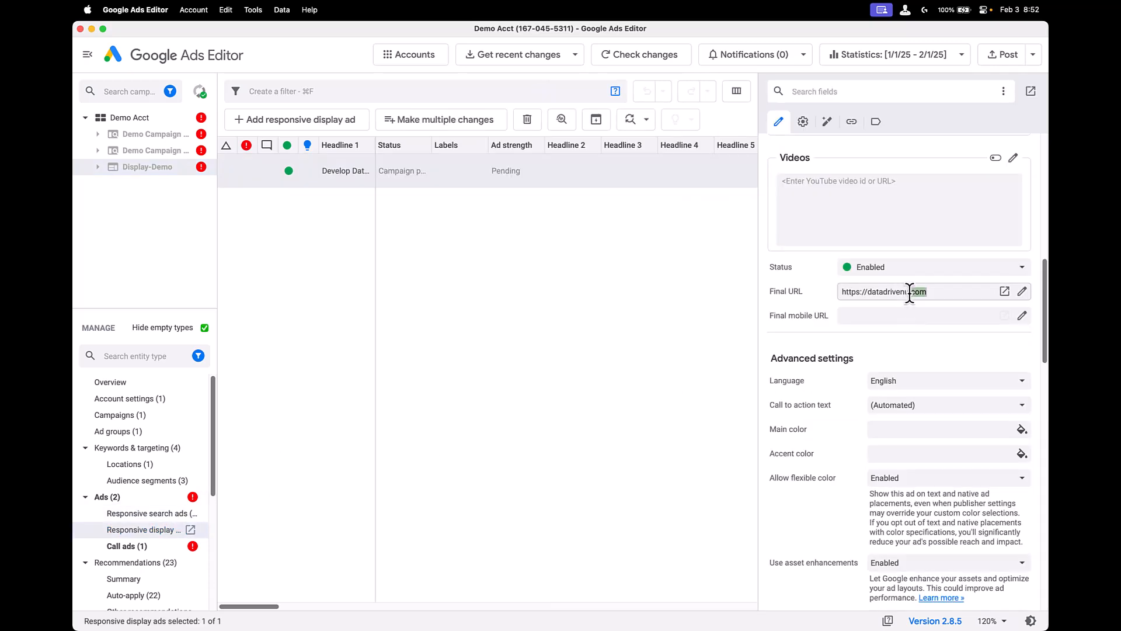
key(super+v)
click(627, 340)
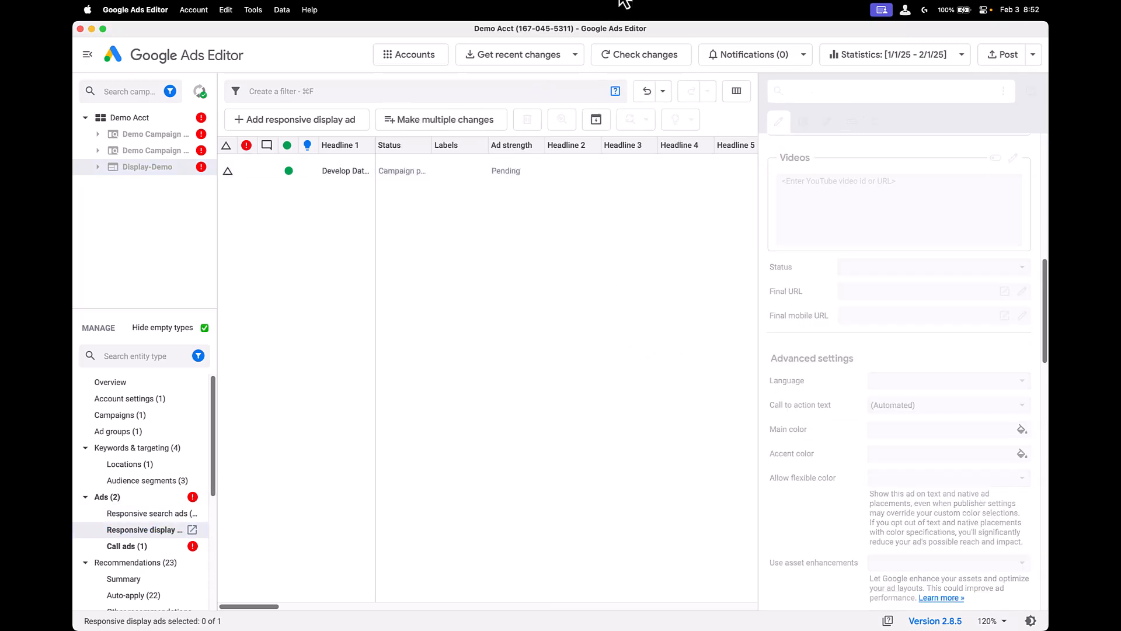
Step: Select the whole demo account and rerun the check of pending changes for all campaigns
click(144, 123)
click(641, 56)
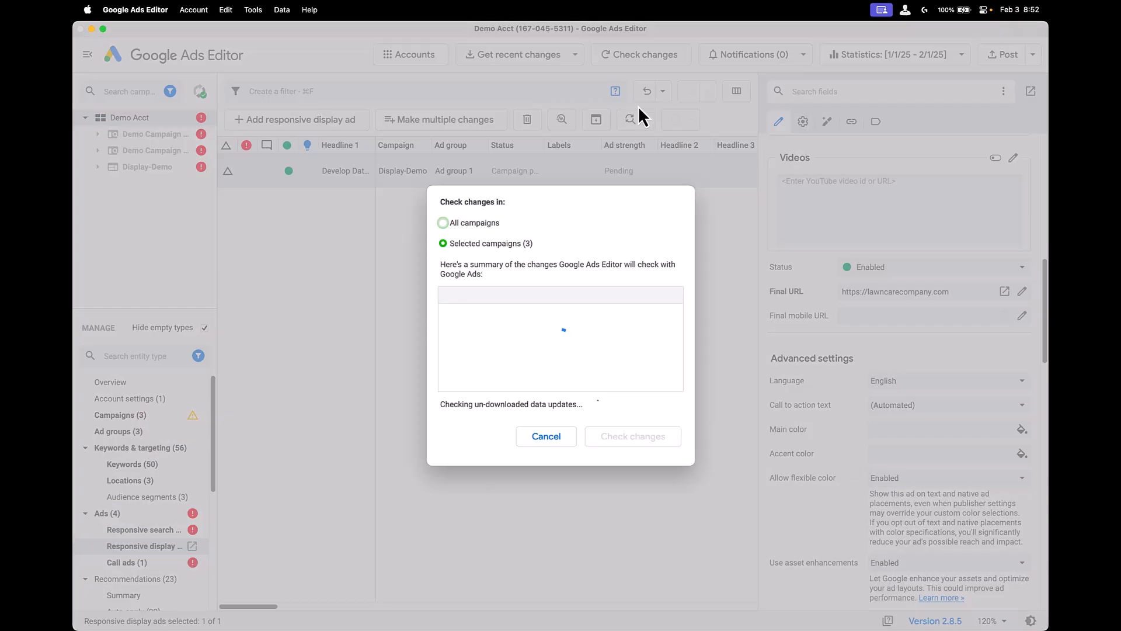
click(476, 222)
click(627, 441)
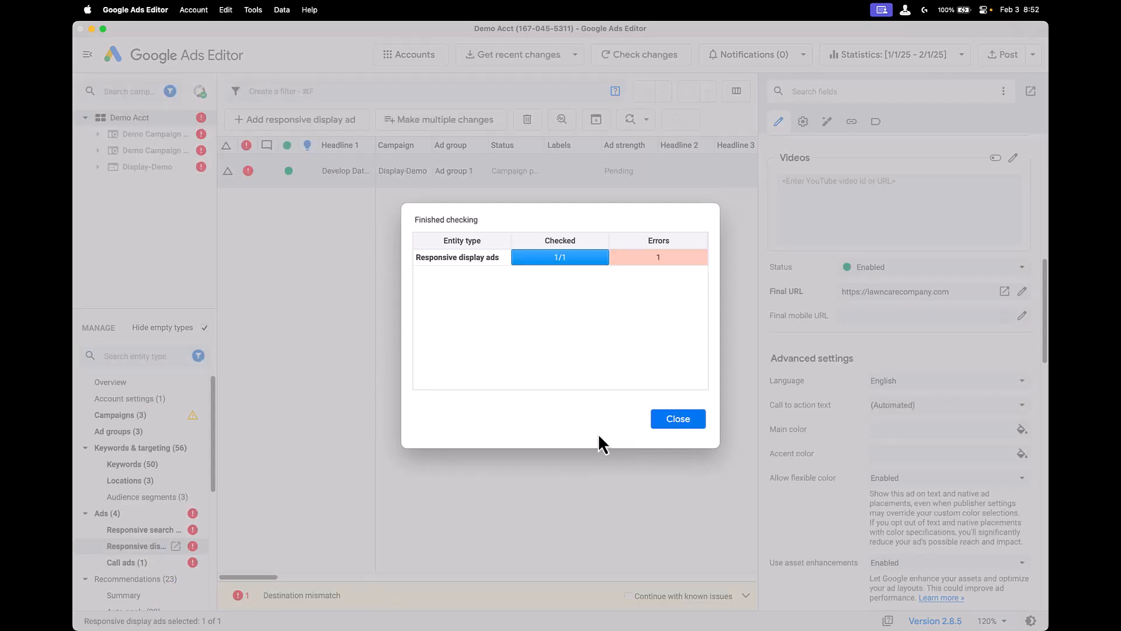
click(677, 419)
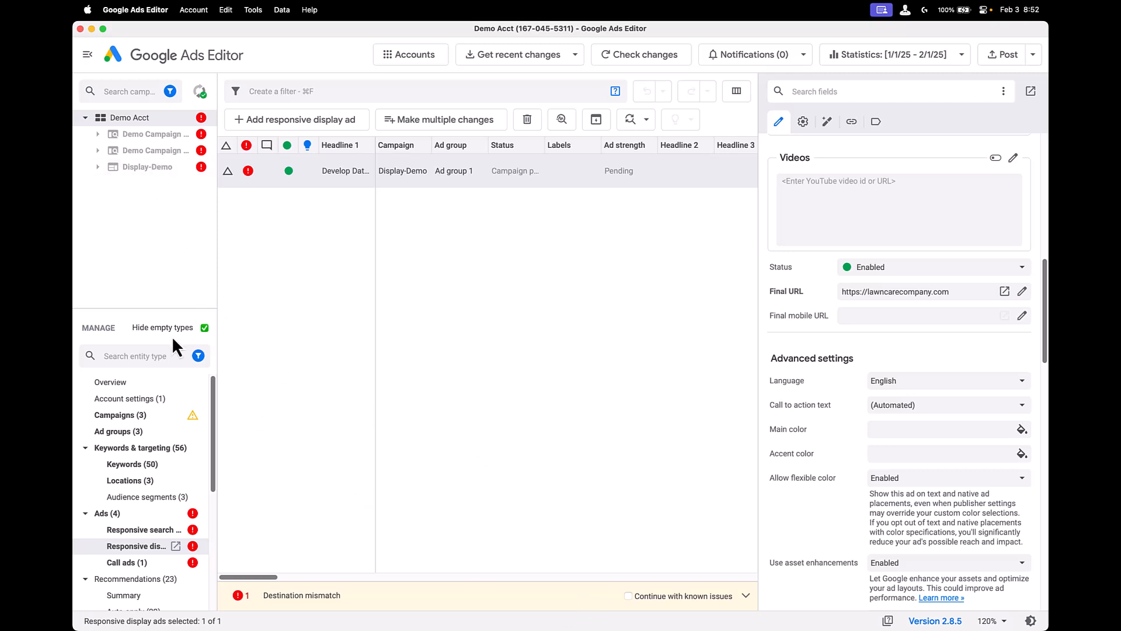
Step: Review the account's campaigns, show its responsive search ads, and open its responsive display ads in a separate window
click(166, 125)
click(121, 382)
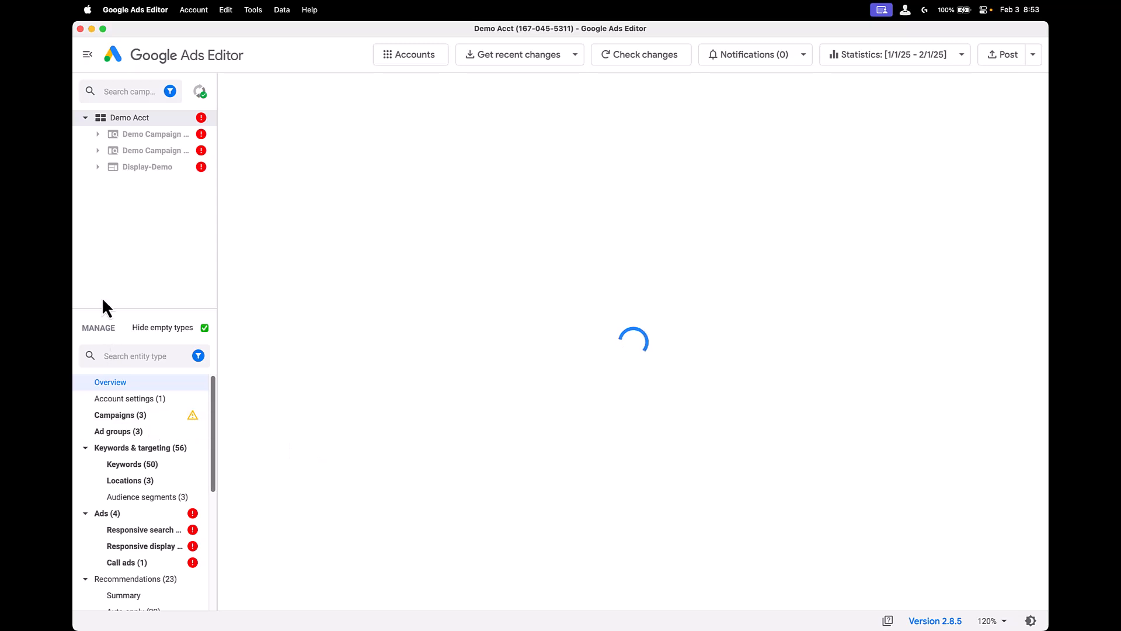
click(138, 416)
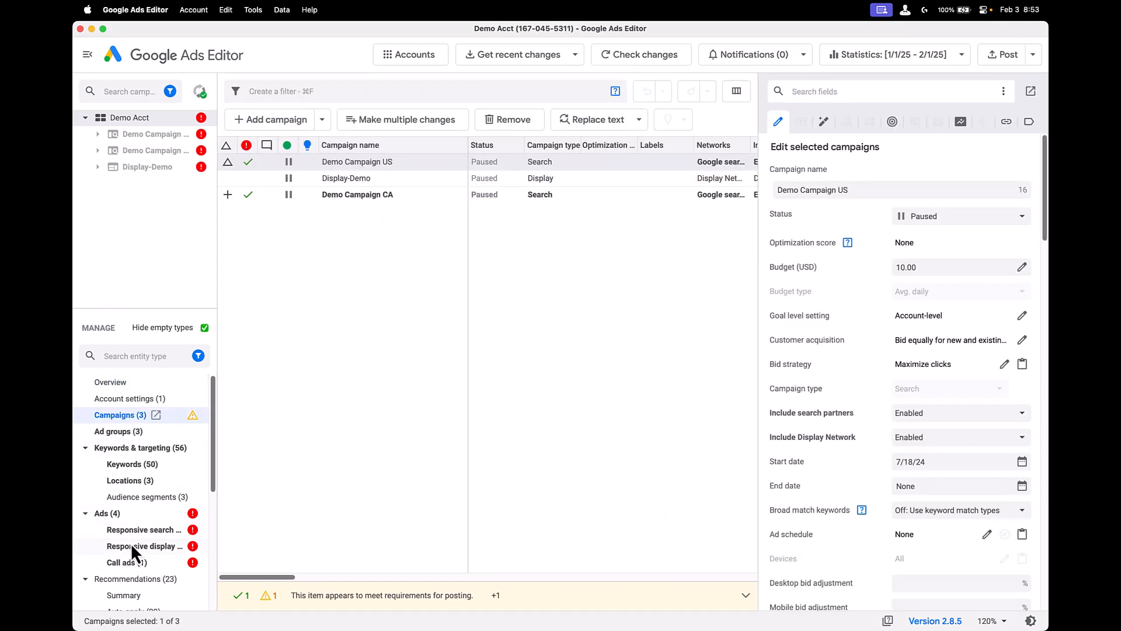
click(145, 533)
super+click(149, 545)
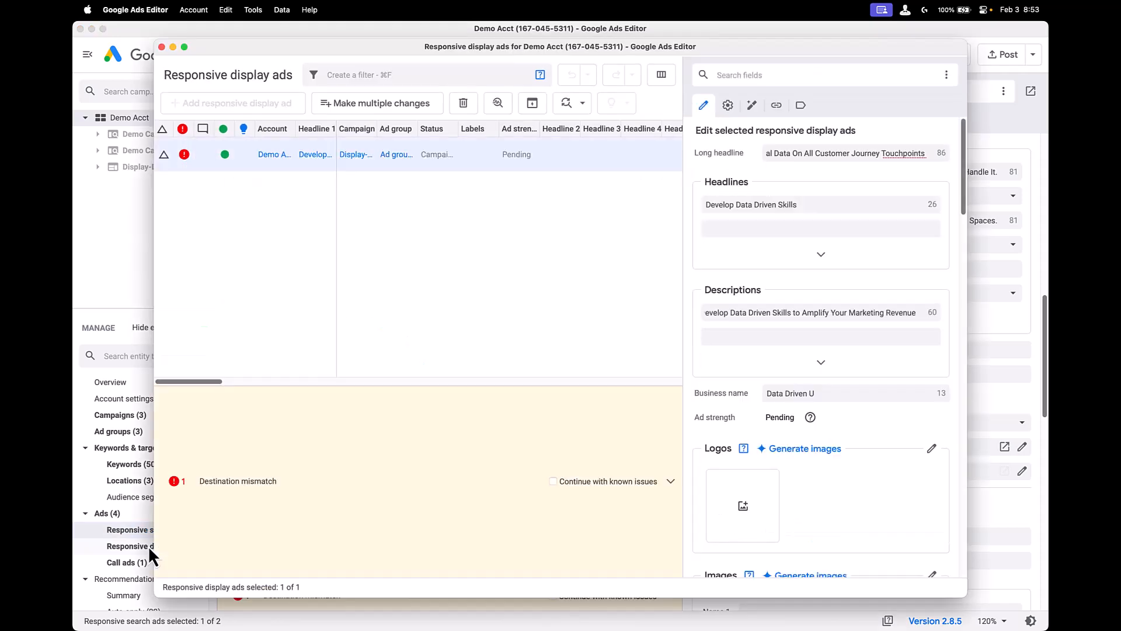
Step: Close the separate responsive display ads window and set both responsive search ads to continue with their known issues
click(162, 47)
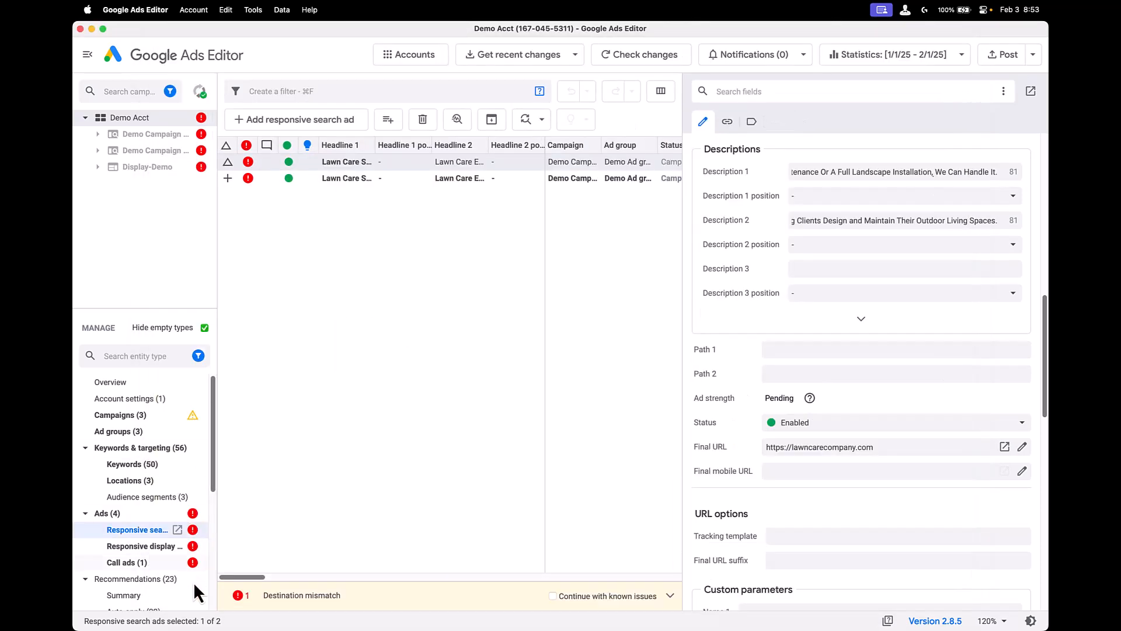
super+click(150, 547)
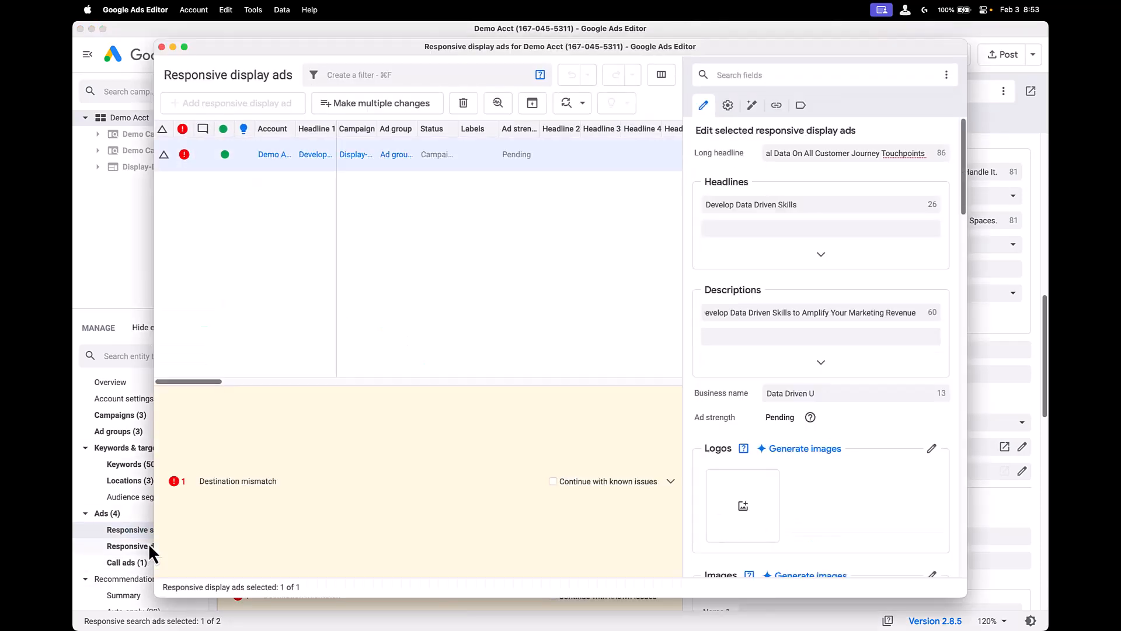
key(super+w)
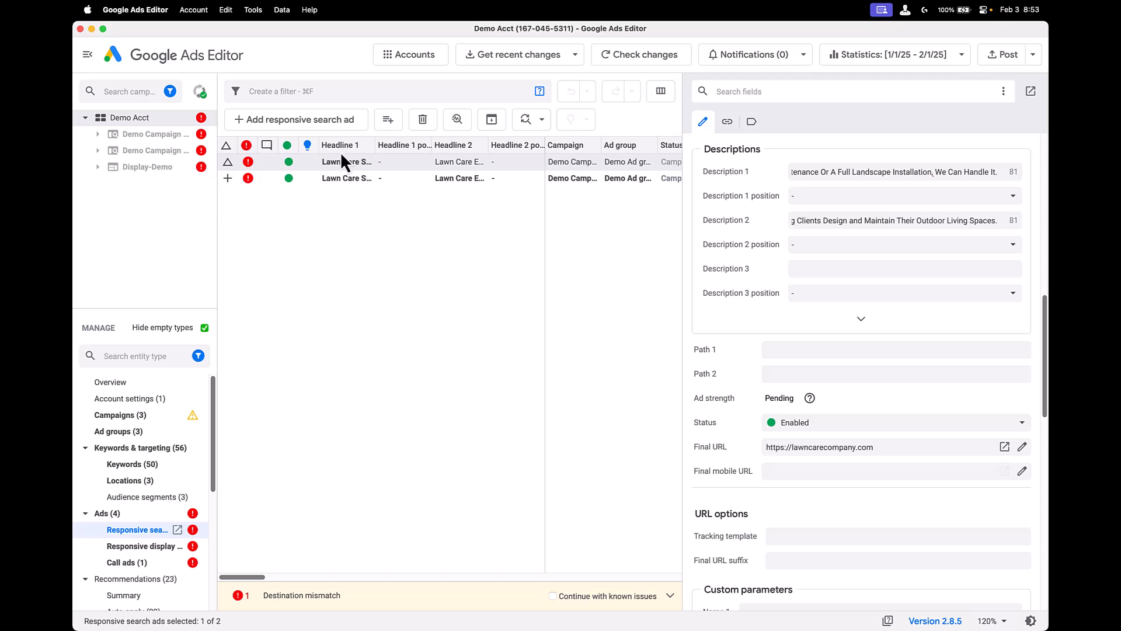
click(363, 178)
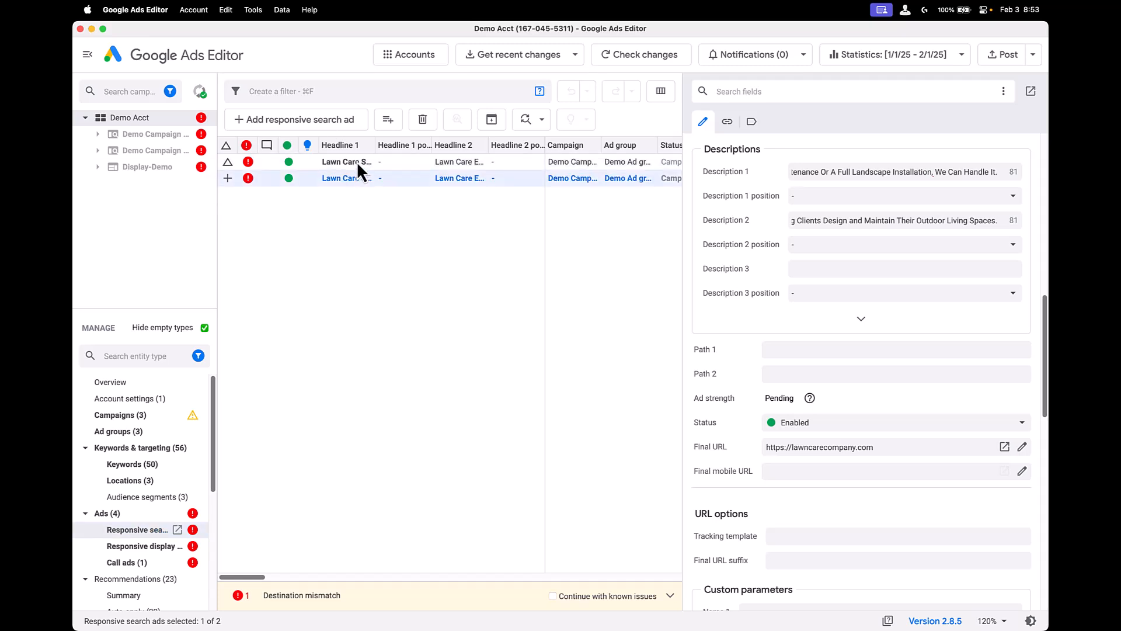
shift+click(325, 162)
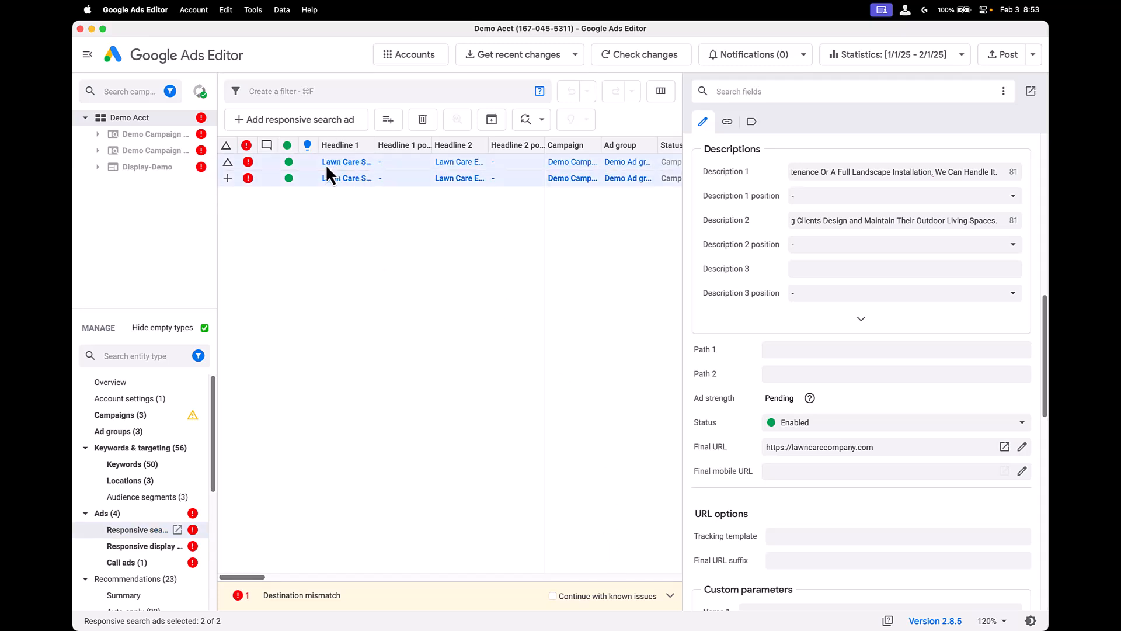
click(552, 595)
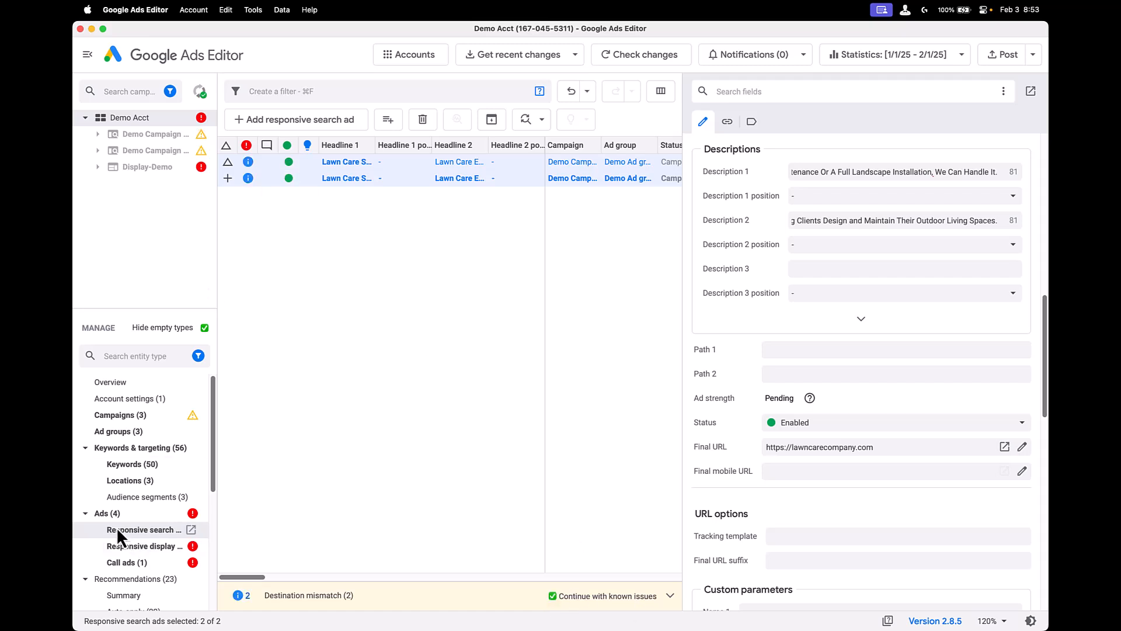
Step: Delete Display-Demo's empty call ad and set its responsive display ad to continue with known issues
click(141, 562)
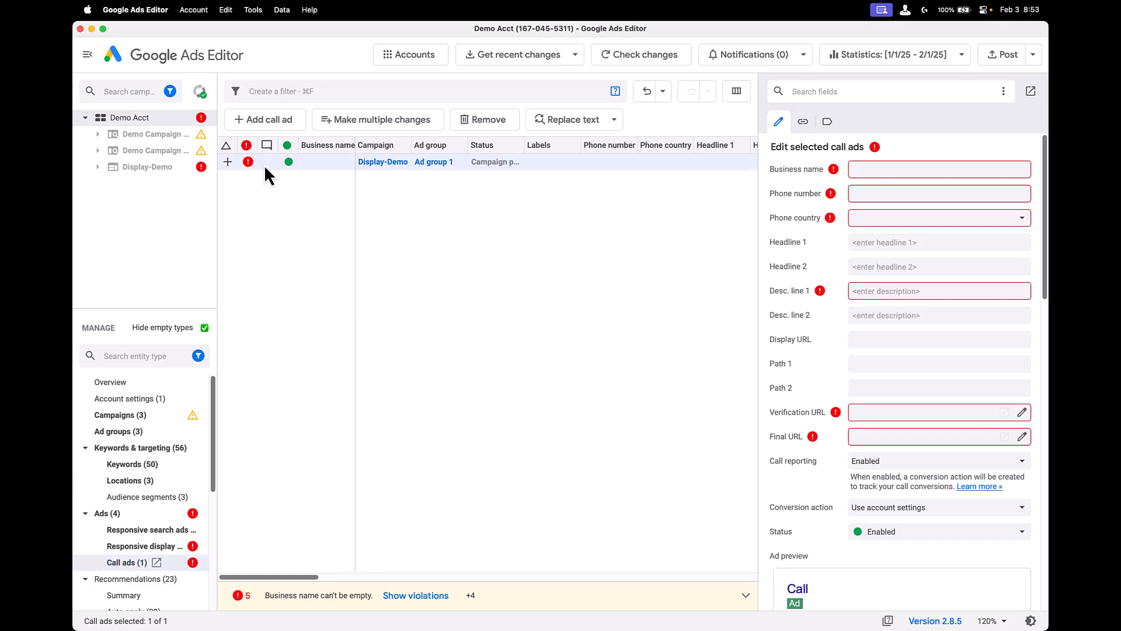
key(BackSpace)
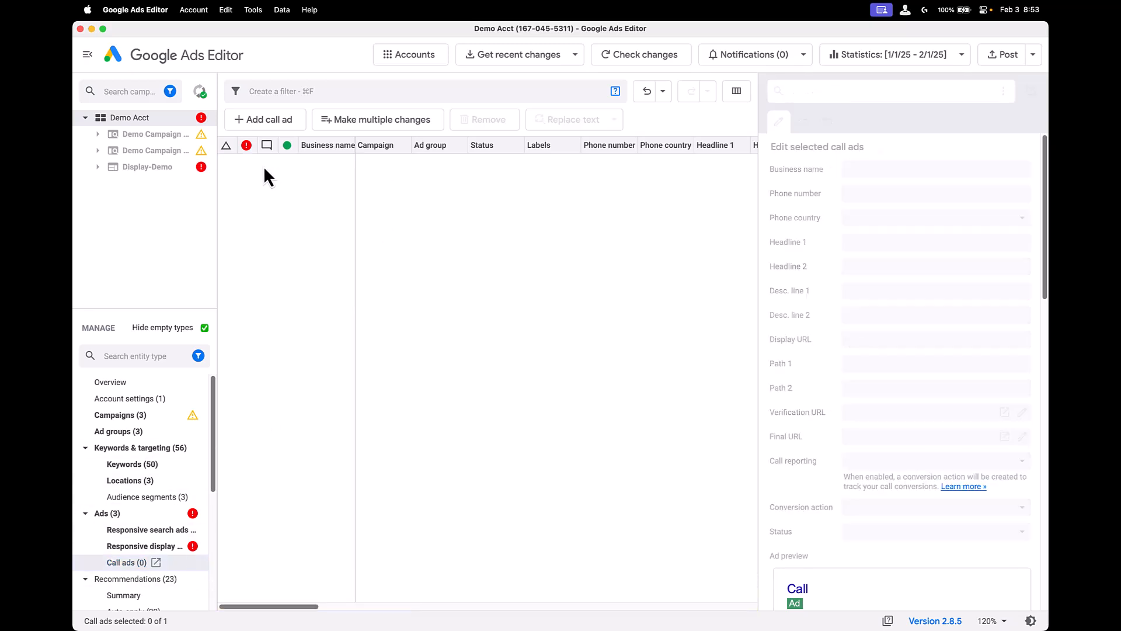
click(146, 547)
click(629, 595)
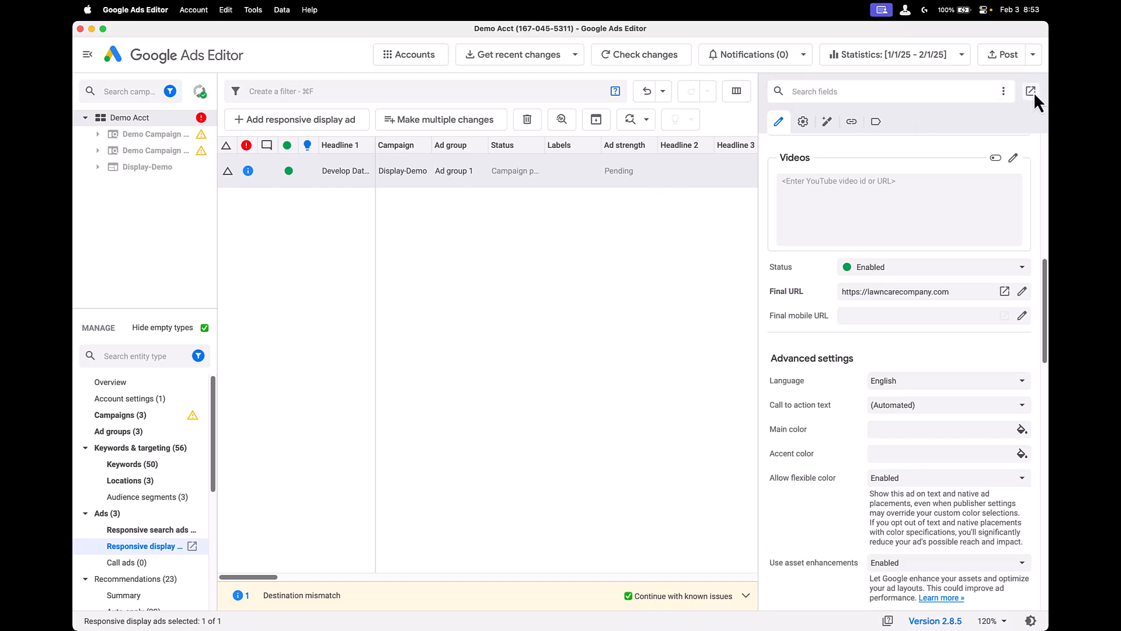
Step: Post the pending changes in all campaigns to Google Ads and close the posting summary
click(1007, 55)
click(448, 222)
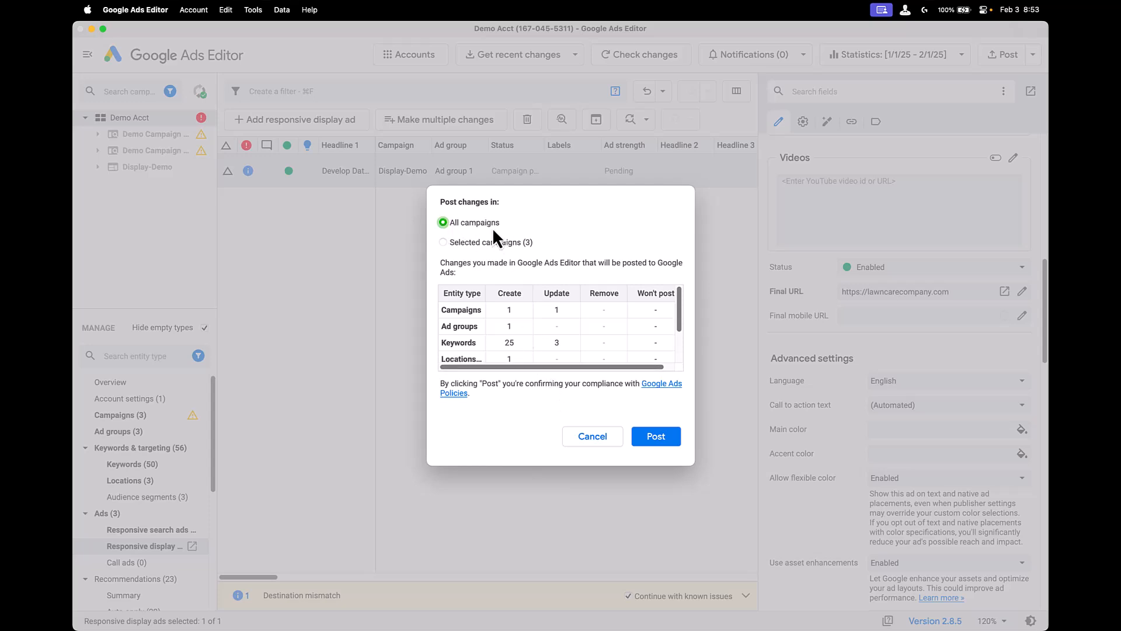
click(662, 439)
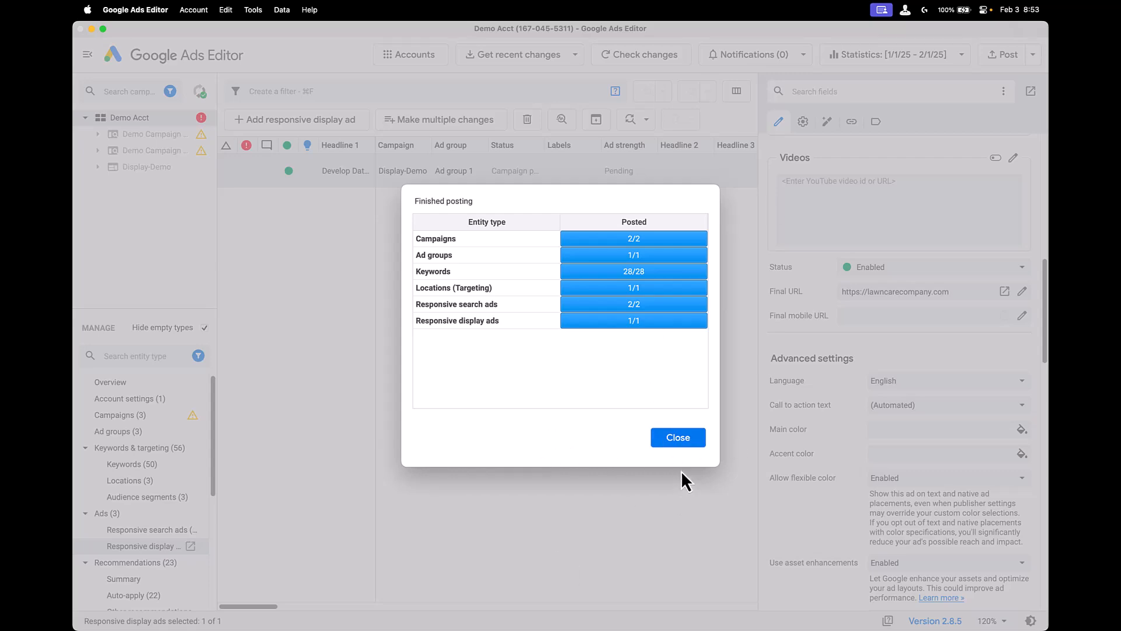
click(677, 439)
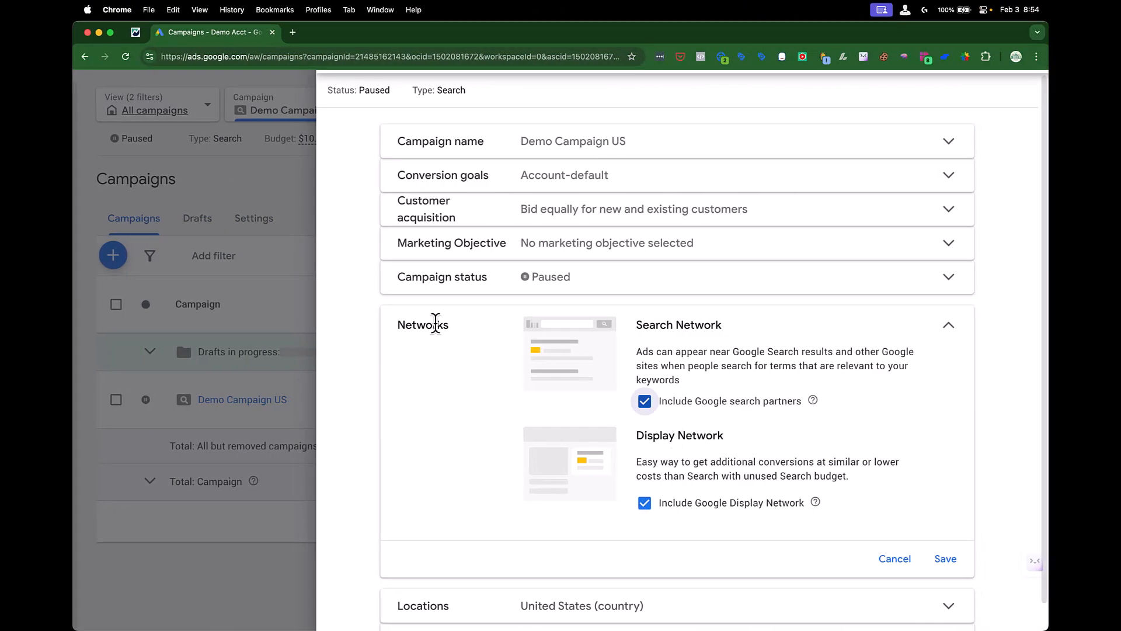
Step: In Google Ads in Chrome, leave the campaign settings and view the ads of all campaigns, then only those of Demo Campaign US
click(257, 607)
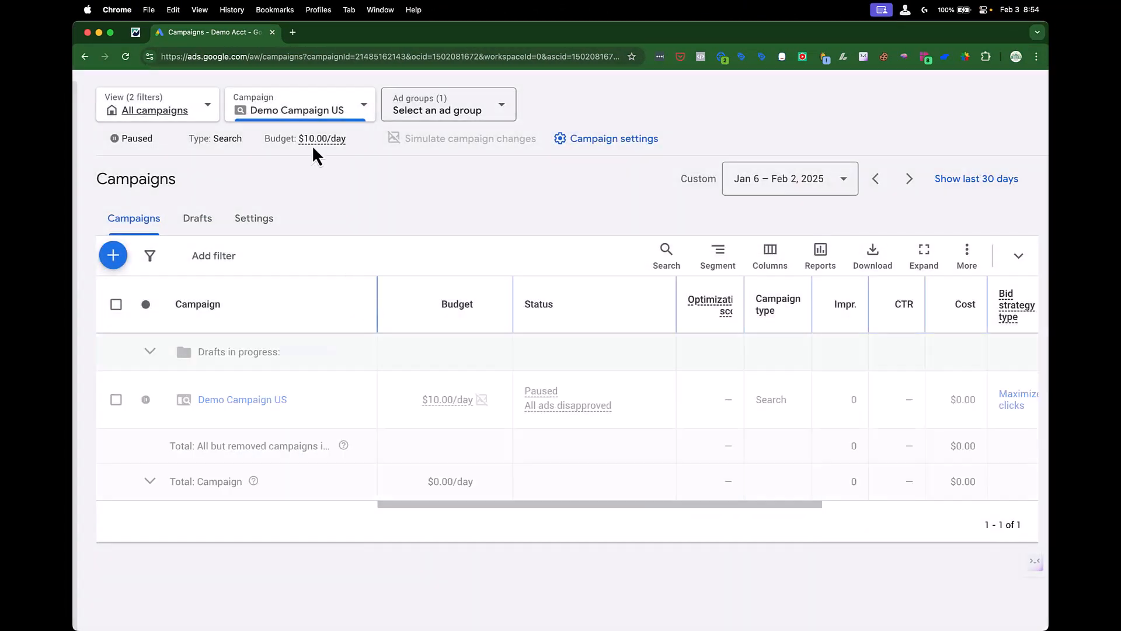
click(145, 115)
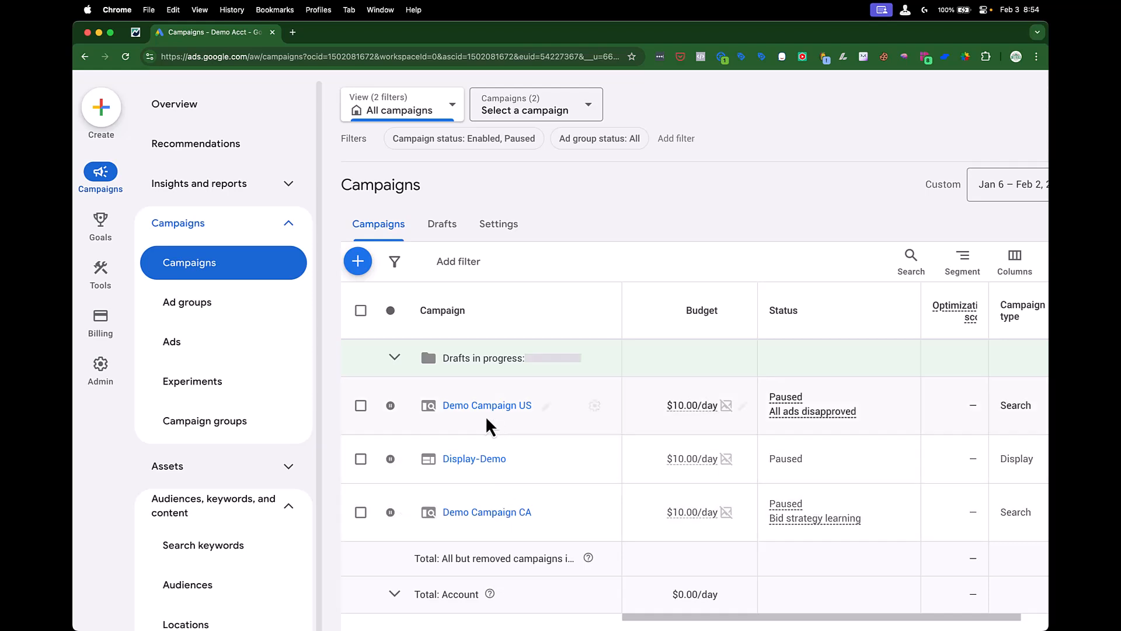
click(198, 350)
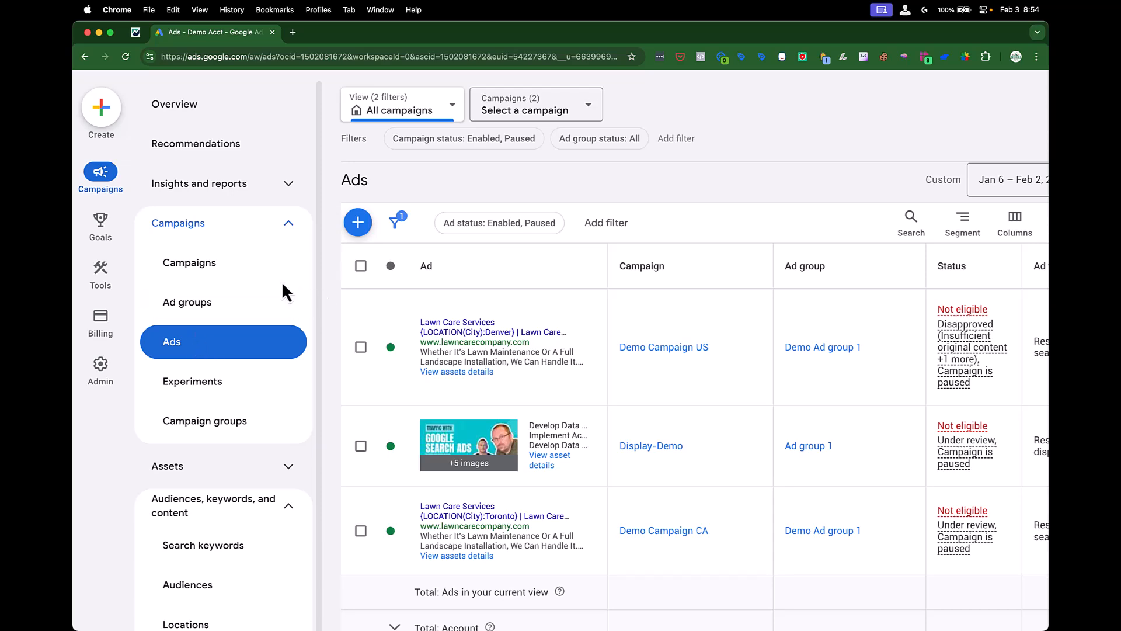
click(576, 111)
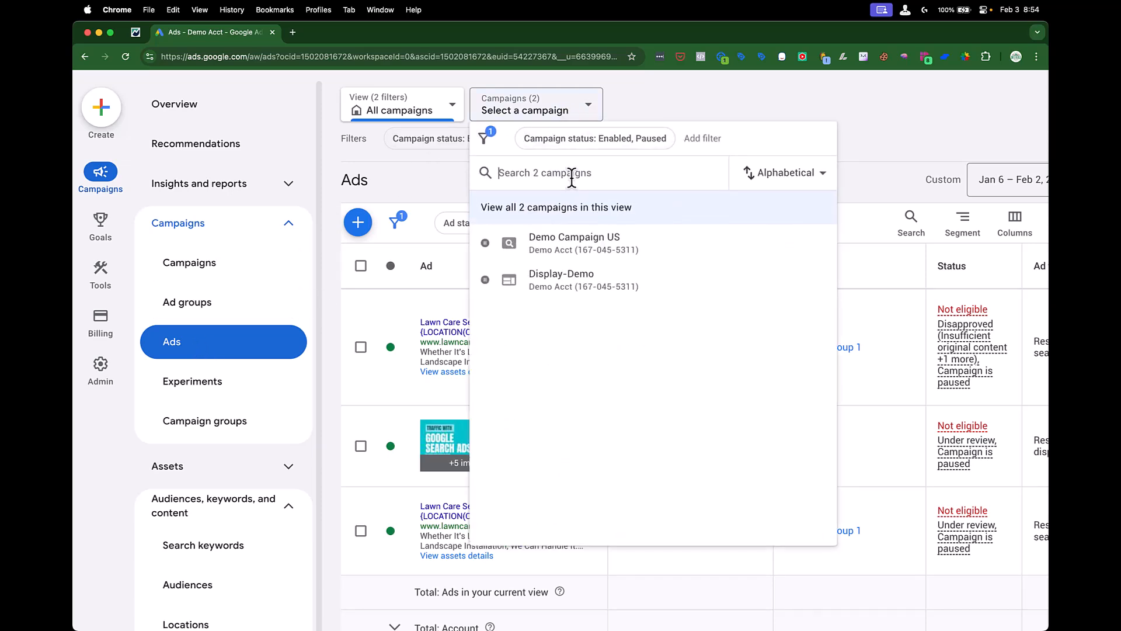
click(577, 257)
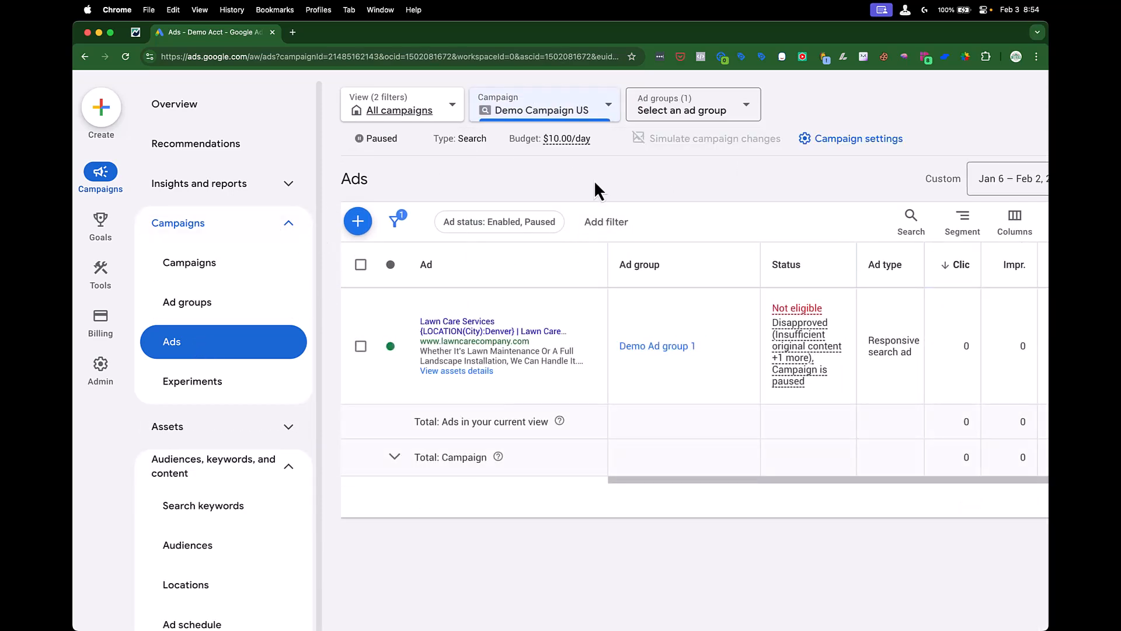
Step: Return to the list of all campaigns and view the ads in Demo Campaign CA's Demo Ad group 1
click(199, 270)
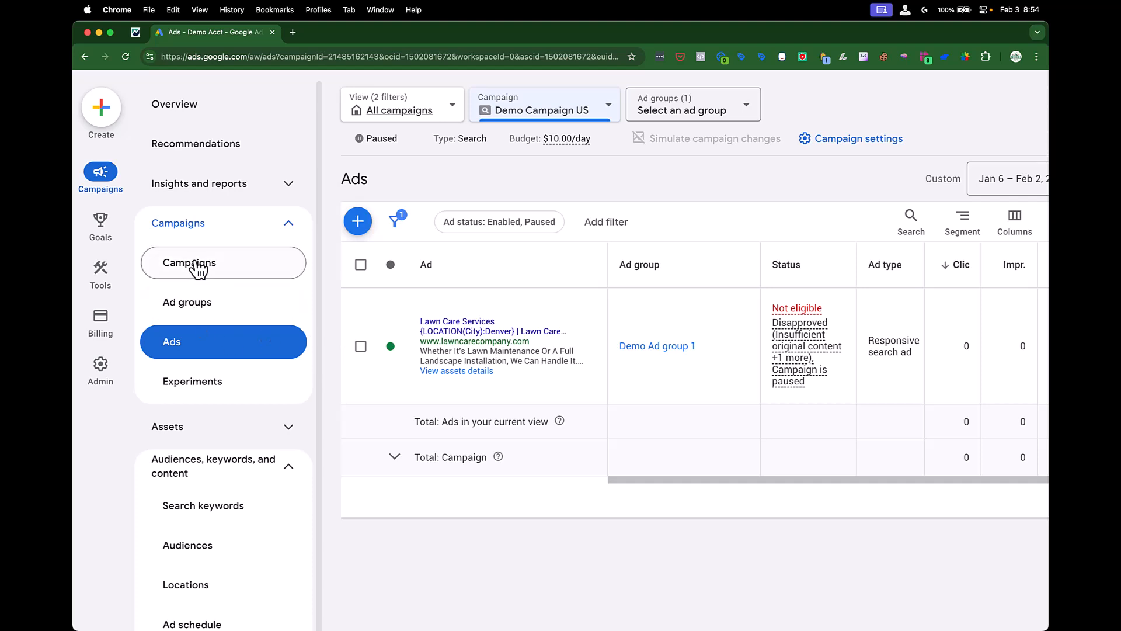
click(387, 114)
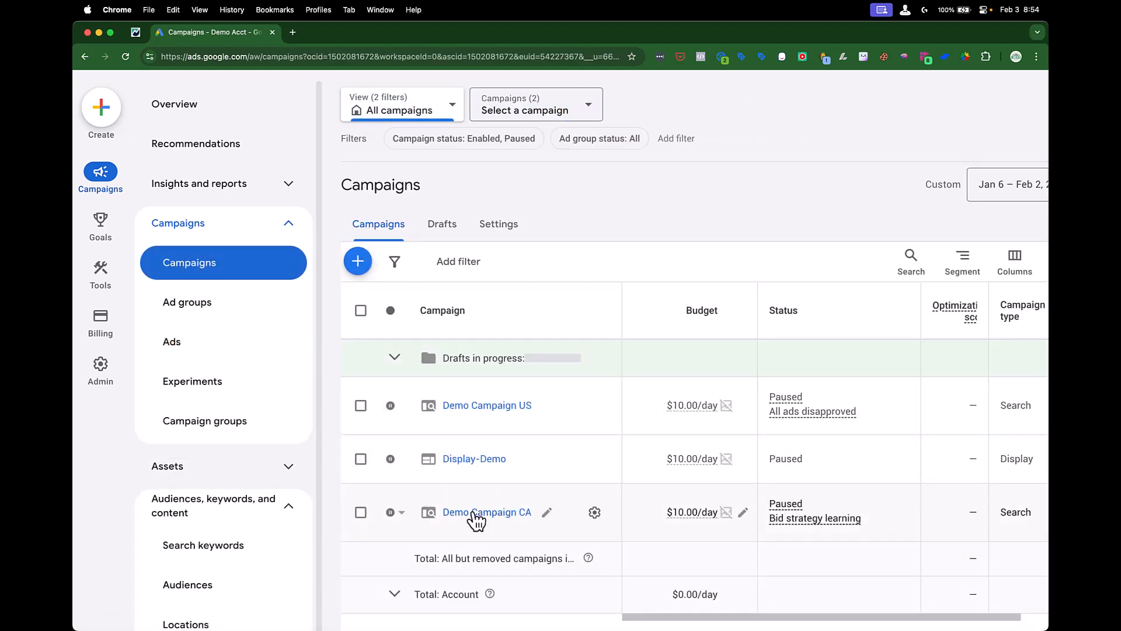
click(472, 512)
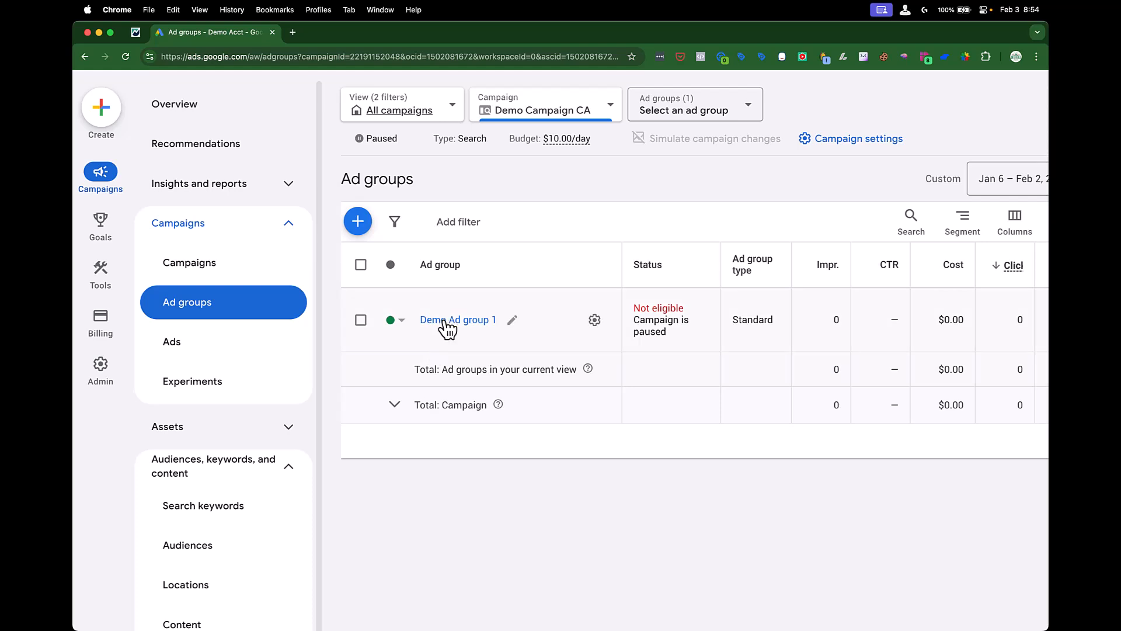
click(443, 321)
click(175, 354)
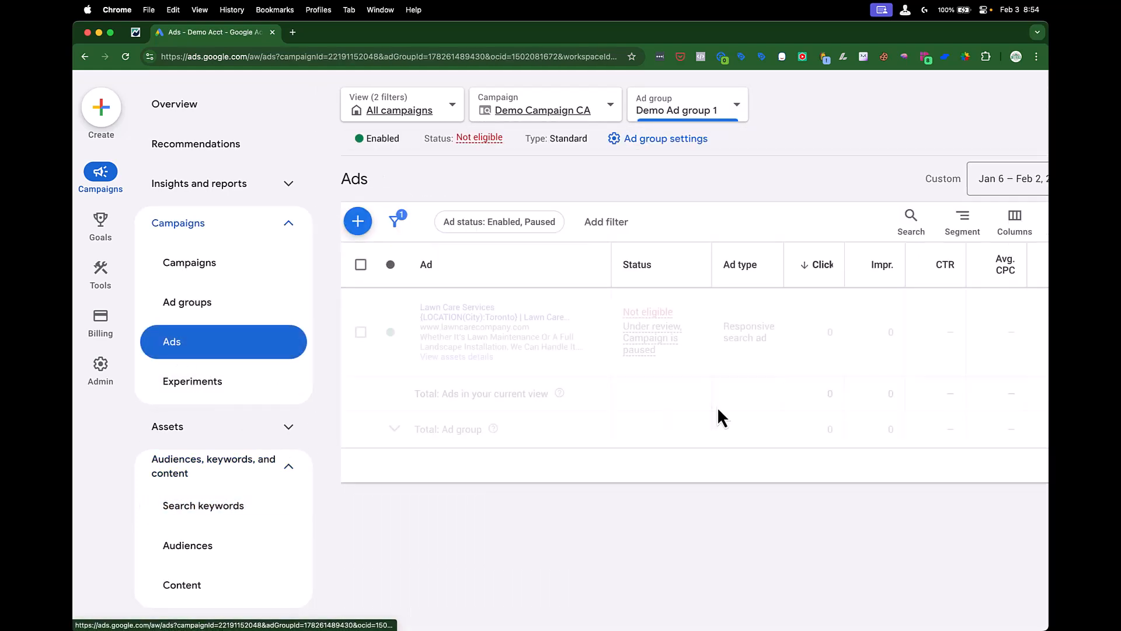
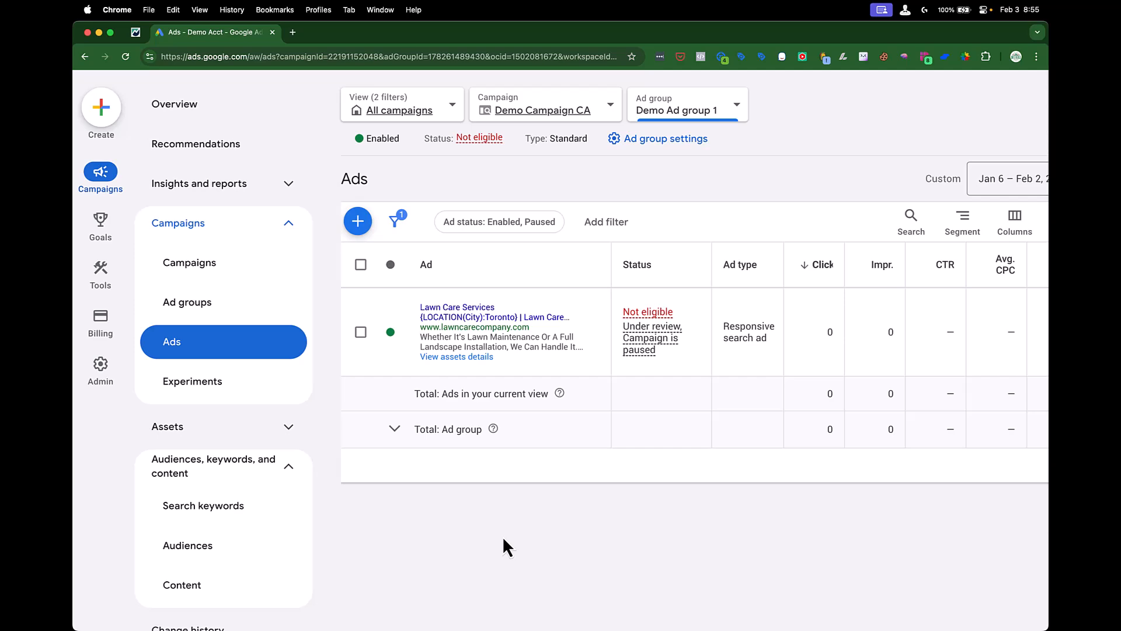
Step: Switch back to Google Ads Editor, show the account overview, and download recent changes with more data for all campaigns and item types
key(ctrl+Left)
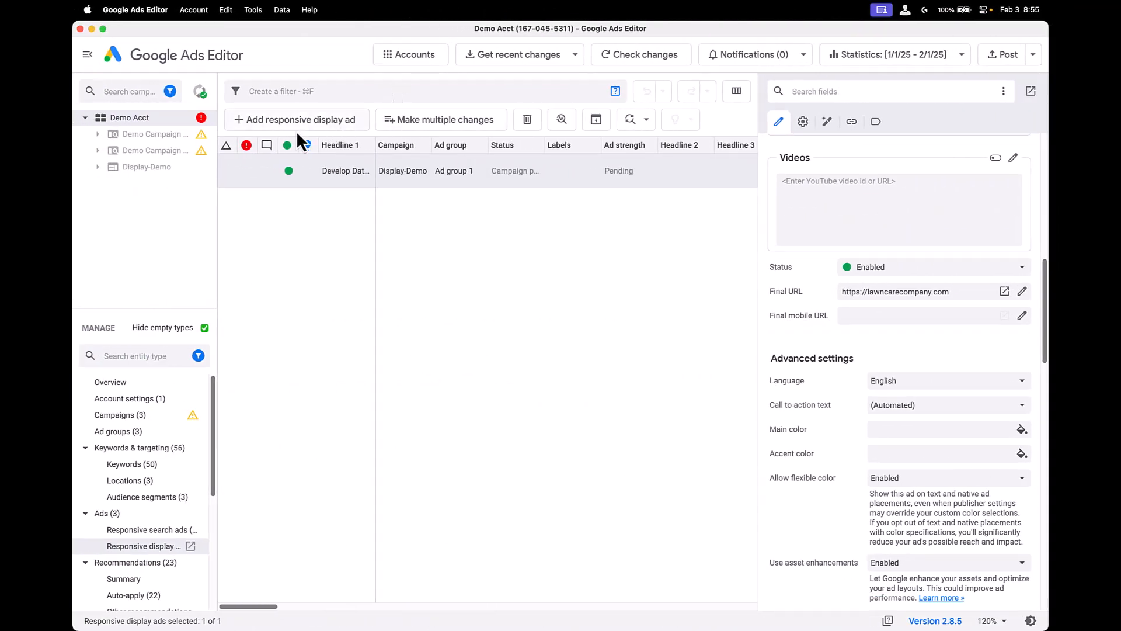
click(113, 380)
click(531, 60)
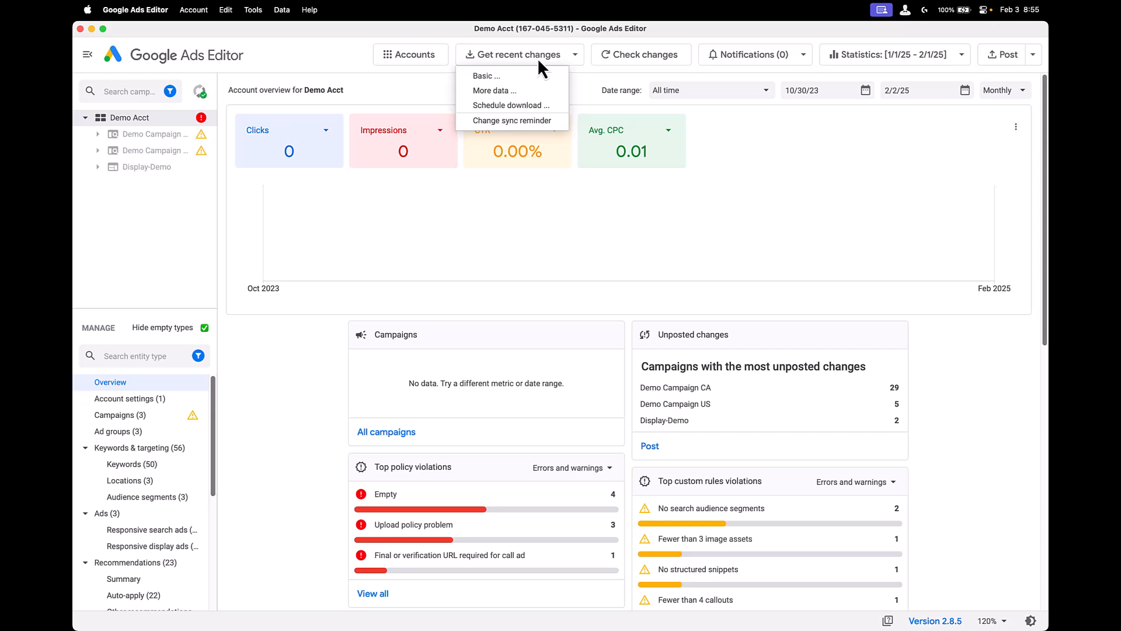
click(502, 90)
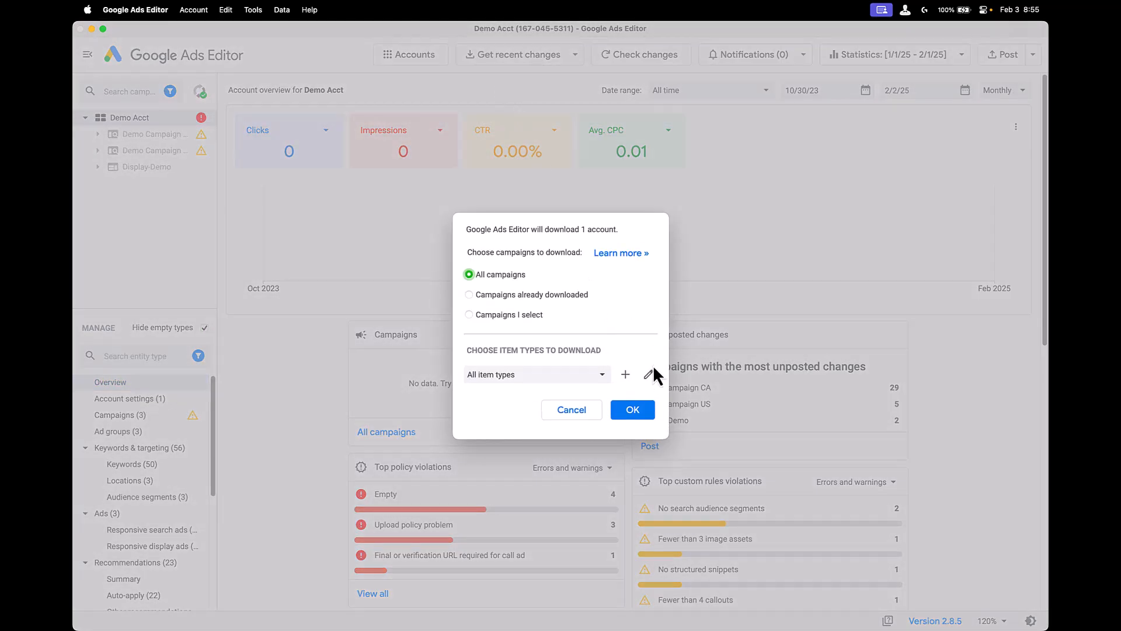
click(637, 410)
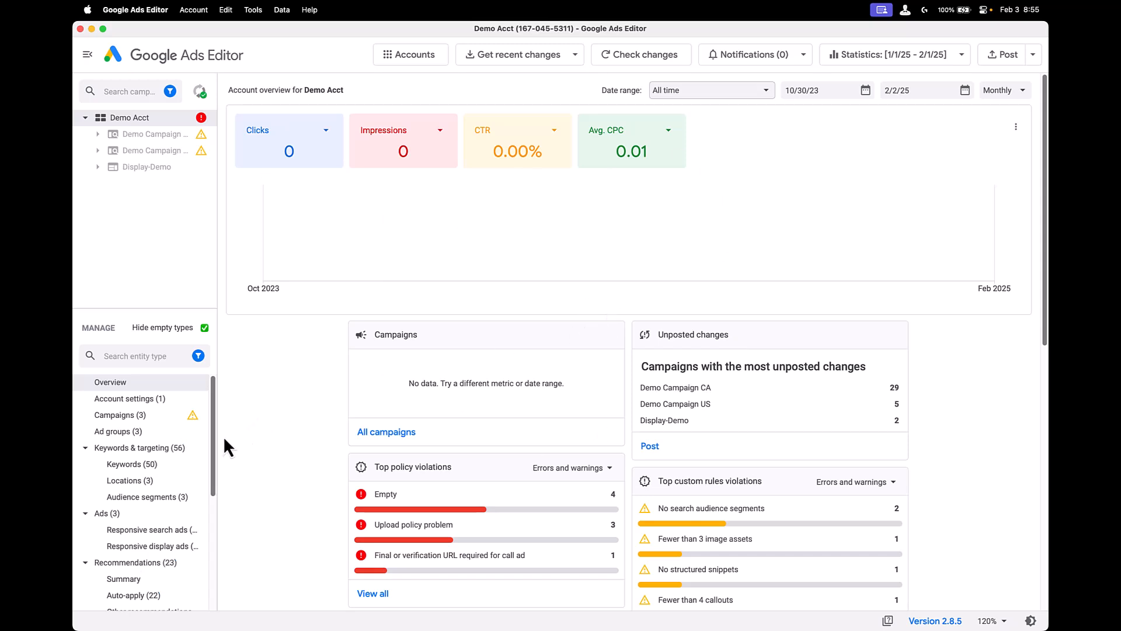
Step: List the account's campaigns and review the options for getting recent changes with more data, leaving without downloading
click(119, 415)
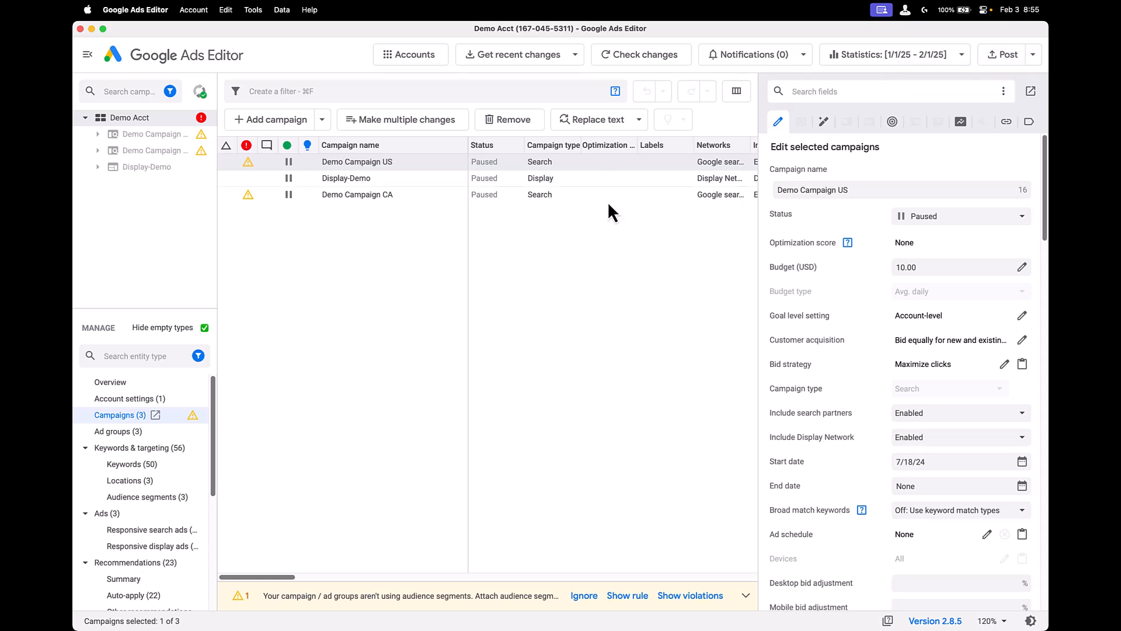
click(520, 54)
click(513, 93)
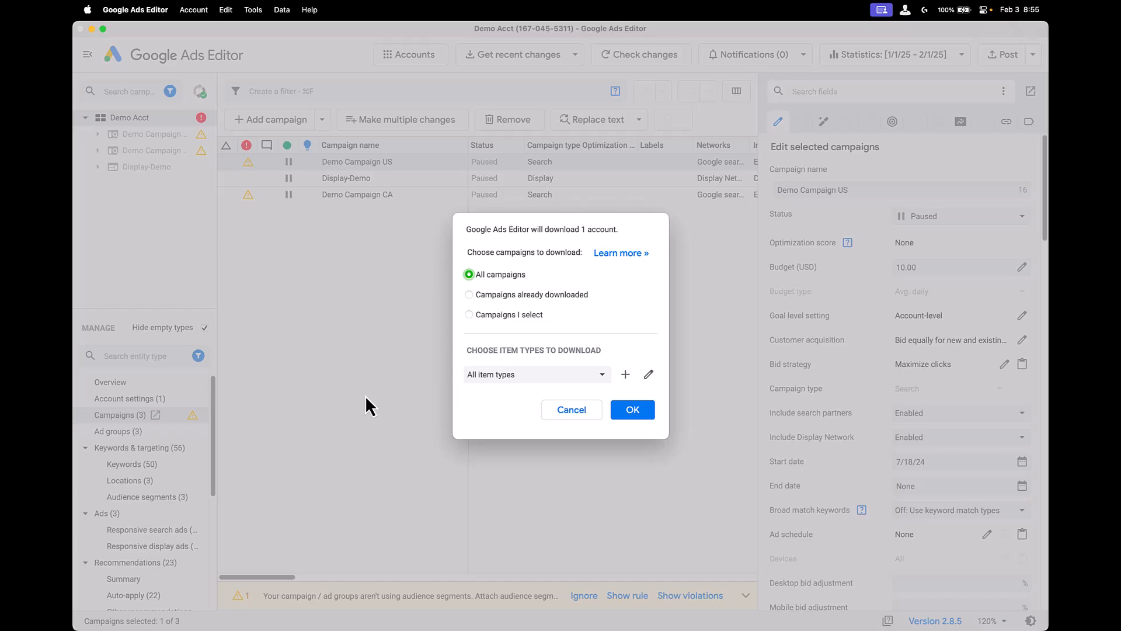
click(584, 414)
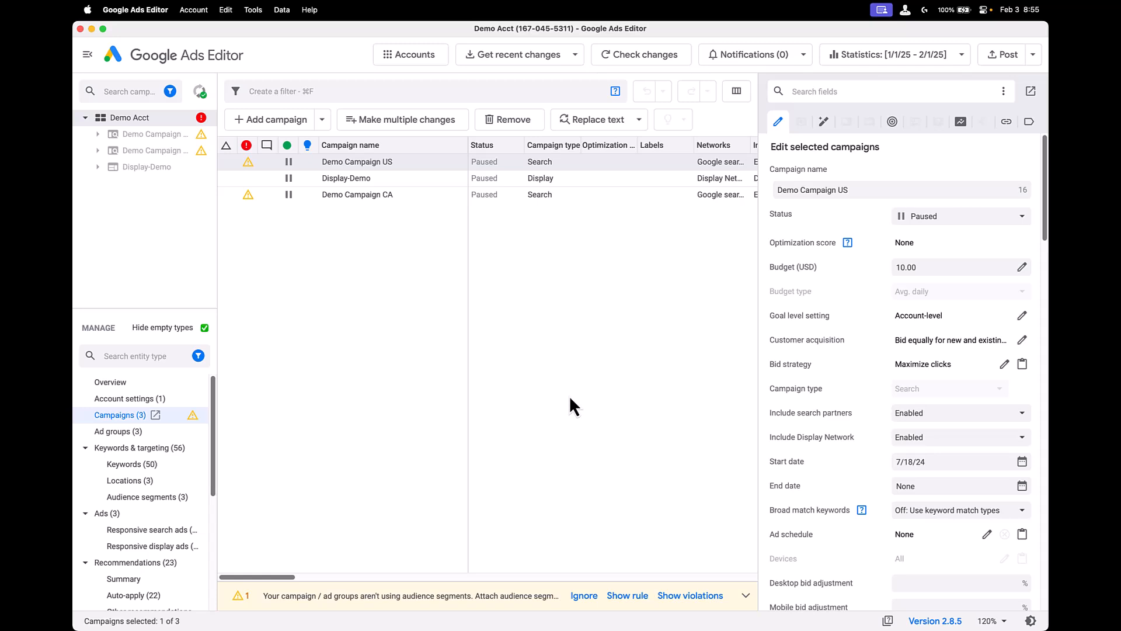
Step: Switch to Google Ads in Chrome and rename Demo Campaign CA to Demo Campaign Canada
key(super+Tab)
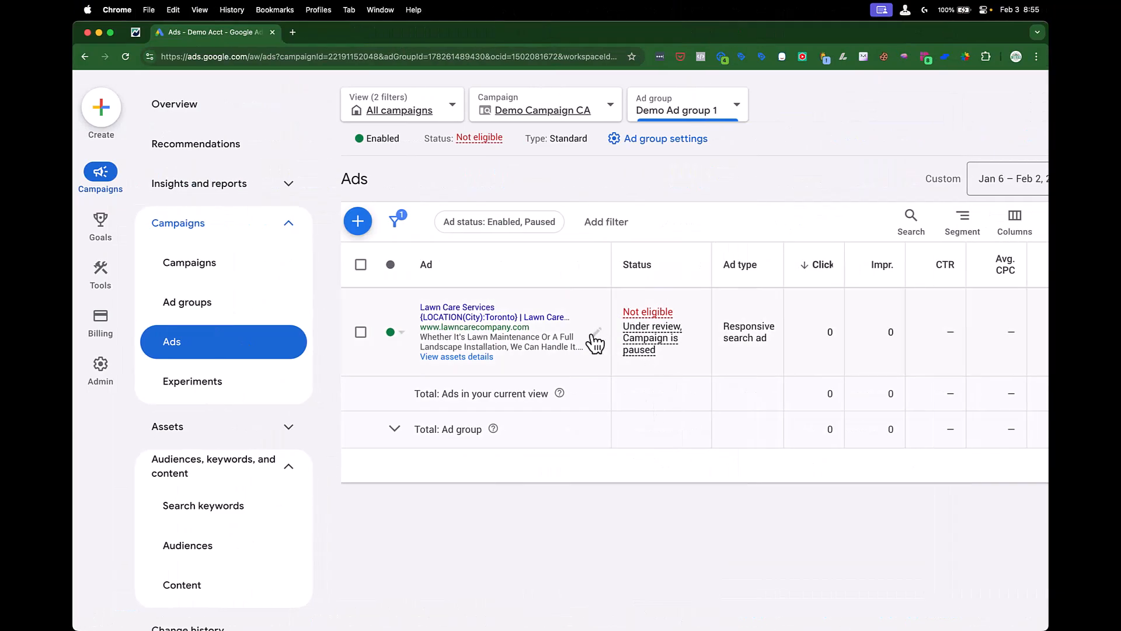
click(224, 274)
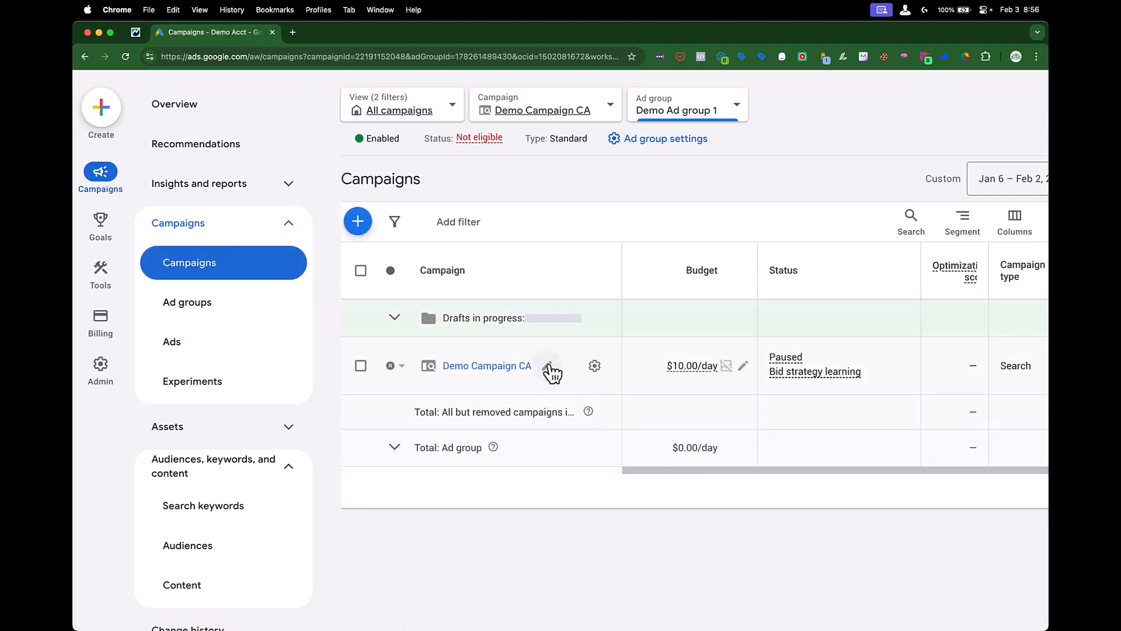
click(549, 368)
key(BackSpace)
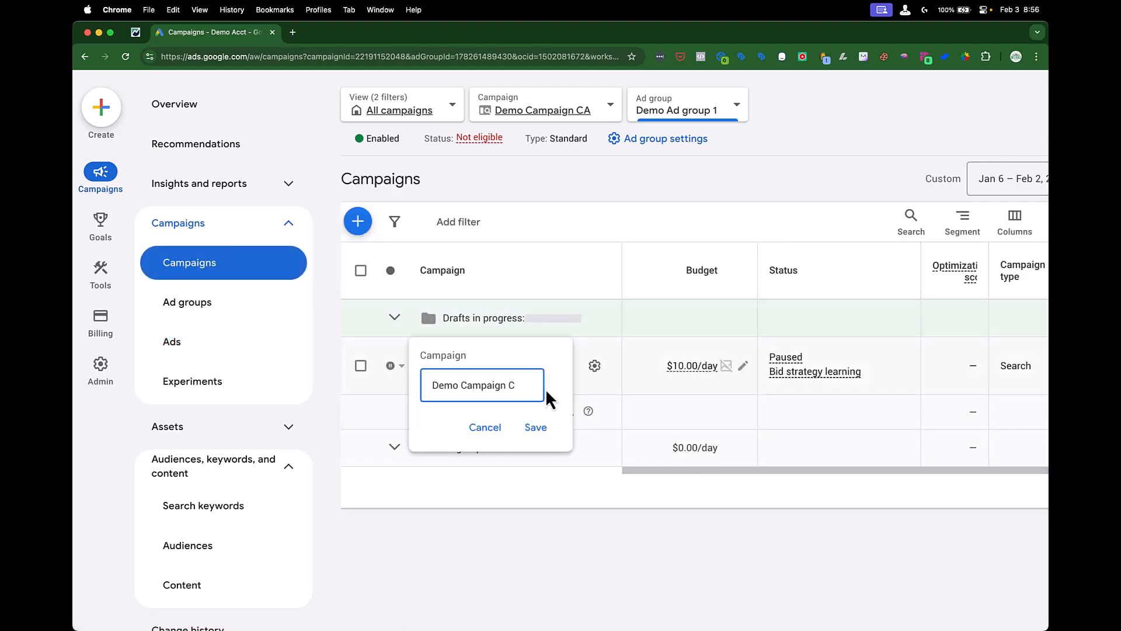
text(anada)
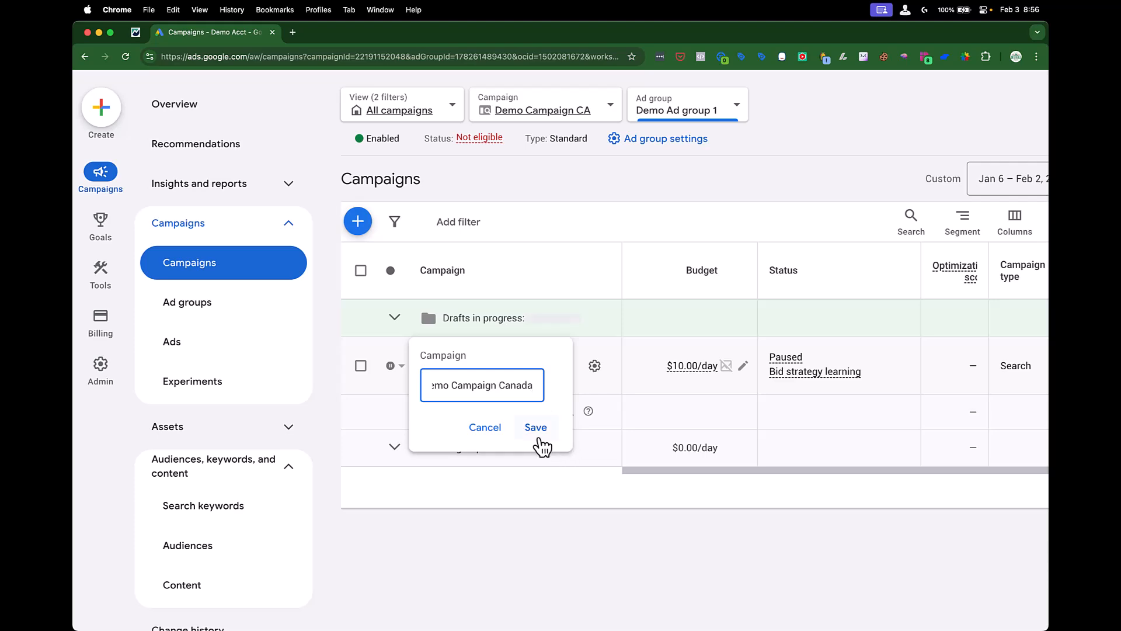
click(538, 432)
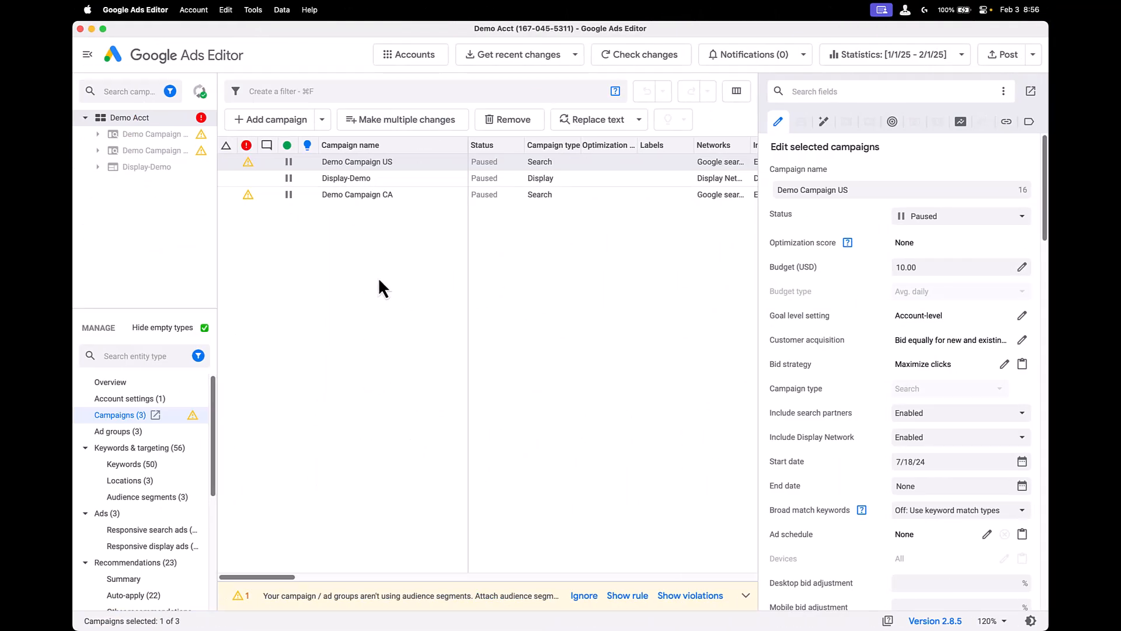
Step: Download recent changes with more data from the online account for review
click(553, 51)
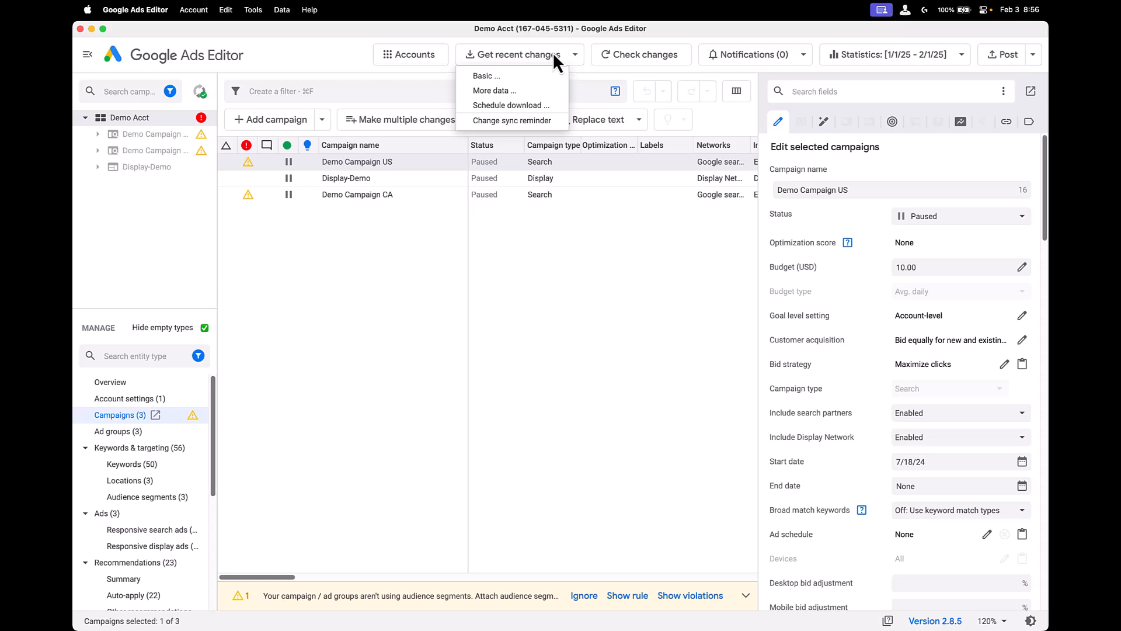
click(518, 90)
click(647, 413)
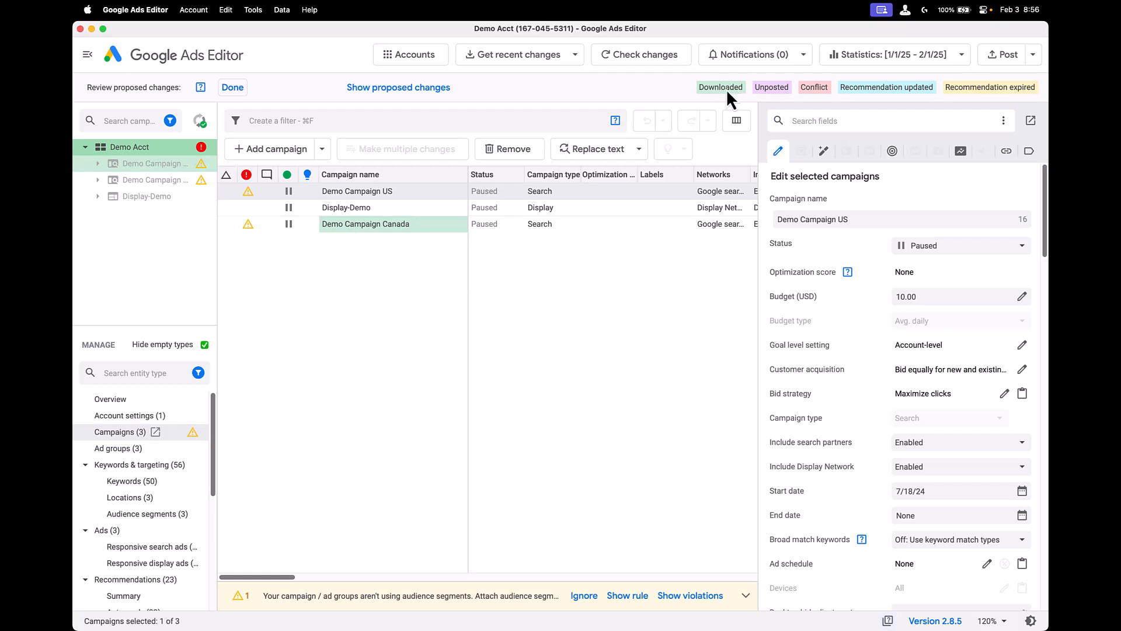
Step: Show only the US campaign from the account tree and rename Demo Campaign US to Demo Campaign USA
double_click(419, 190)
click(142, 149)
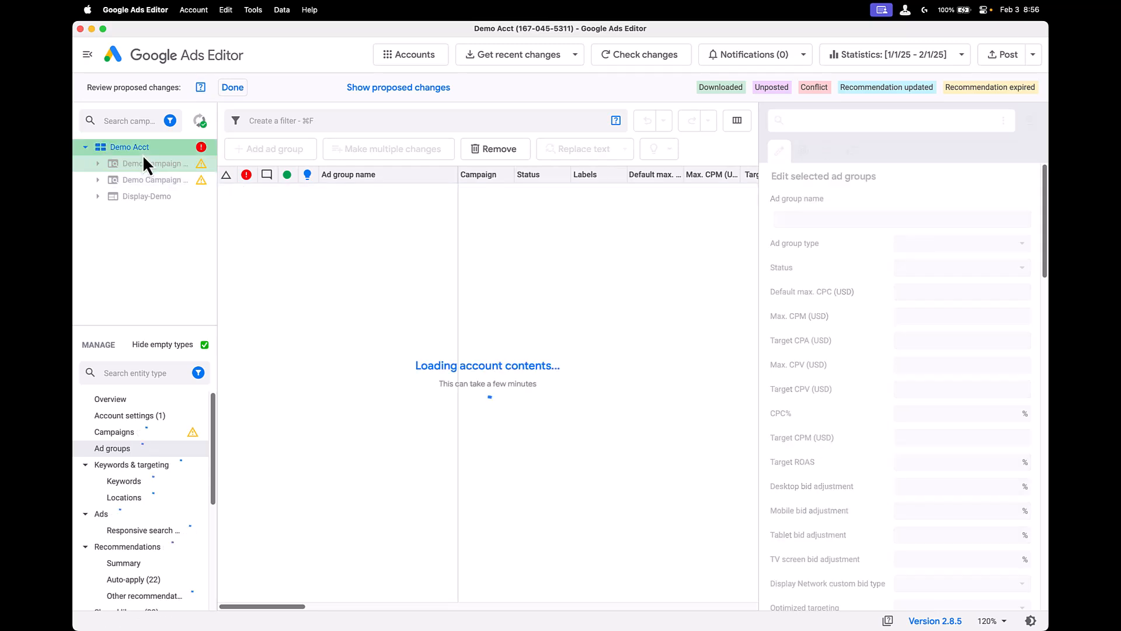
click(143, 179)
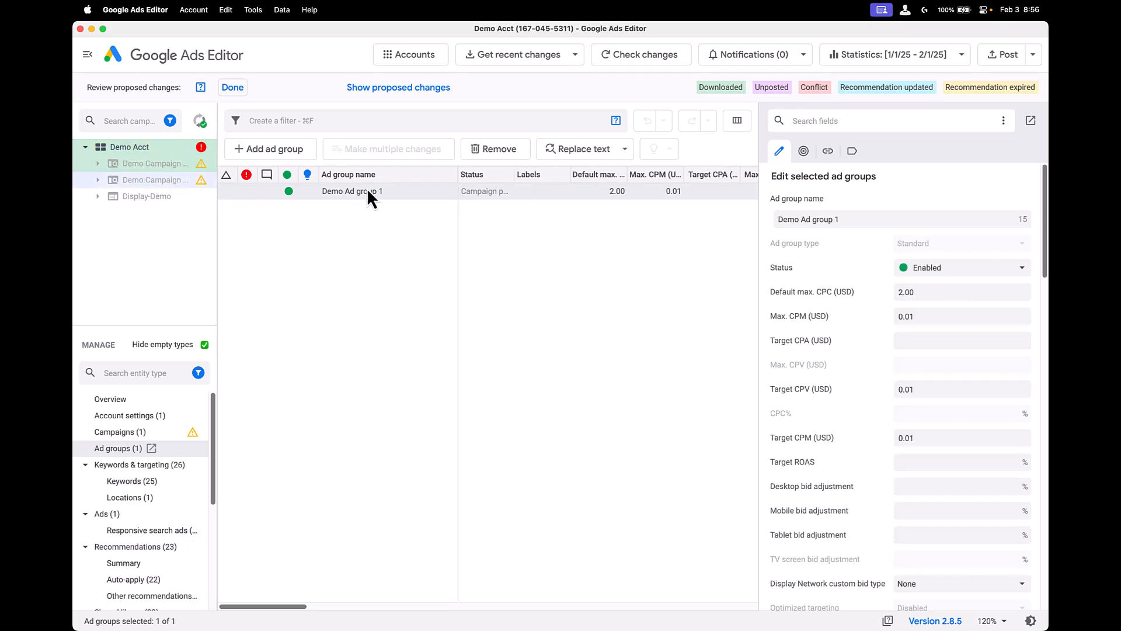
click(115, 432)
click(885, 220)
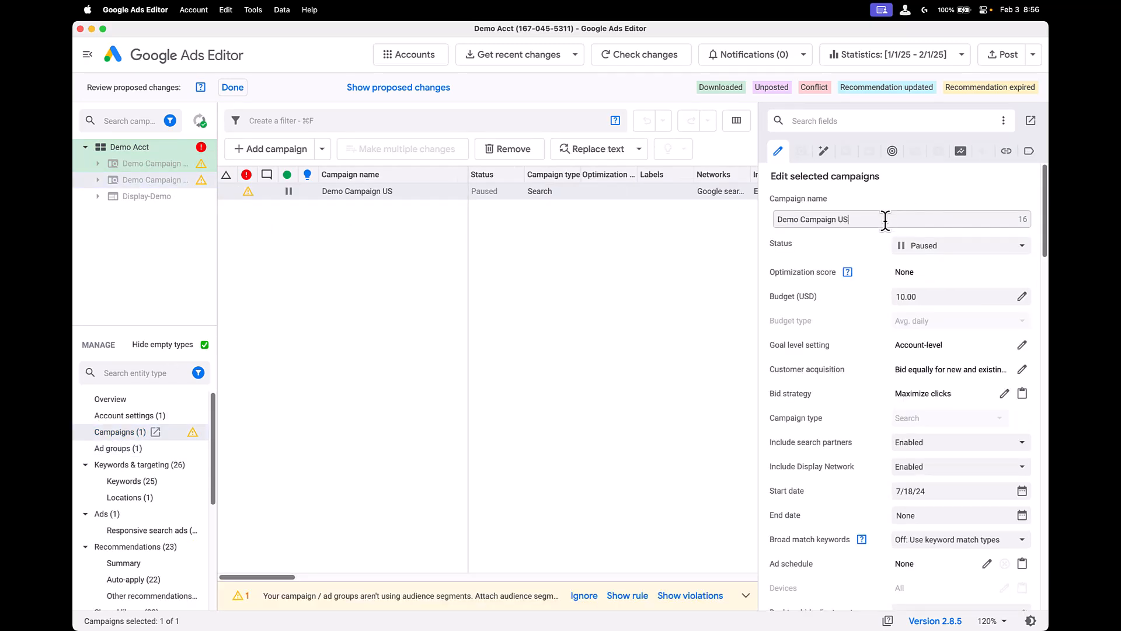
text(A)
click(606, 326)
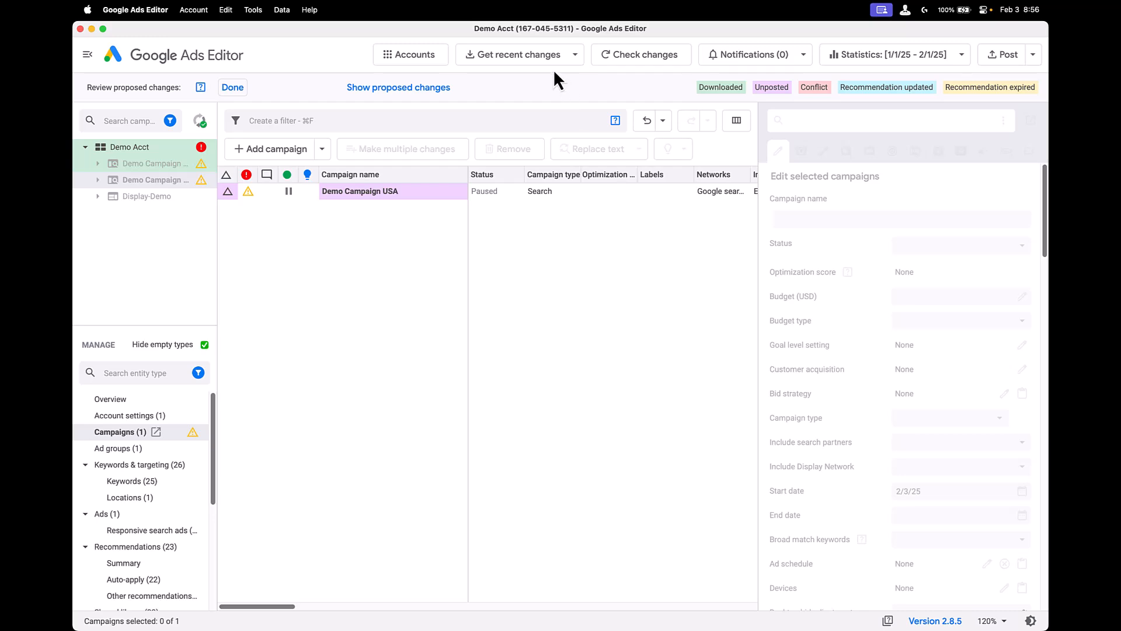
Step: Get recent changes with more data again while the US campaign's rename is still unposted
click(544, 52)
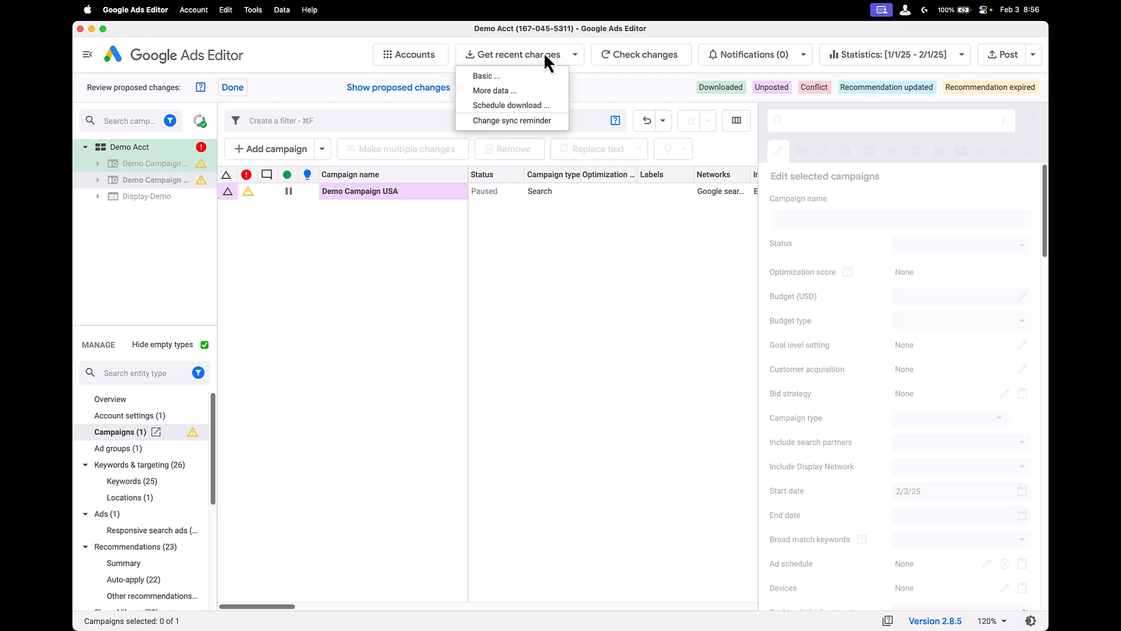
click(527, 91)
click(628, 407)
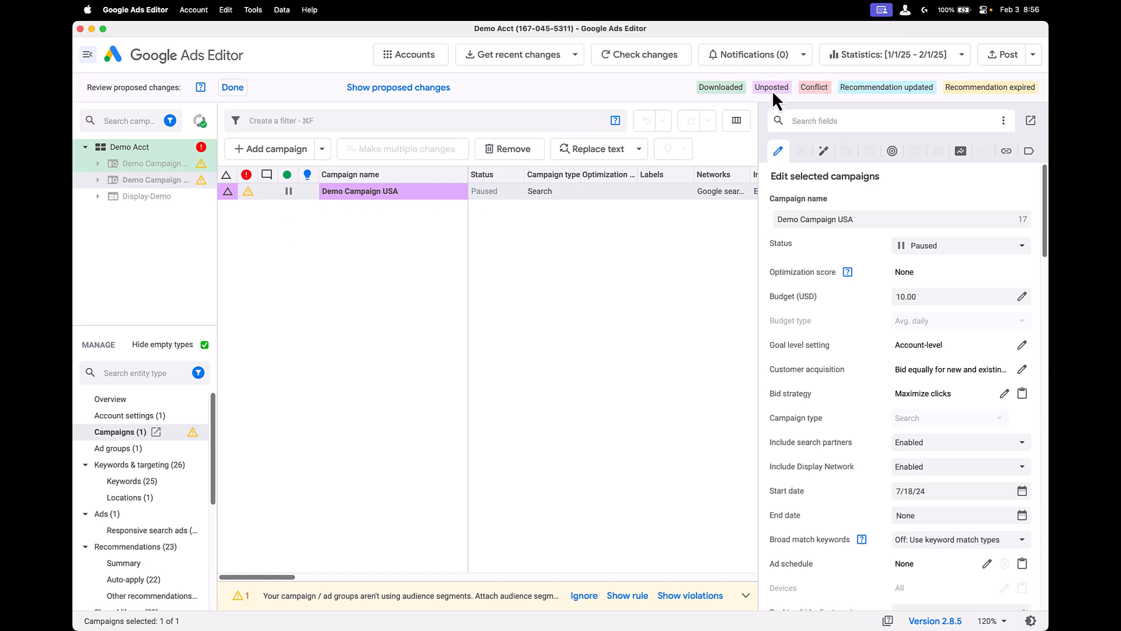
Step: Show the whole account's campaigns, filter them to proposed changes, clear the filter, and finish reviewing the proposed changes
mouse_move(383, 198)
click(135, 144)
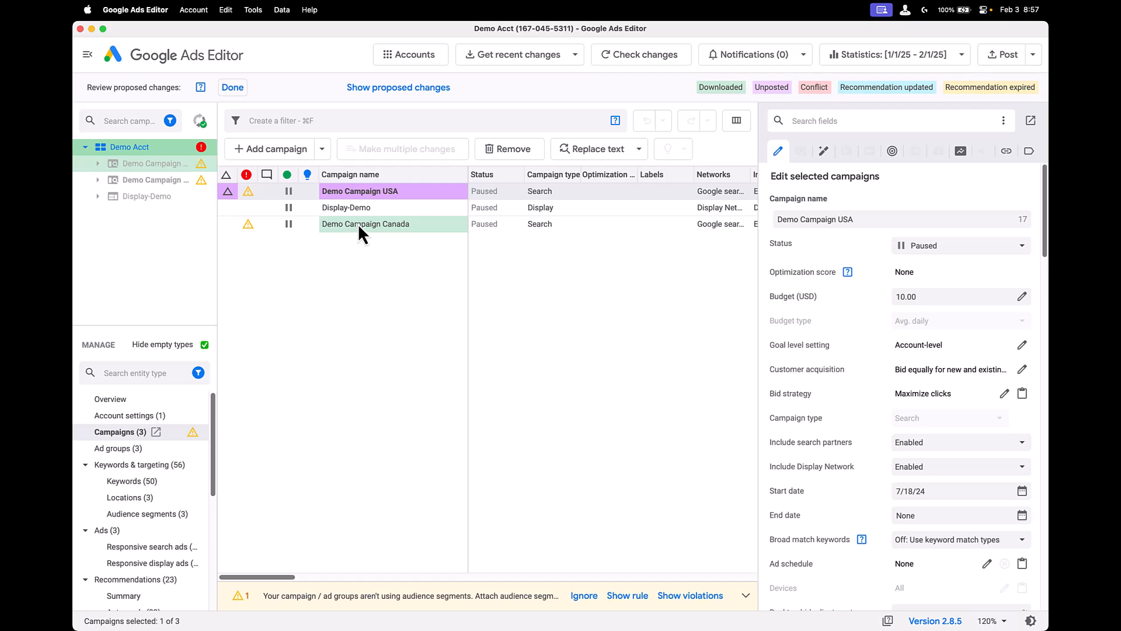
mouse_move(358, 230)
click(418, 87)
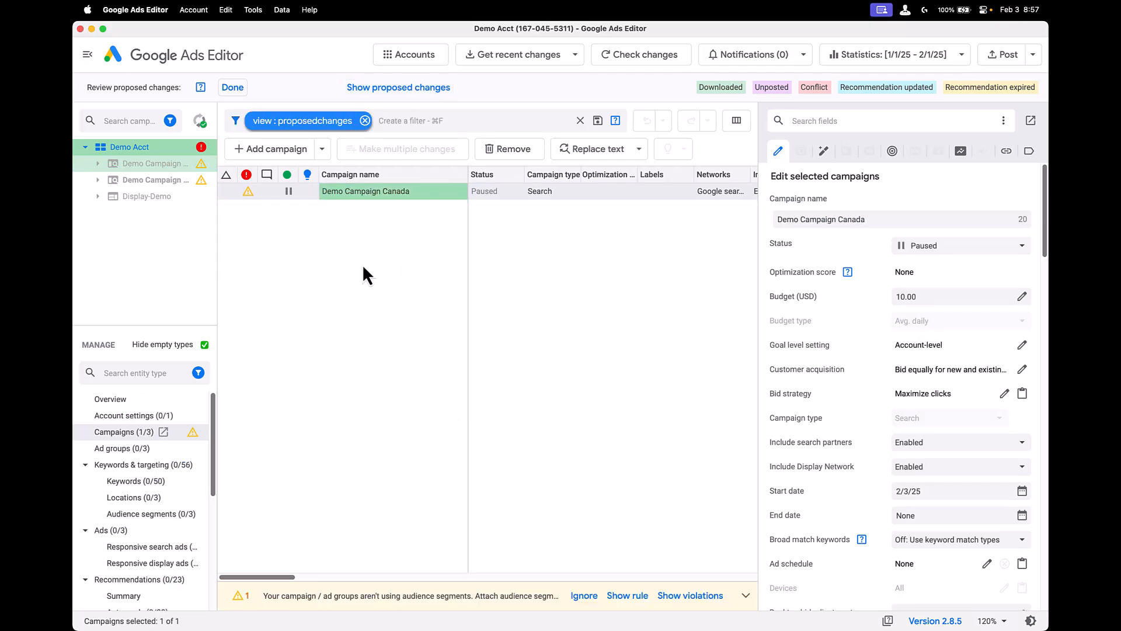
click(365, 120)
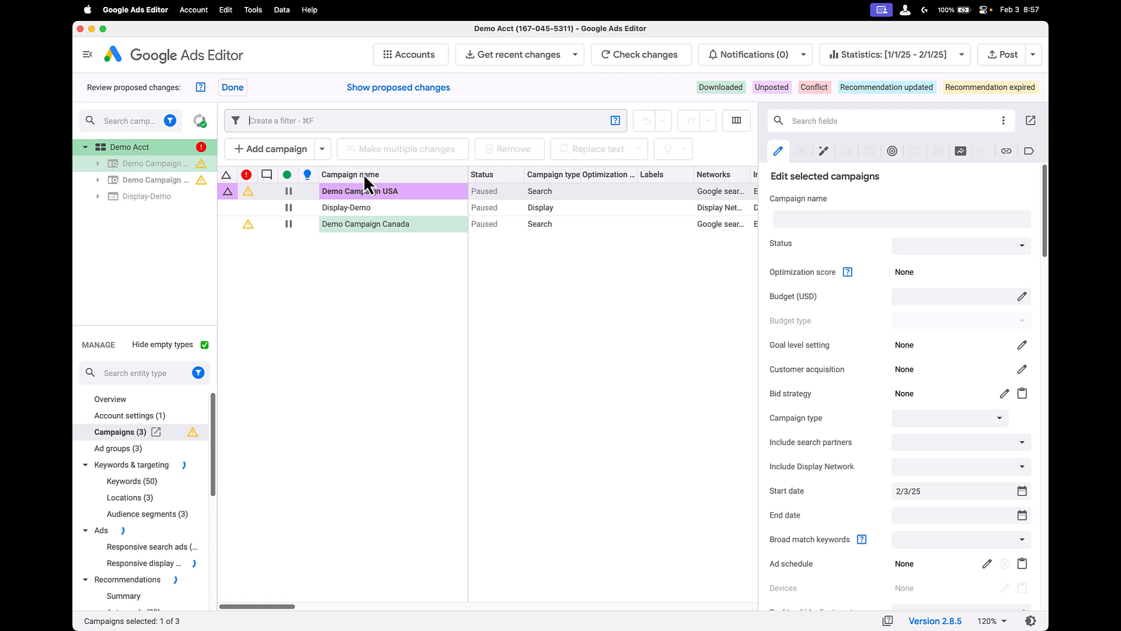
click(234, 87)
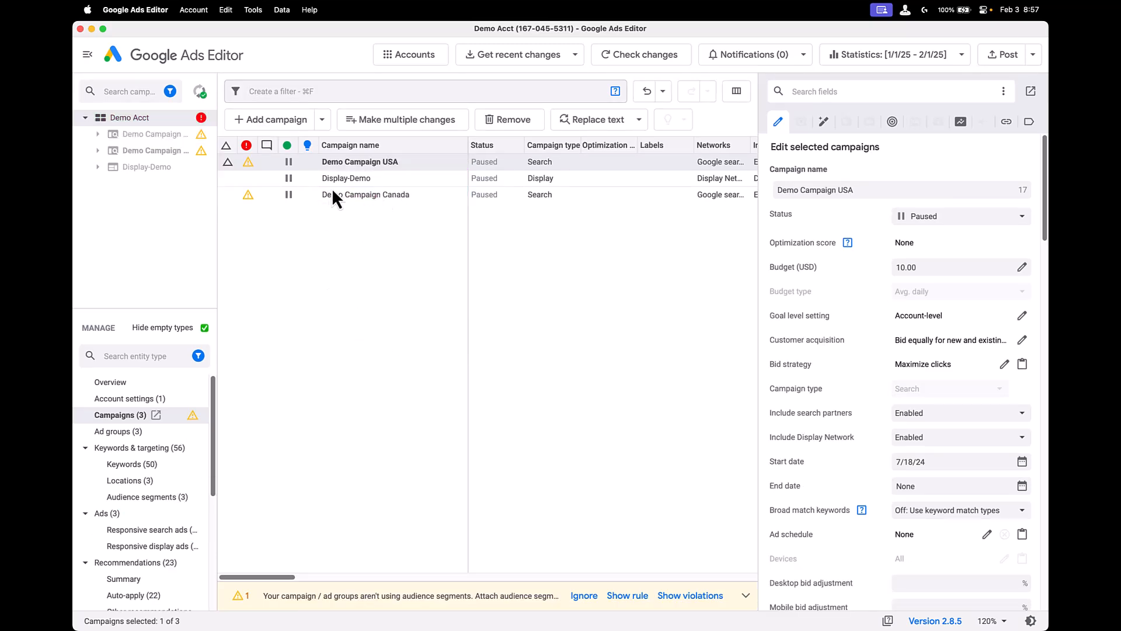
Step: Examine the name change and edited marker of Demo Campaign USA, and sort the campaigns by edit status with the edited one last
mouse_move(358, 171)
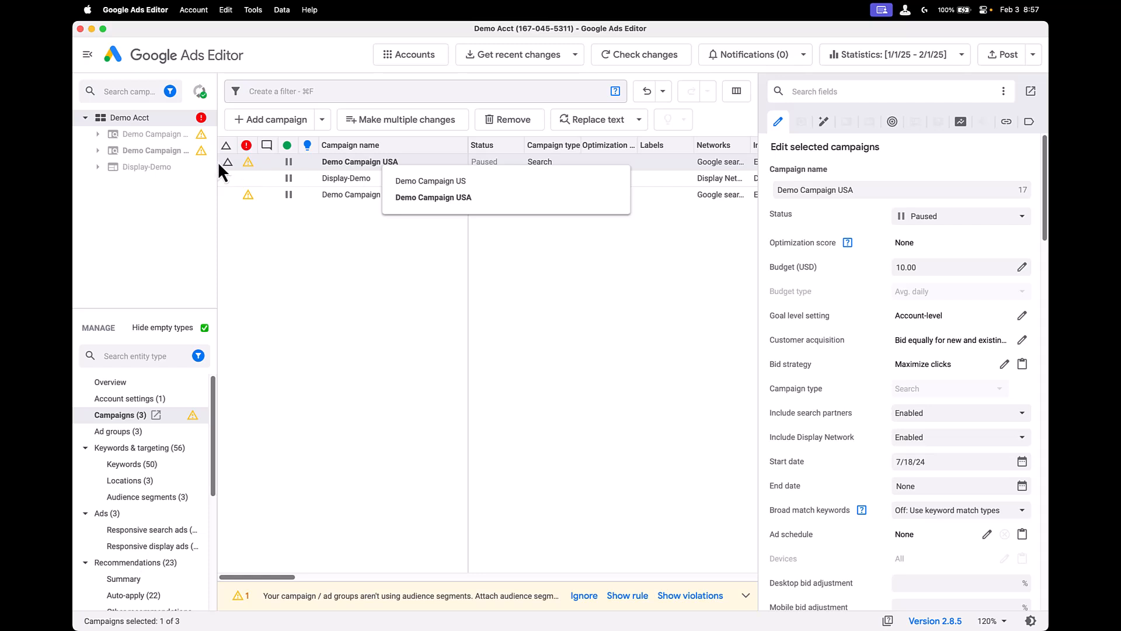
mouse_move(227, 162)
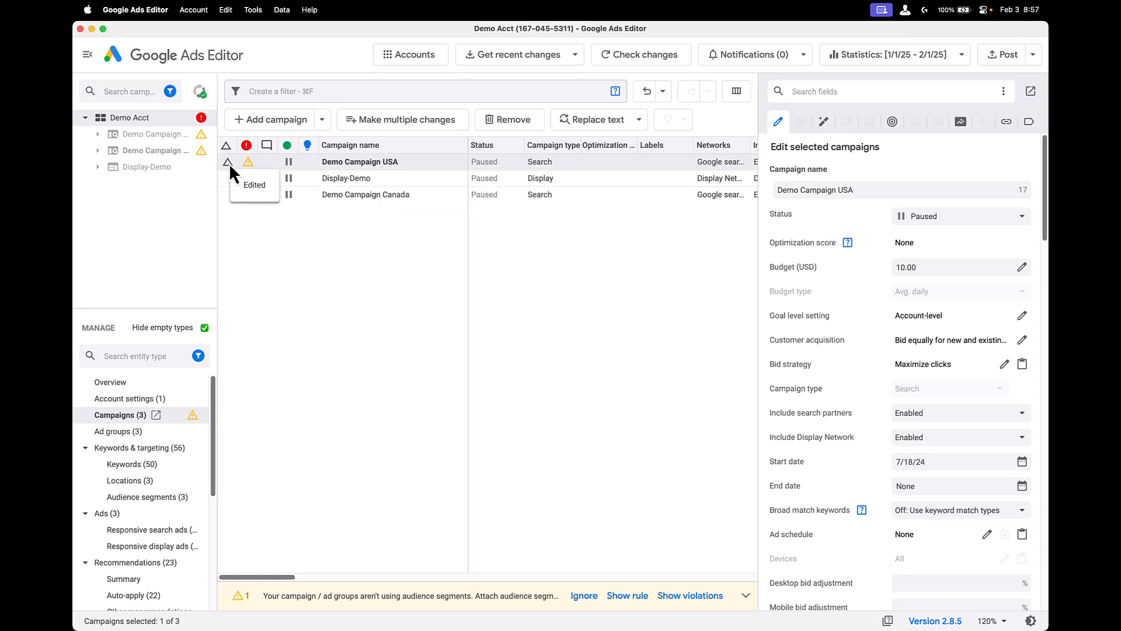
right_click(229, 163)
click(489, 313)
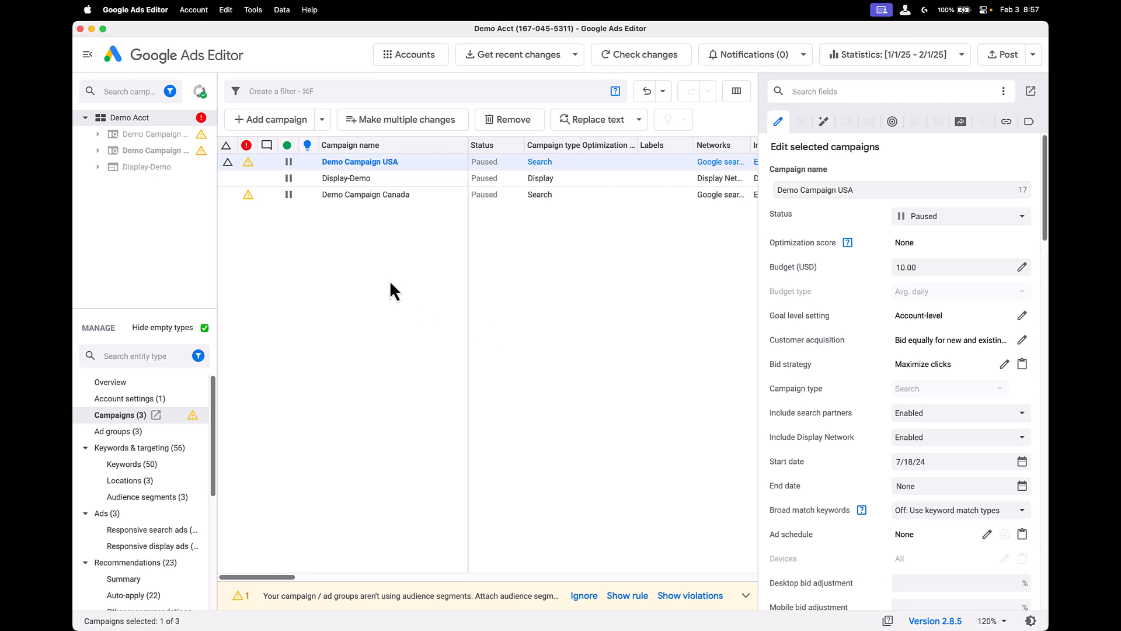
click(226, 144)
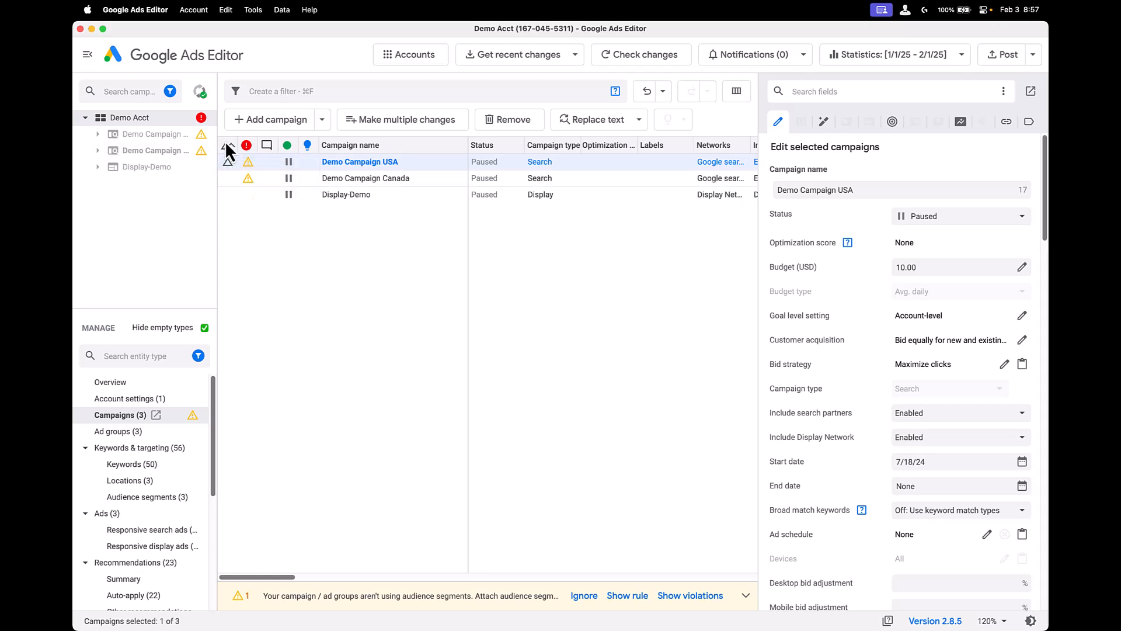
click(226, 145)
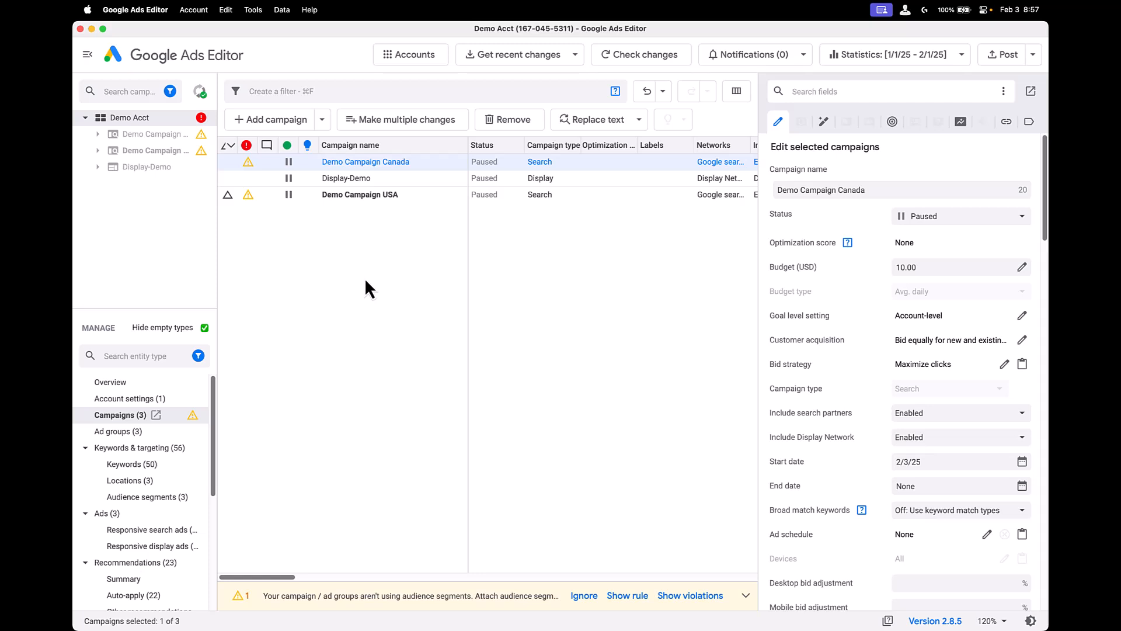
Step: Compare Demo Campaign USA's original and edited names, and revert the campaign to its last downloaded state
mouse_move(383, 194)
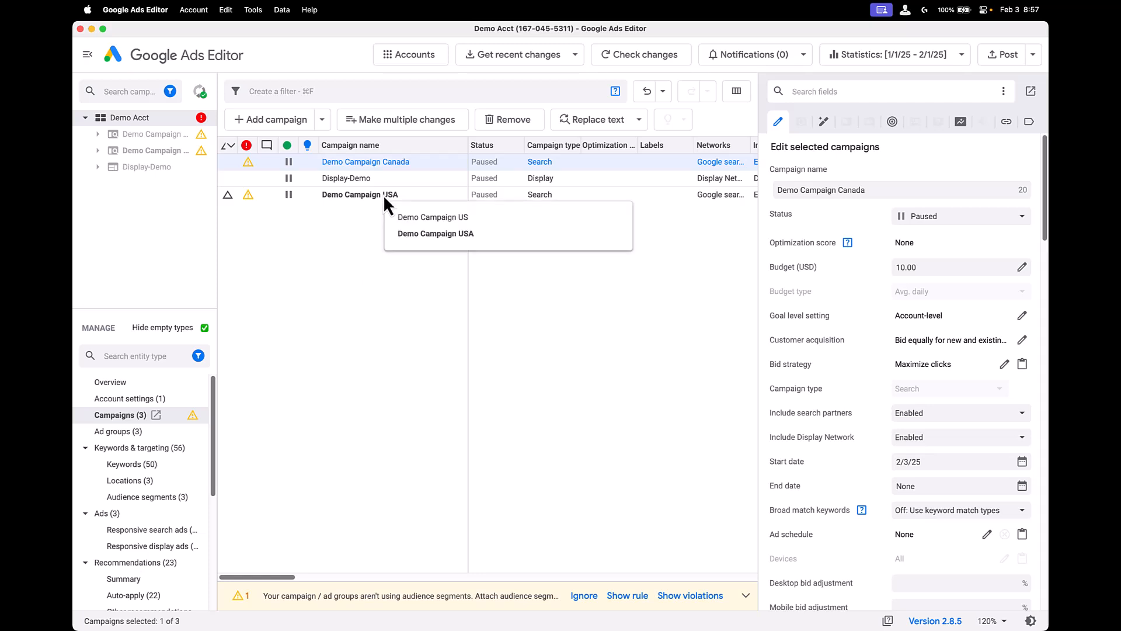
right_click(352, 194)
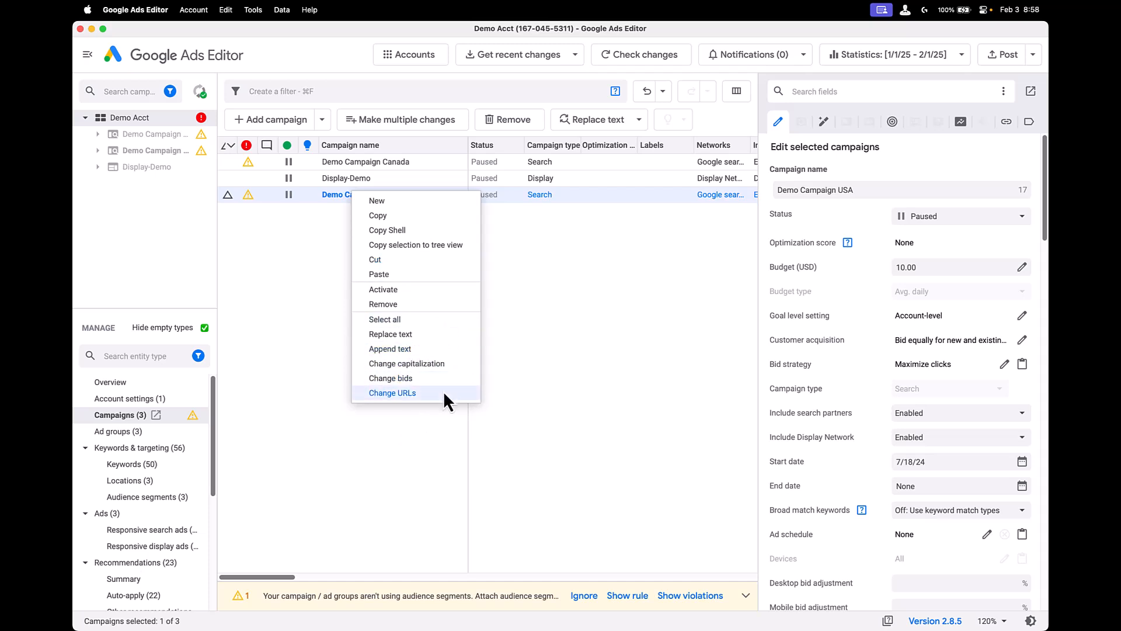
click(312, 303)
right_click(270, 198)
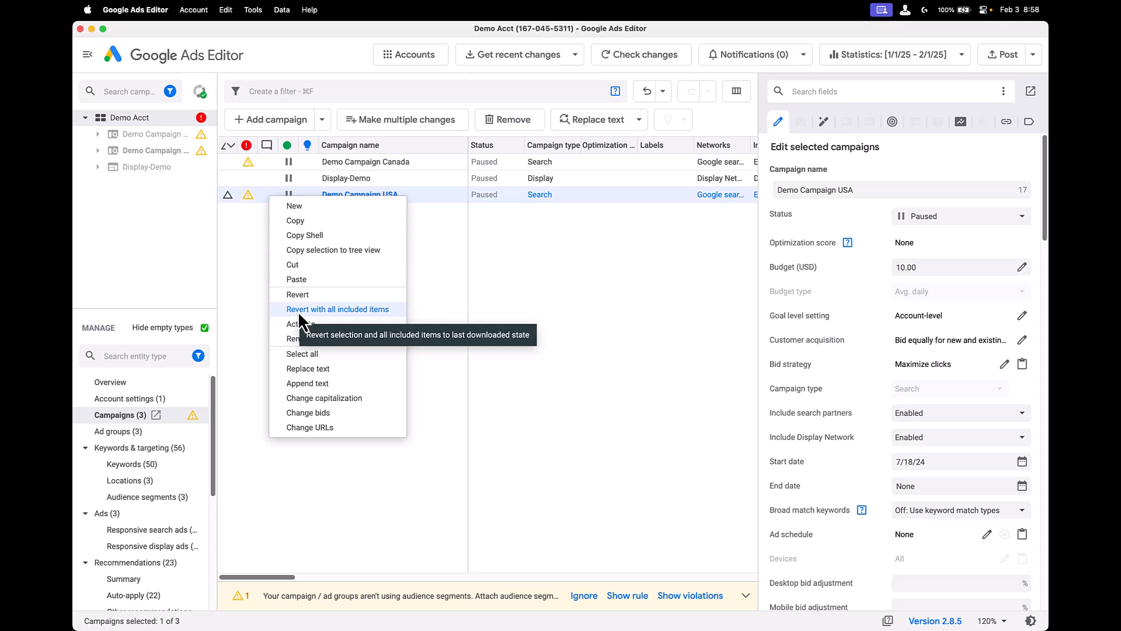
click(301, 296)
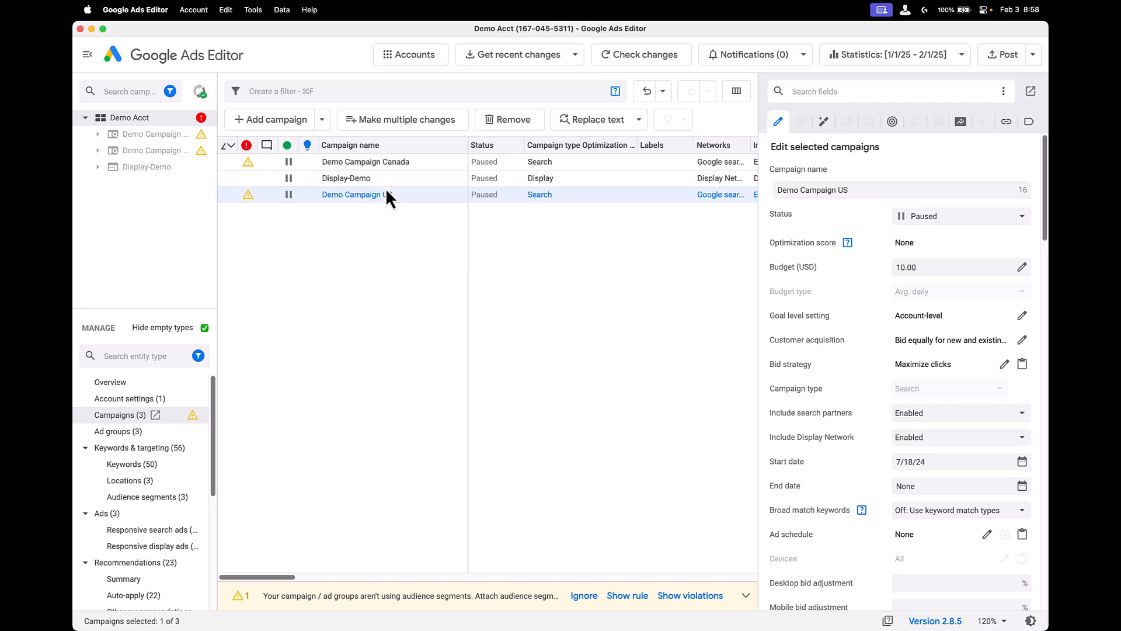
Step: Check the commands available for the unedited Demo Campaign US and rename the campaign Demo Campaign USA
right_click(400, 198)
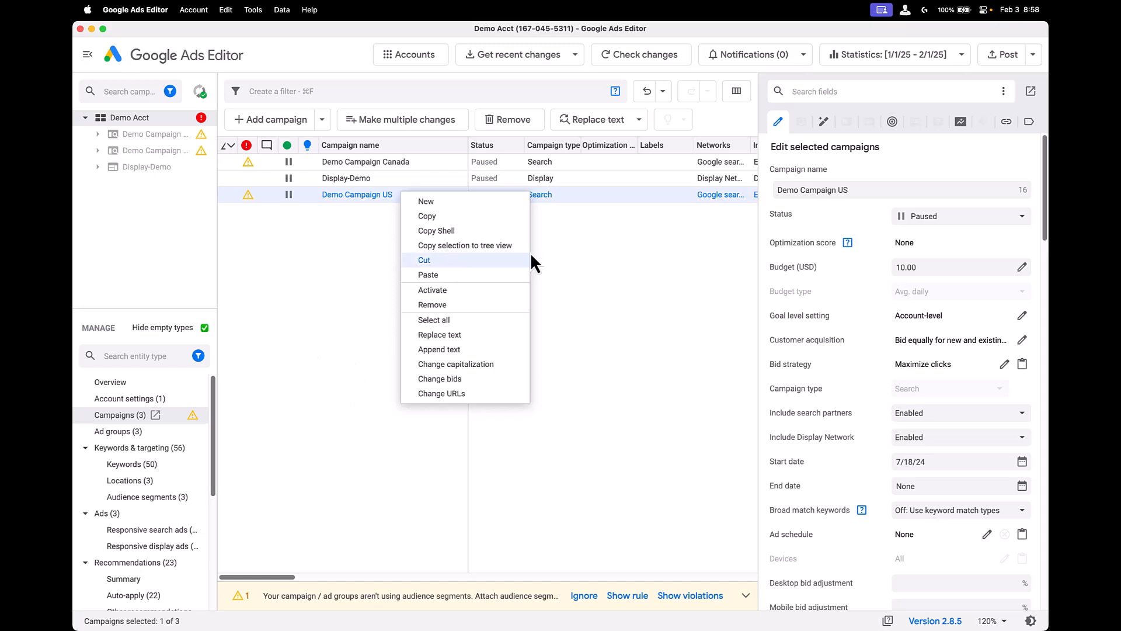
click(867, 191)
double_click(867, 191)
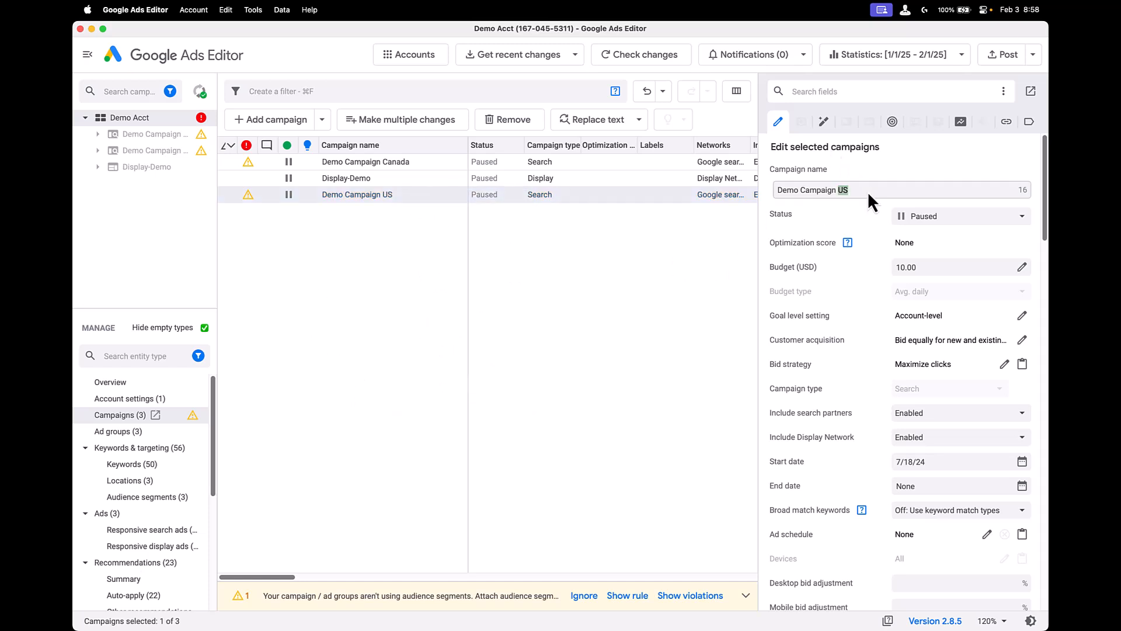
text(A)
click(409, 349)
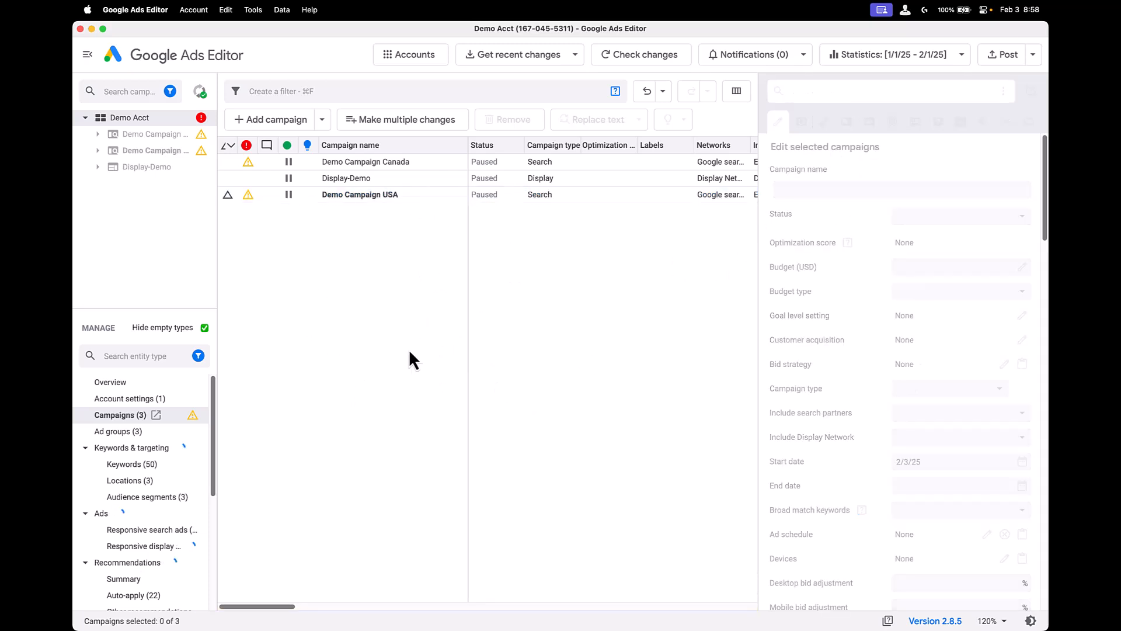
Step: Review the revert options for Demo Campaign USA, including reverting with all included items, without applying one
right_click(388, 198)
click(371, 199)
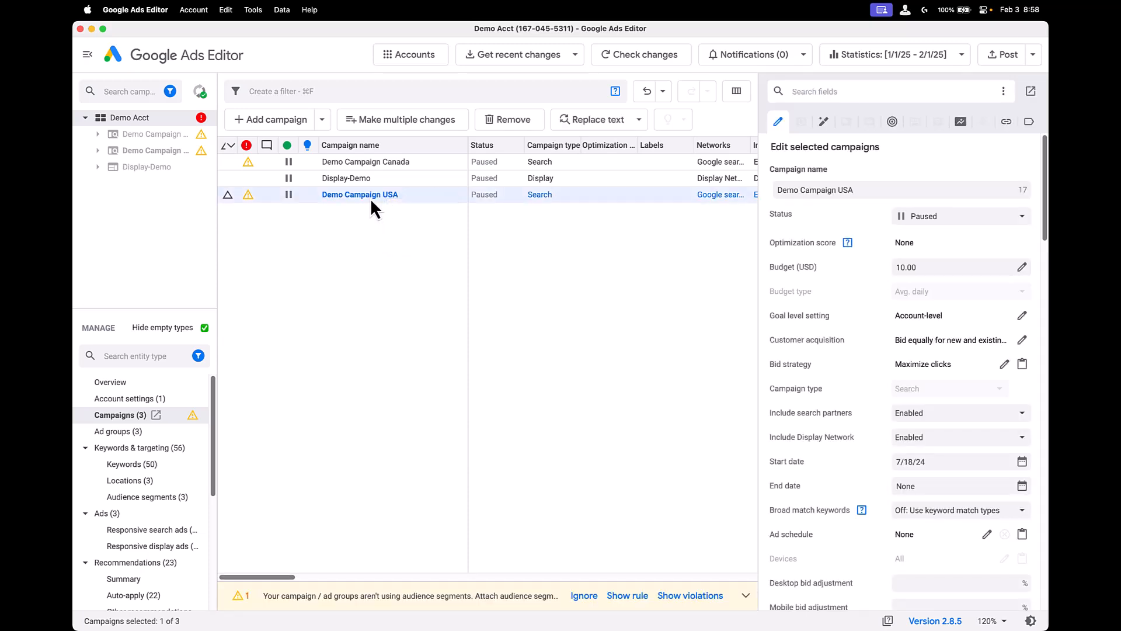
right_click(269, 197)
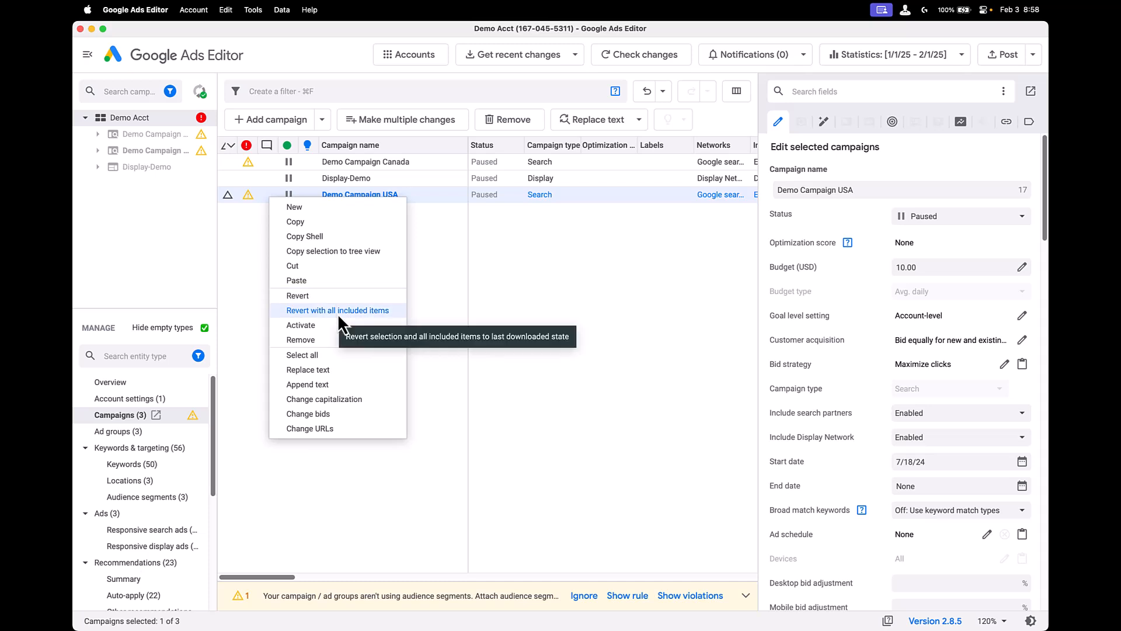
click(587, 499)
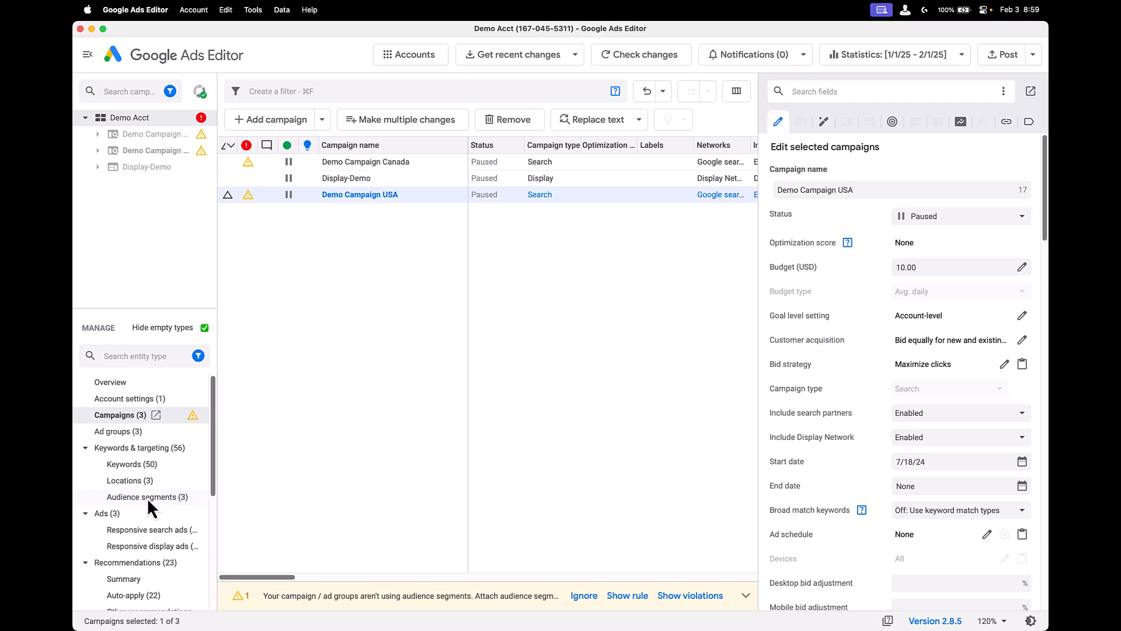
Step: Look over the available tool and editing commands with their keyboard equivalents, without running any
click(247, 12)
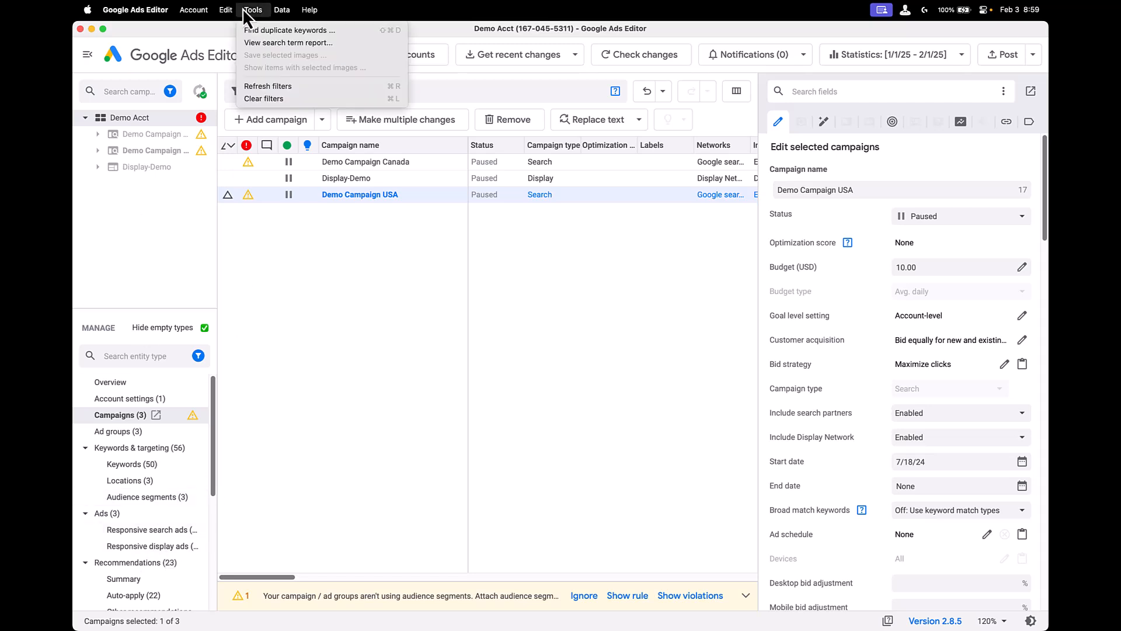
click(225, 10)
click(225, 10)
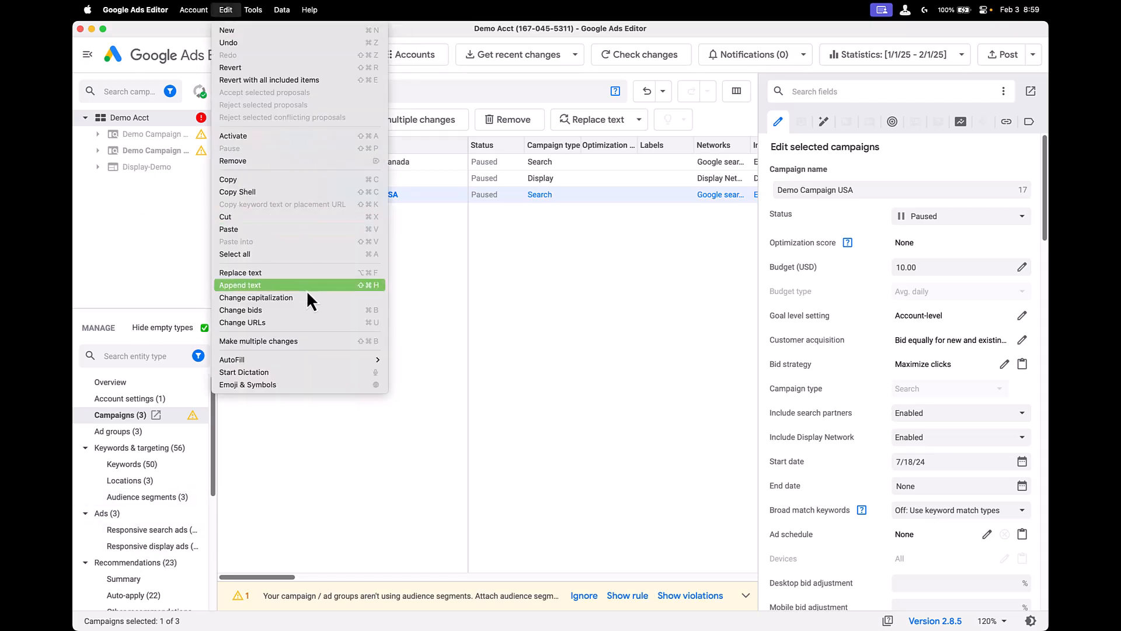
click(329, 310)
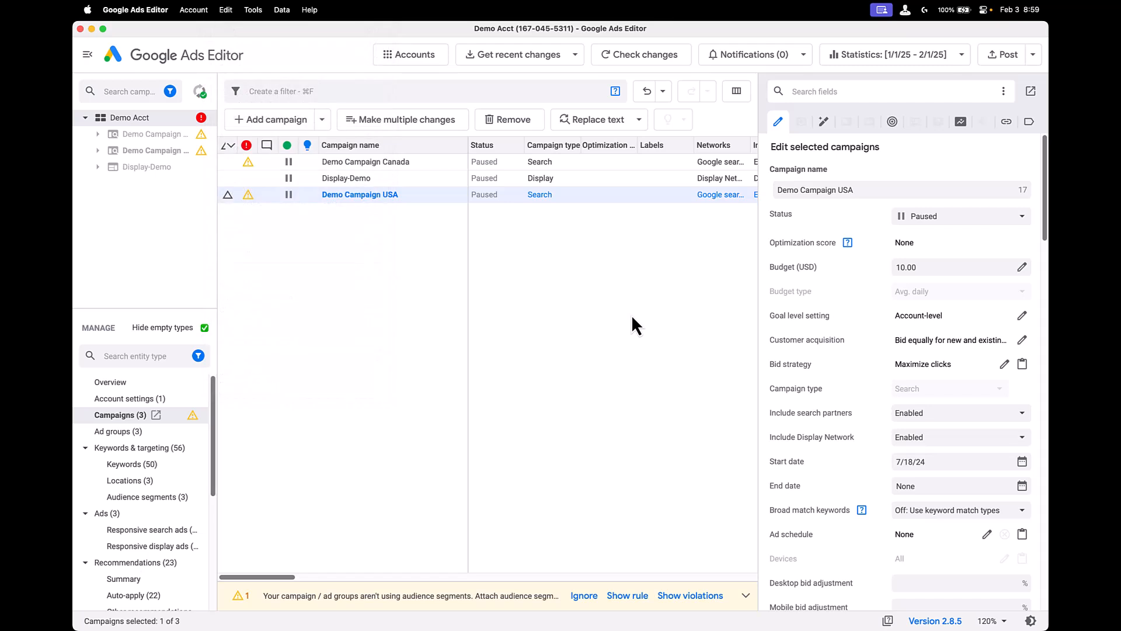
Step: Select all campaigns, activate them in bulk, and pause them again
key(super+a)
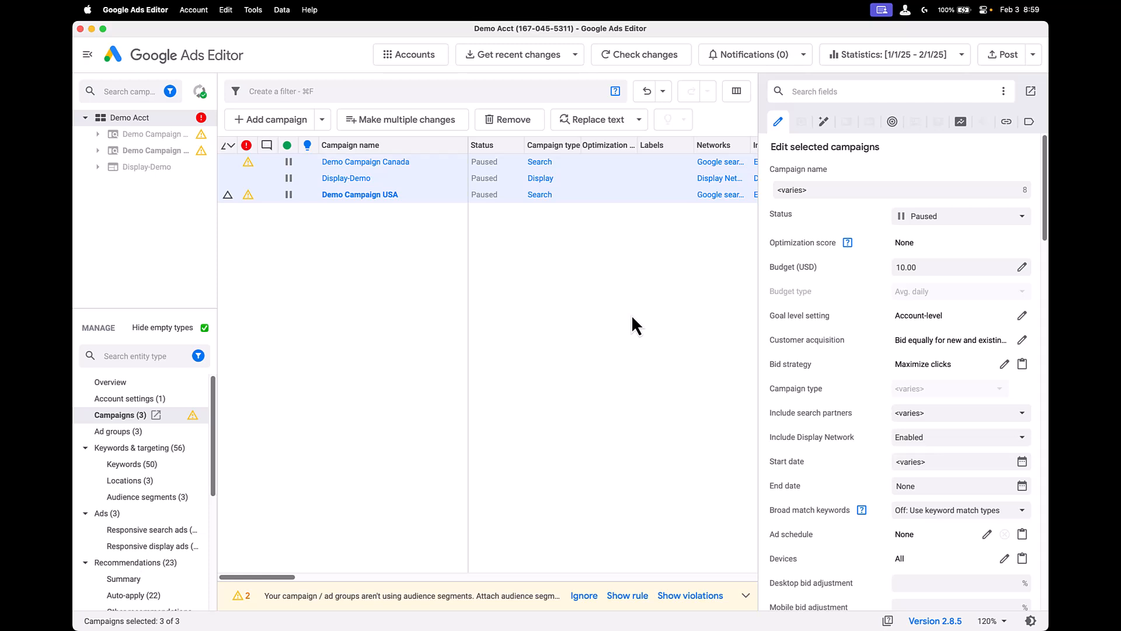
key(super+shift+e)
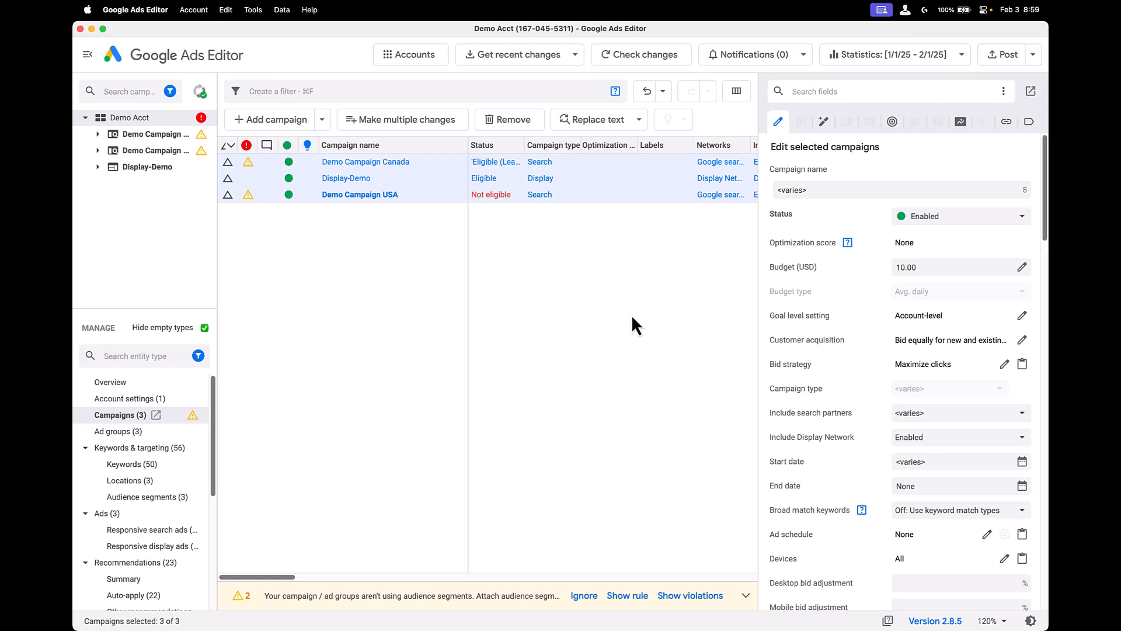
key(super+shift+p)
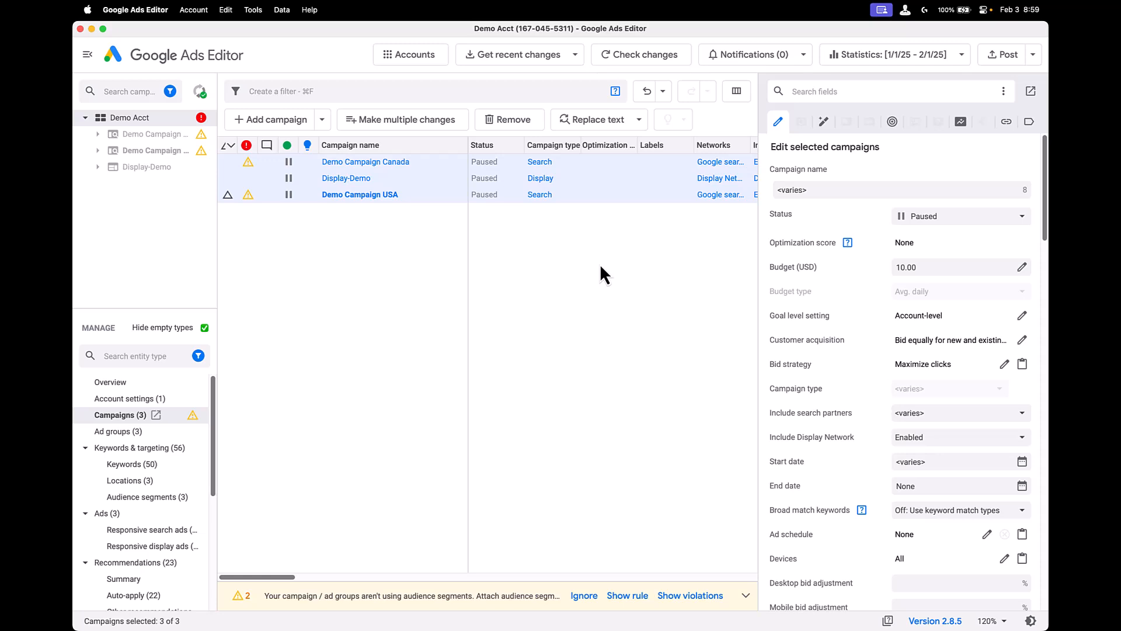
Step: Review the duplicate keyword search criteria and the bulk actions of the Advanced change dialog, cancelling both without applying anything
key(super+shift+d)
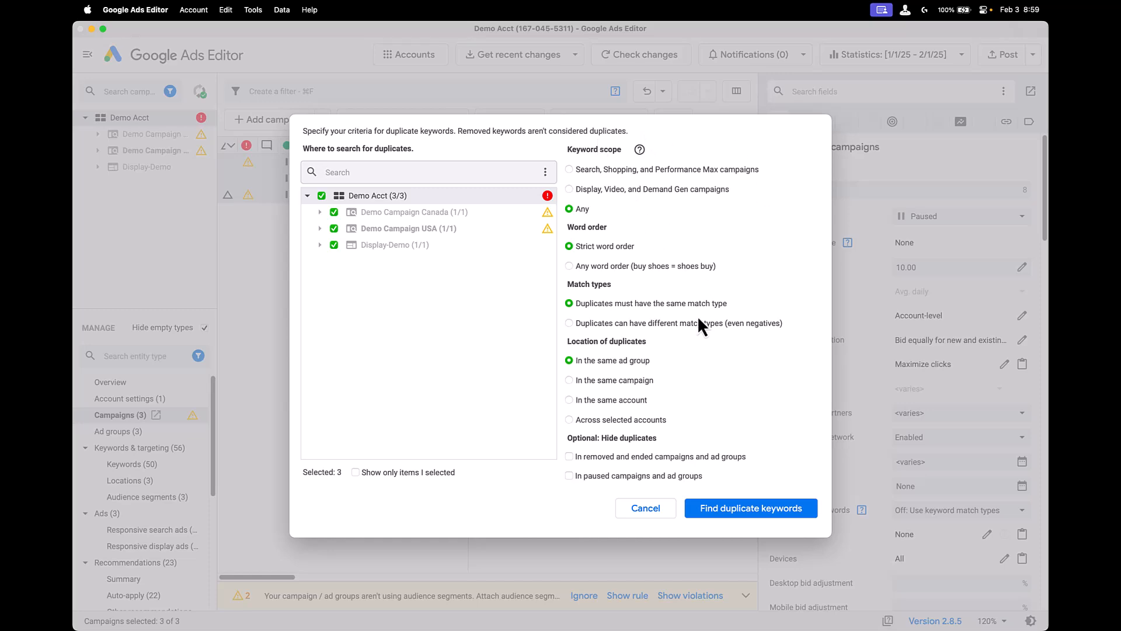
click(644, 510)
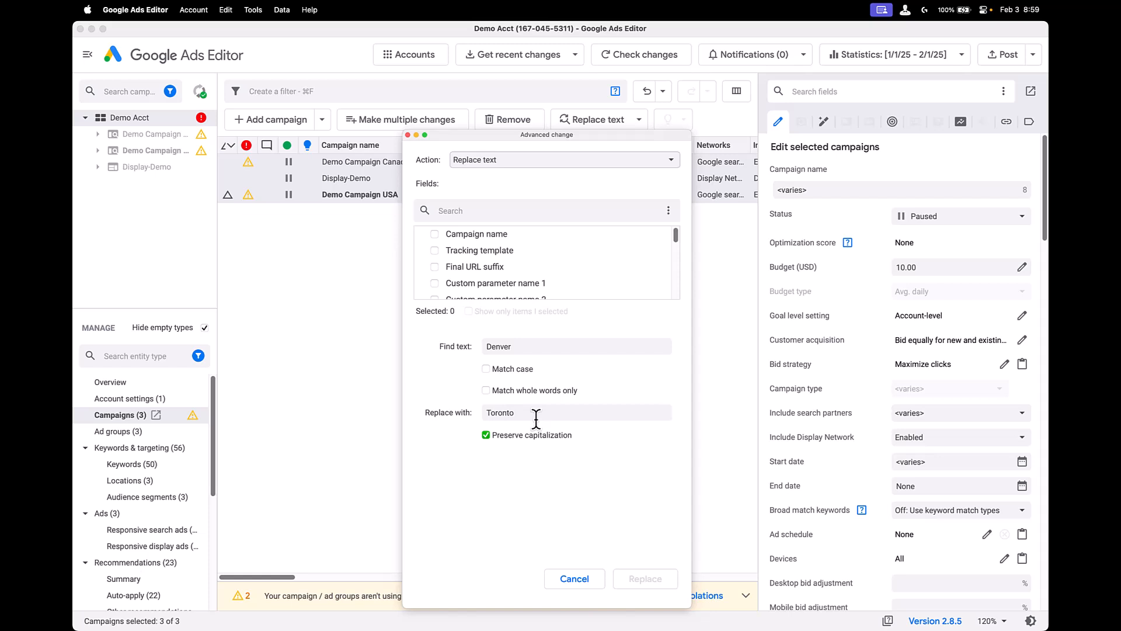
click(562, 162)
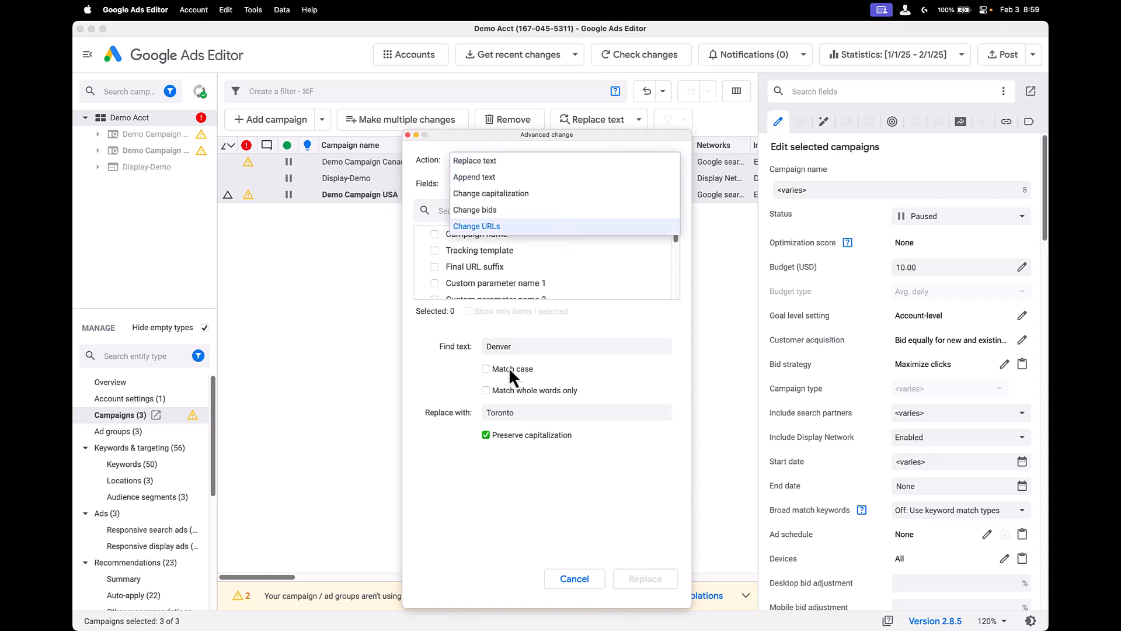
click(558, 579)
click(327, 377)
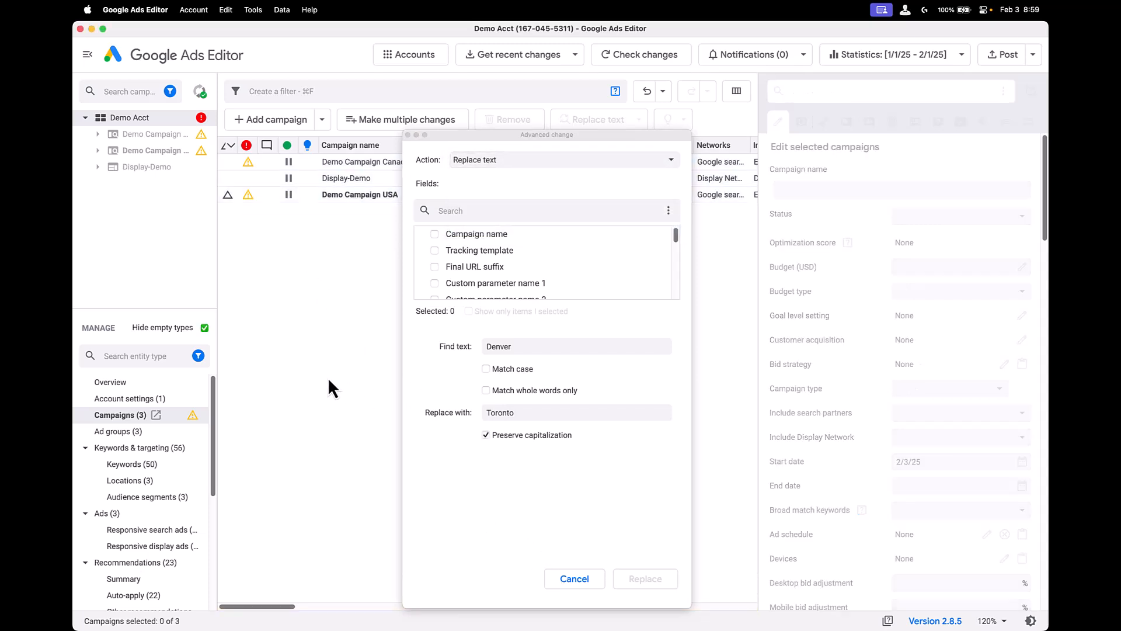
click(596, 577)
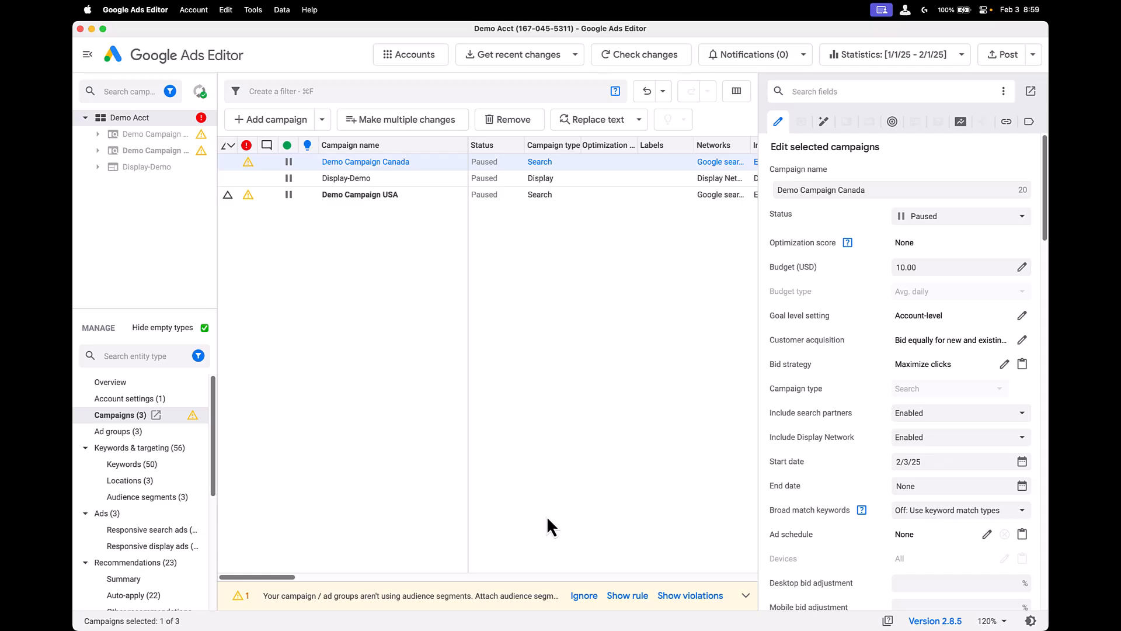
Step: Review the campaign changes ready to post for the selected campaigns and cancel without posting
key(super+shift+p)
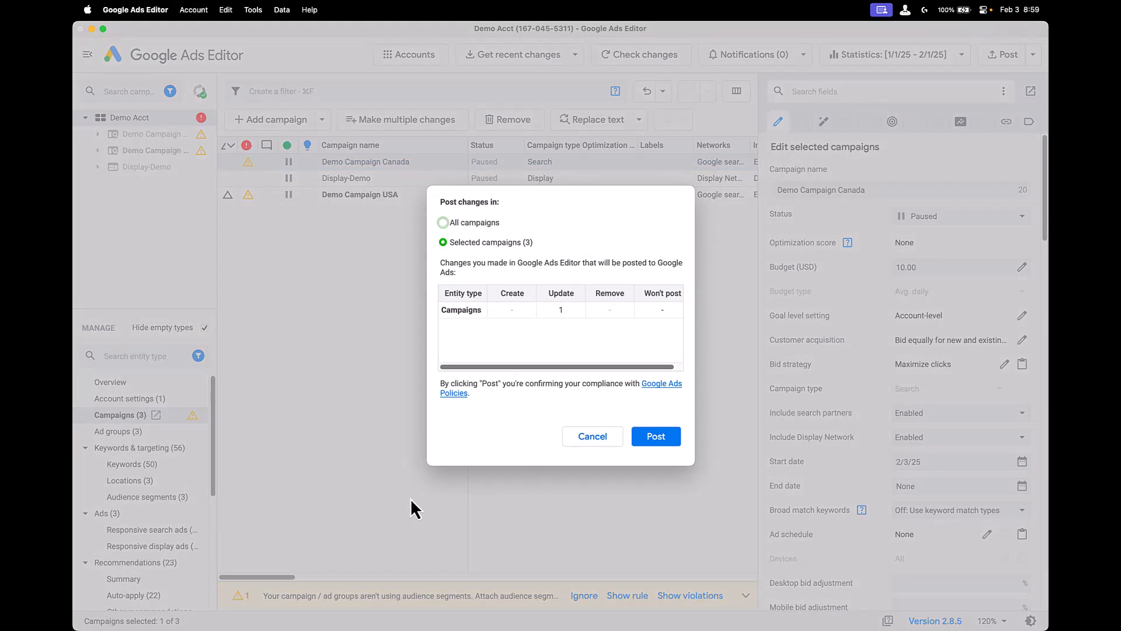
click(588, 435)
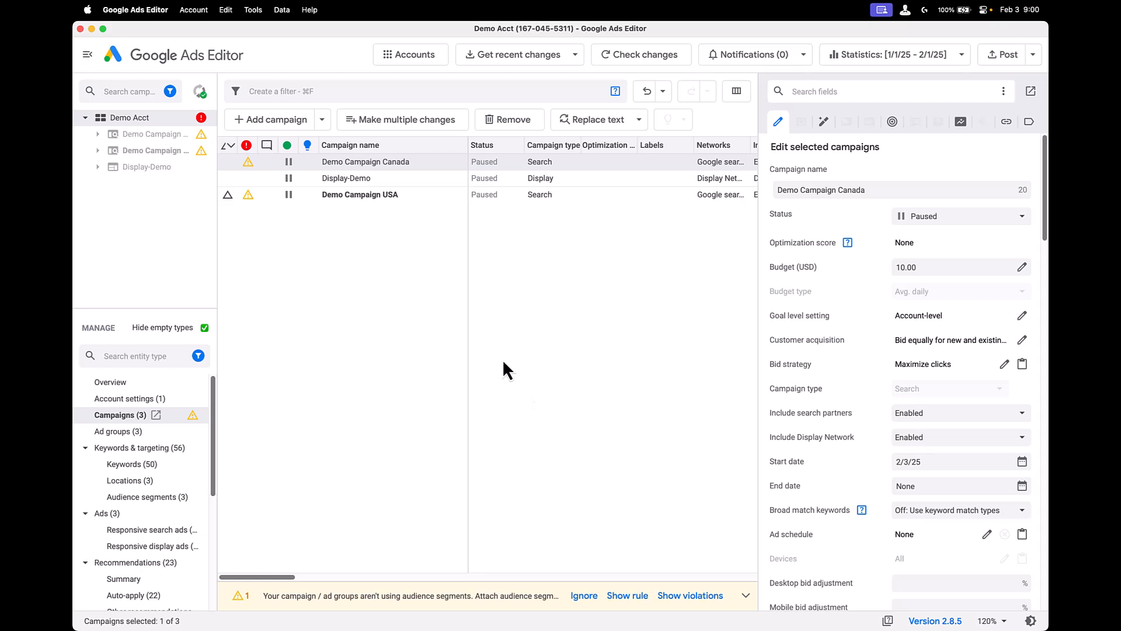